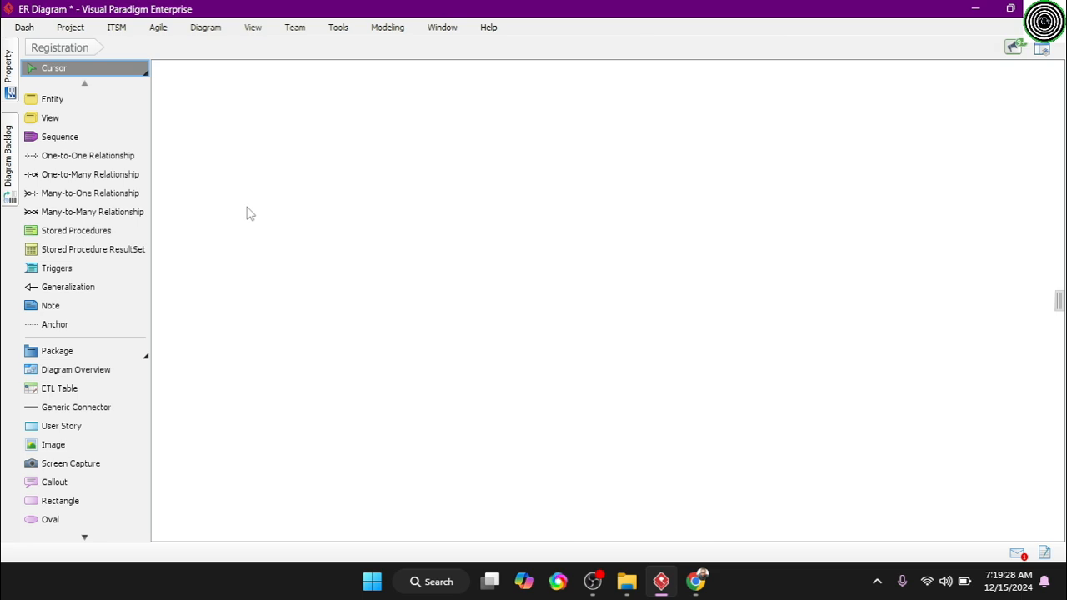
click(202, 27)
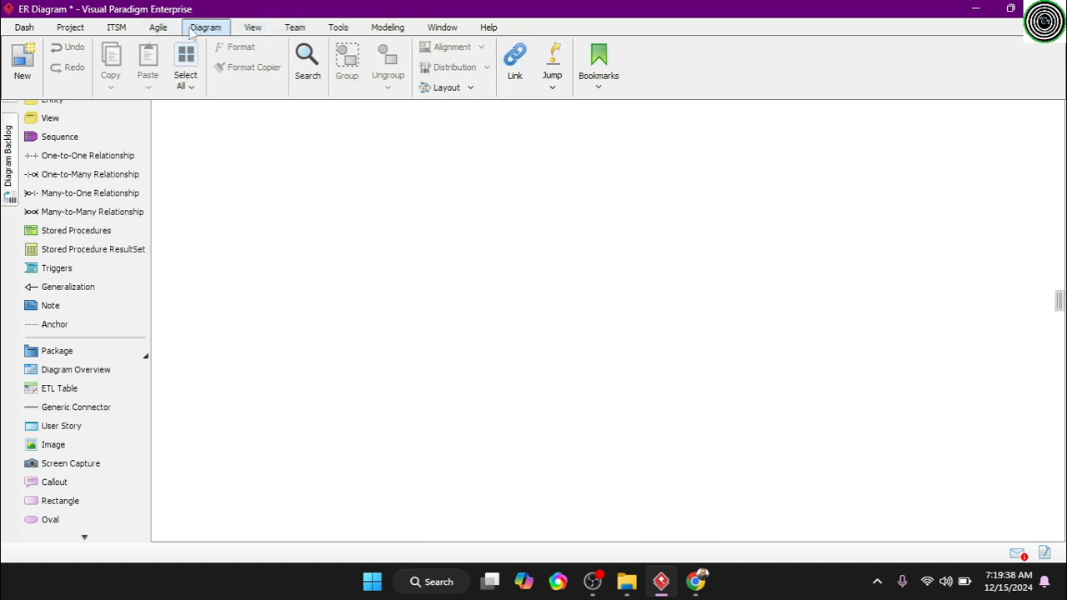
click(23, 66)
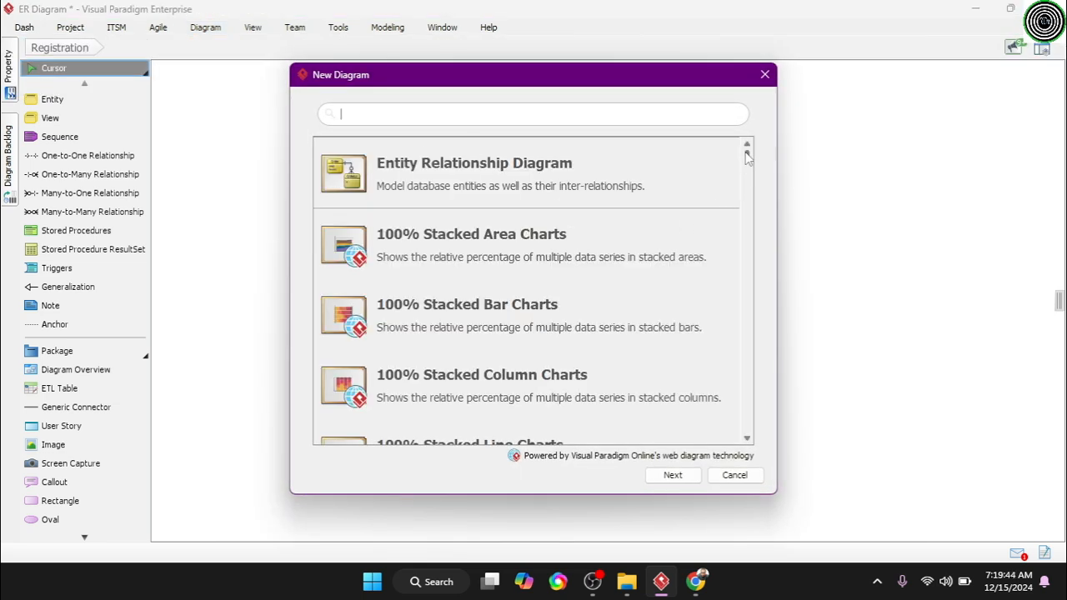
drag(747, 158, 748, 134)
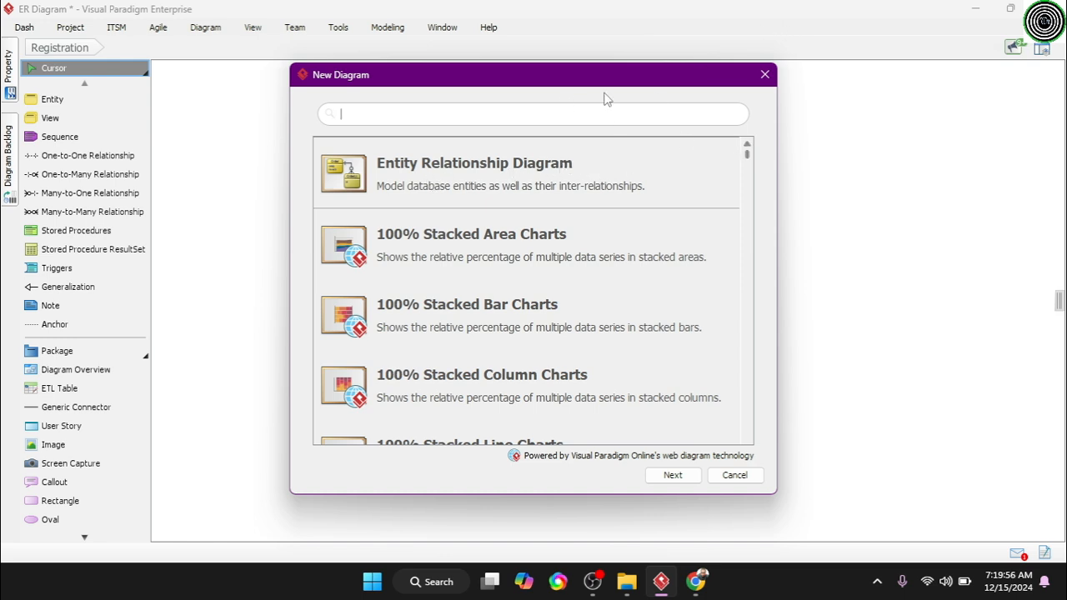
click(765, 75)
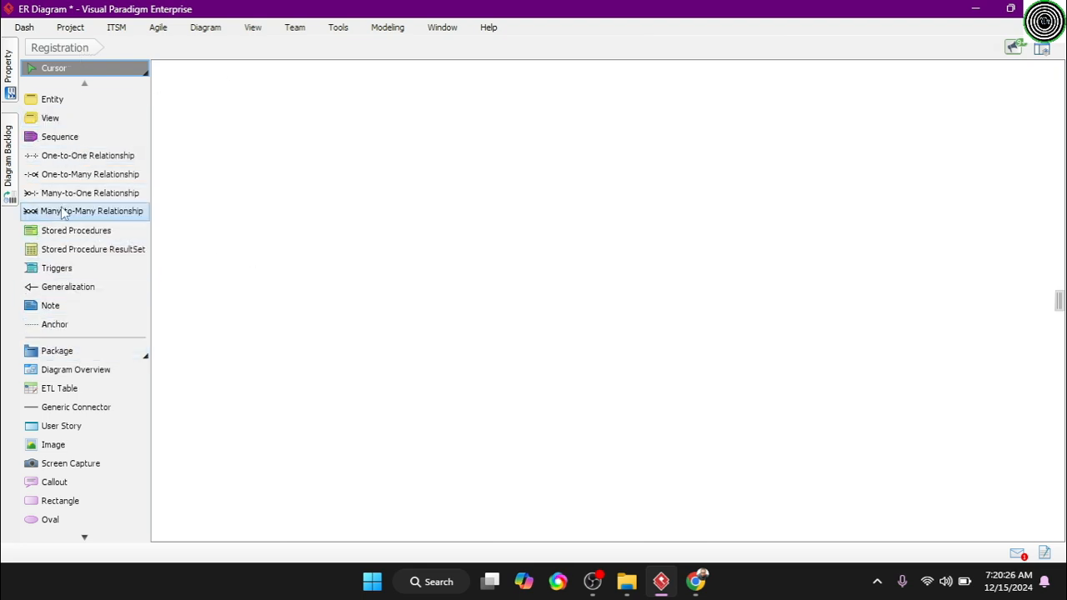
- Place an entity in the upper part of the blank ER diagram and name it Student
click(52, 100)
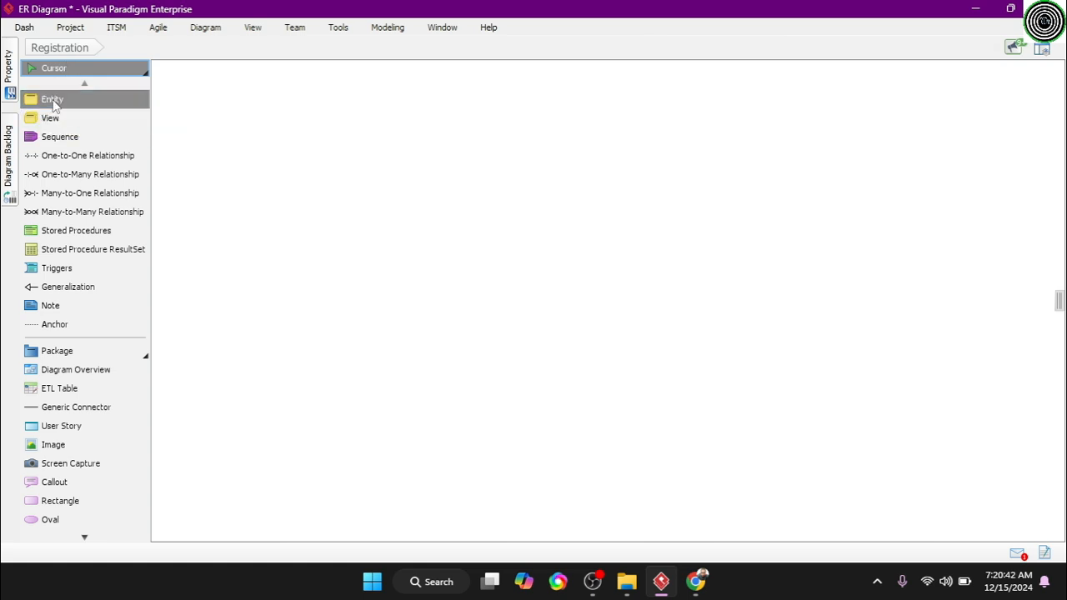
click(330, 133)
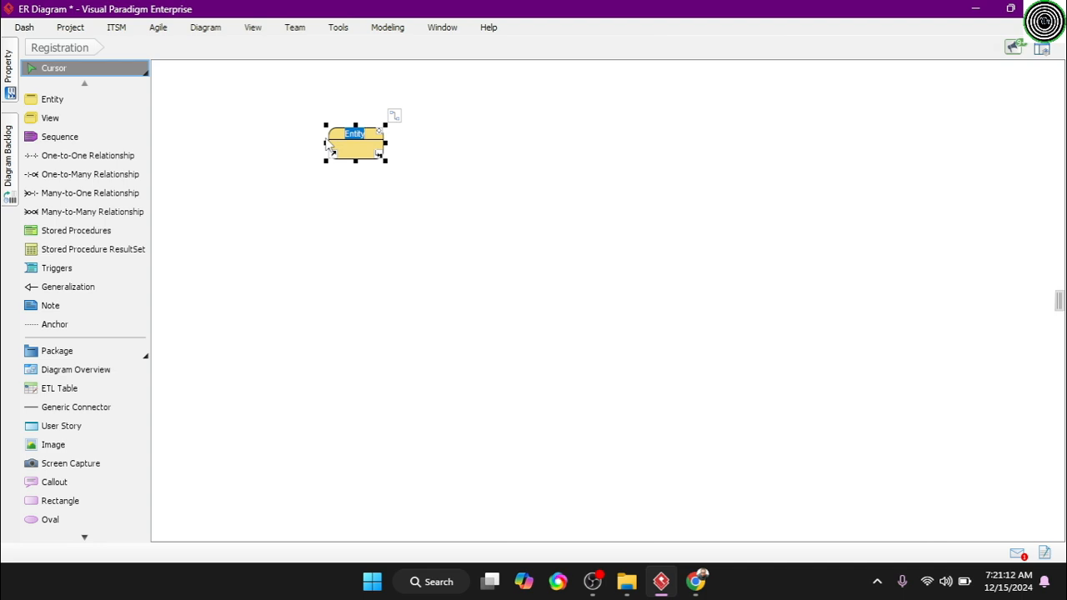
text(Student)
click(387, 215)
click(355, 149)
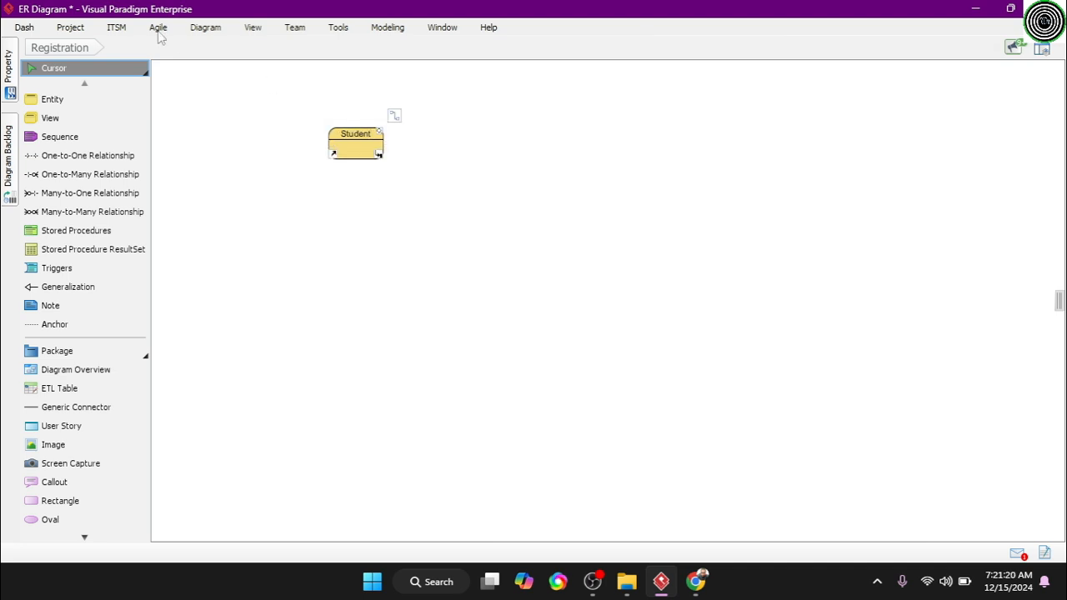
- Add a second entity to the right of Student, slightly lower, and name it Teacher
click(65, 99)
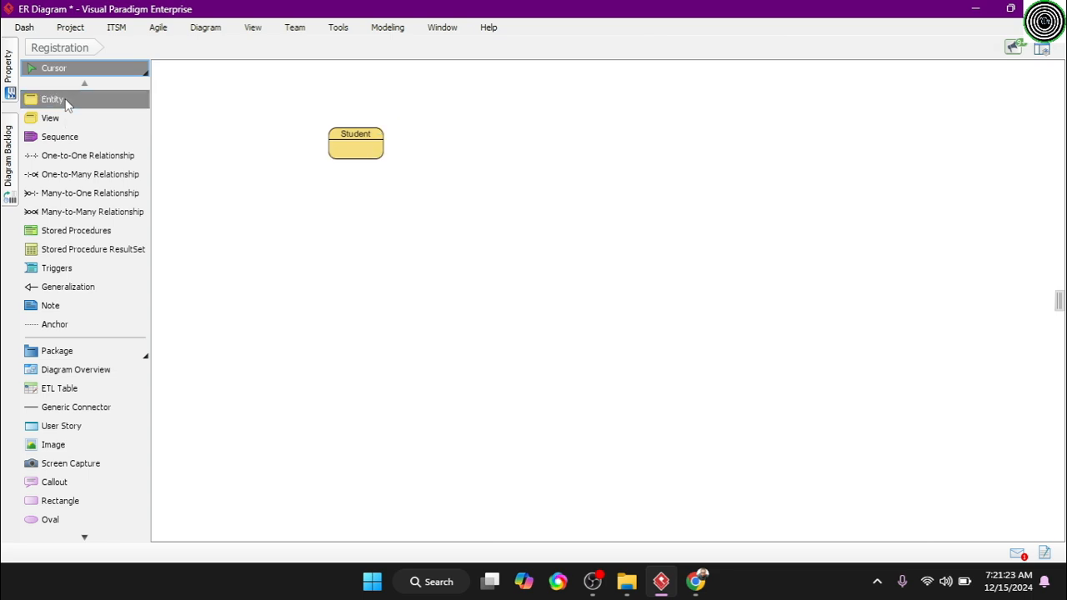
click(468, 151)
text(Te)
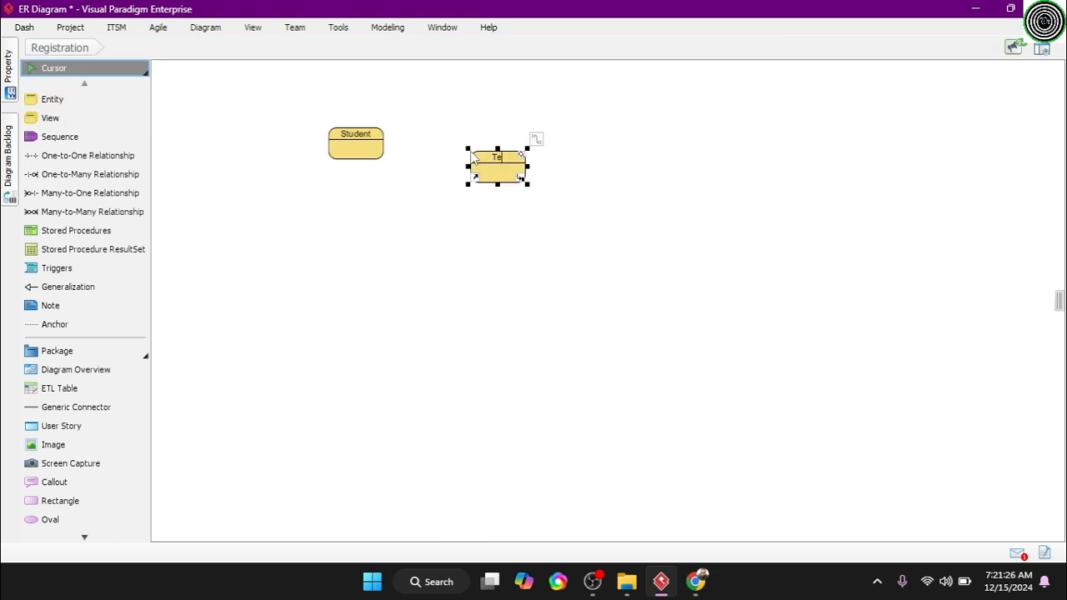
text(acher)
click(350, 298)
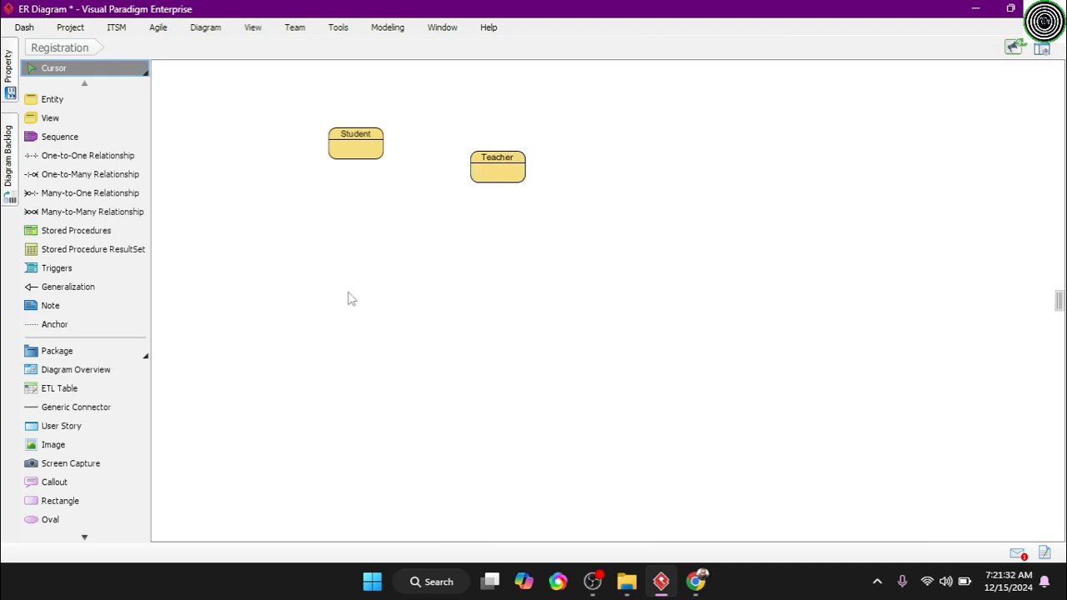
- Add a third entity to the right of Teacher and name it Admin
click(73, 99)
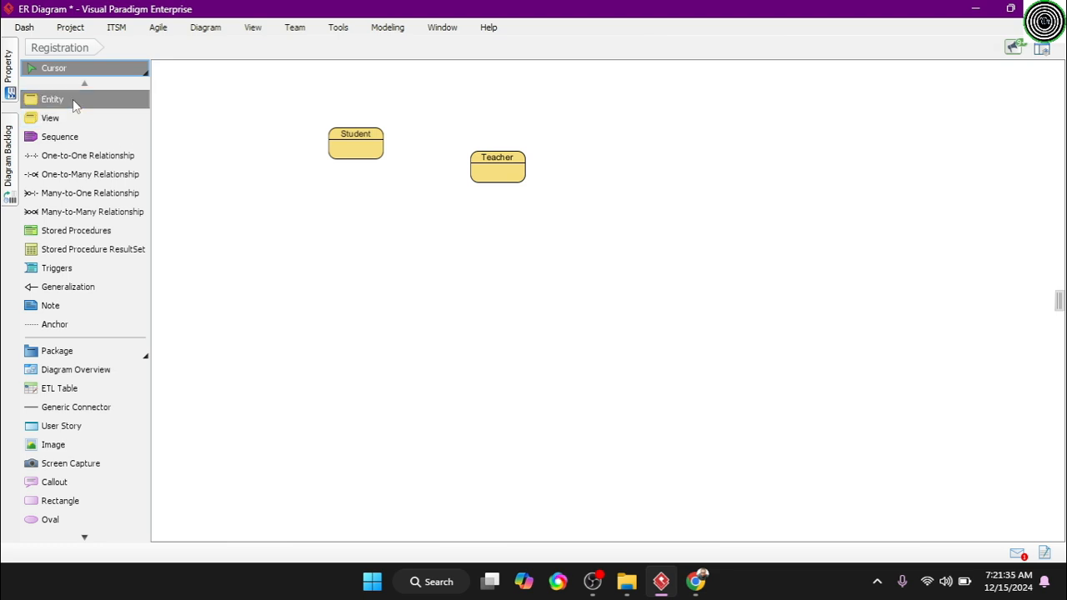
click(604, 140)
text(Admin)
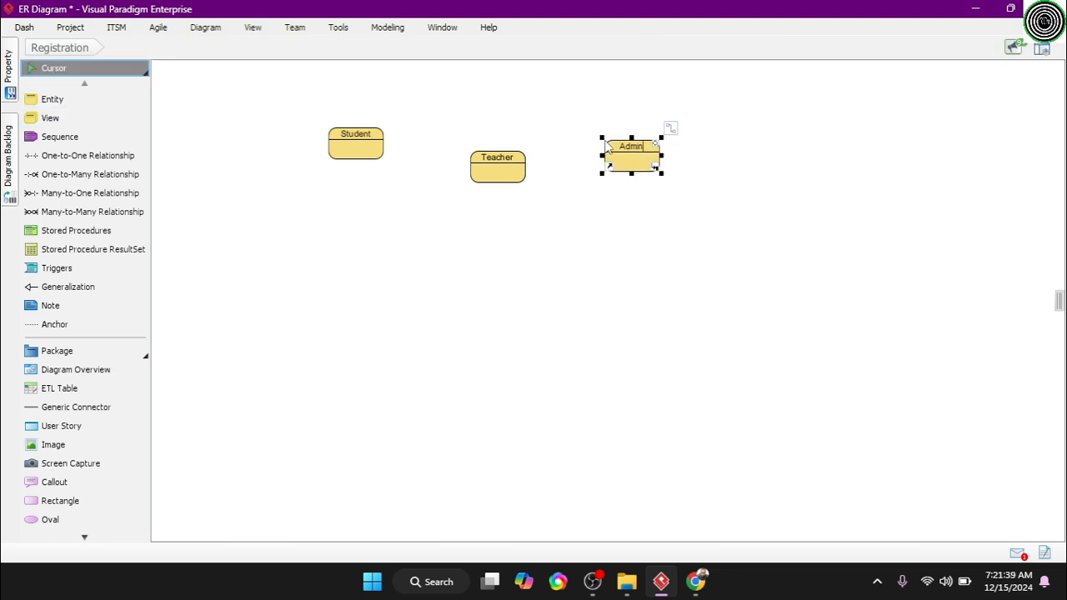
click(487, 250)
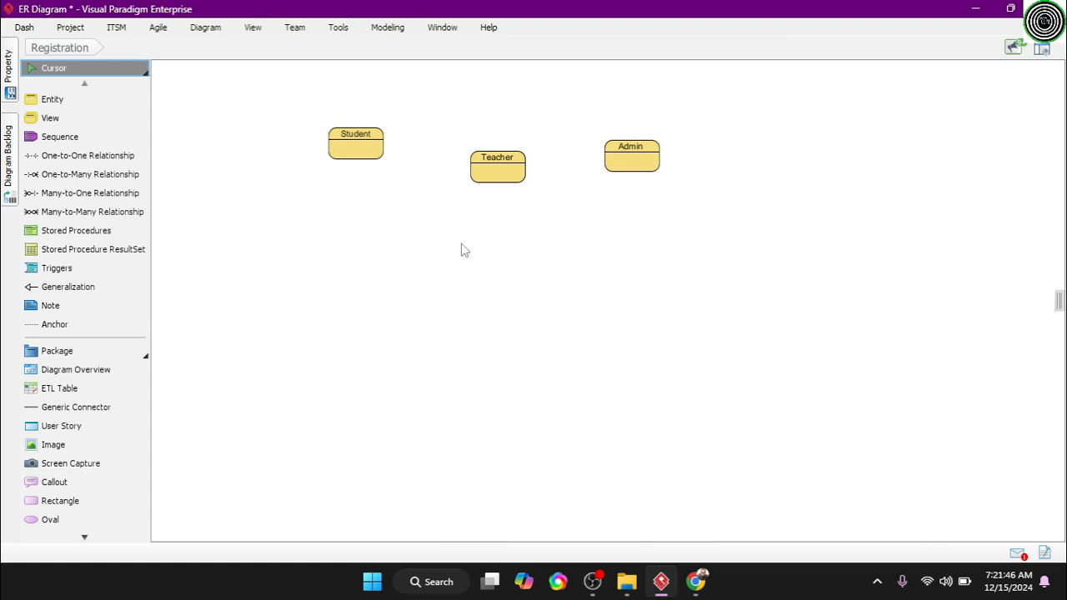
click(353, 147)
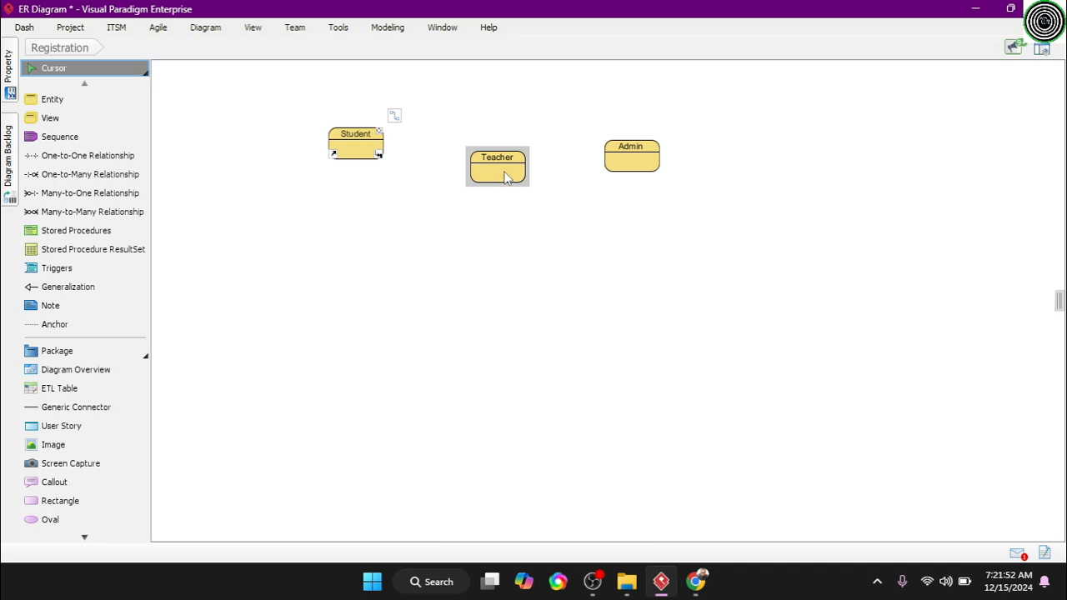
click(625, 158)
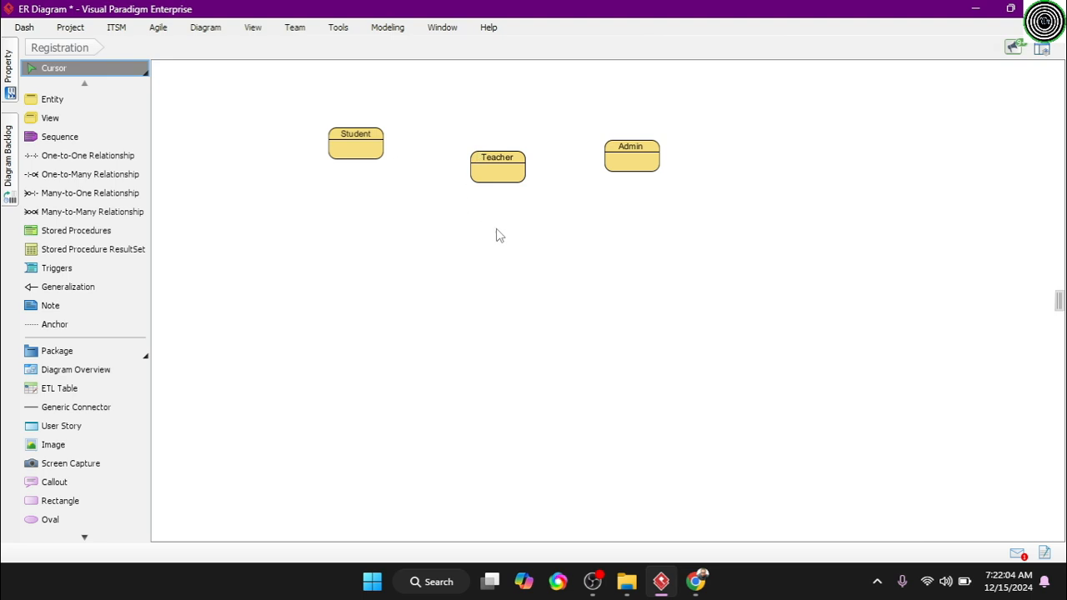
click(512, 177)
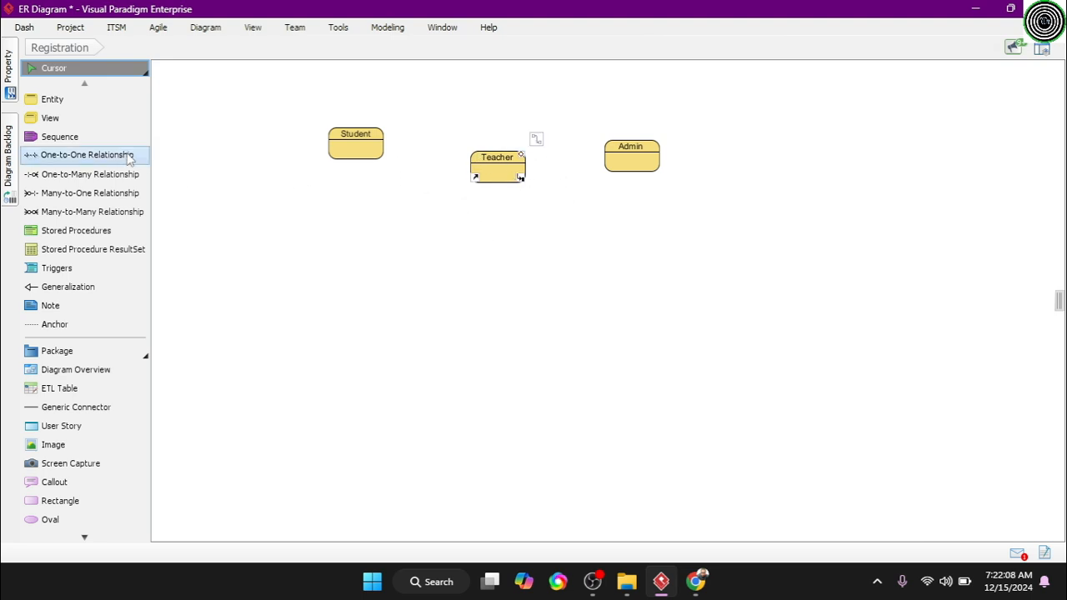
- Add an entity below Student and Teacher and name it course
click(71, 100)
click(378, 263)
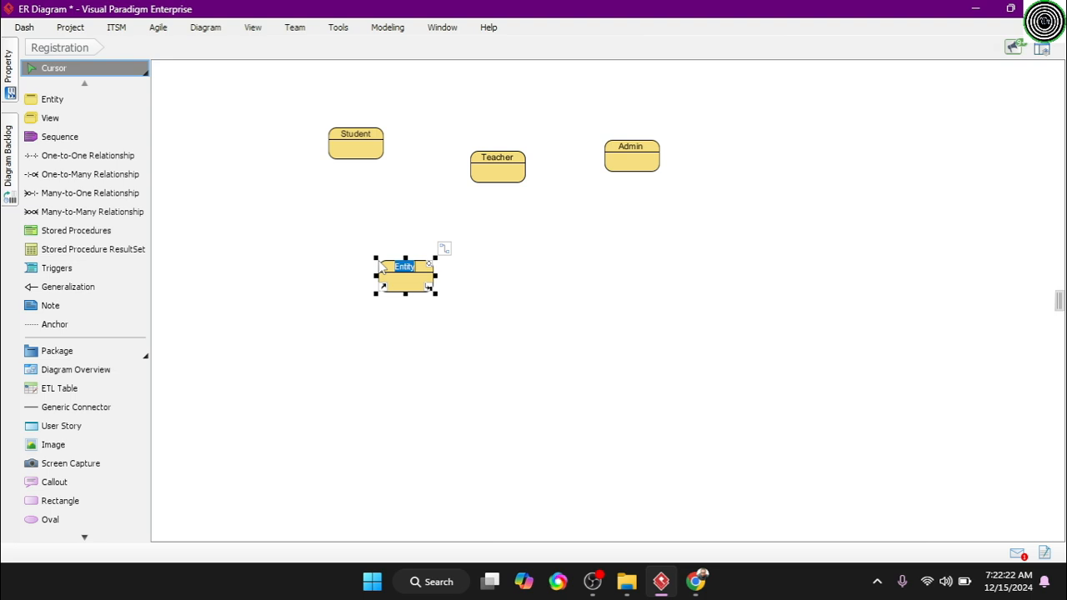
key(BackSpace)
text(clas)
key(BackSpace)
key(BackSpace)
key(BackSpace)
key(BackSpace)
text(course)
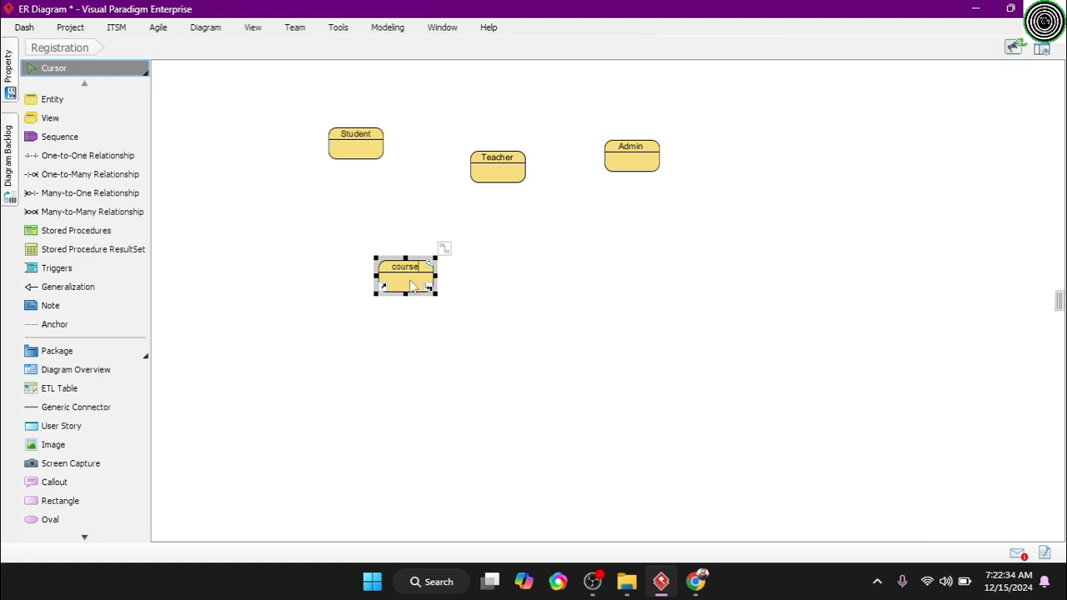
click(480, 308)
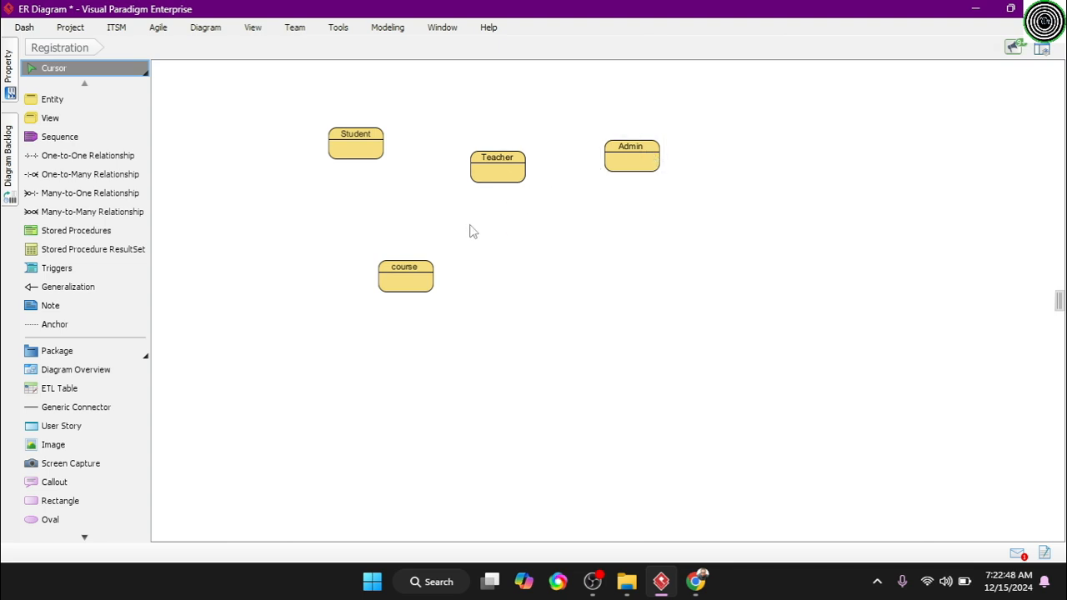
- Add an entity to the right of course, below Teacher and Admin, and name it Room
mouse_move(420, 266)
click(71, 107)
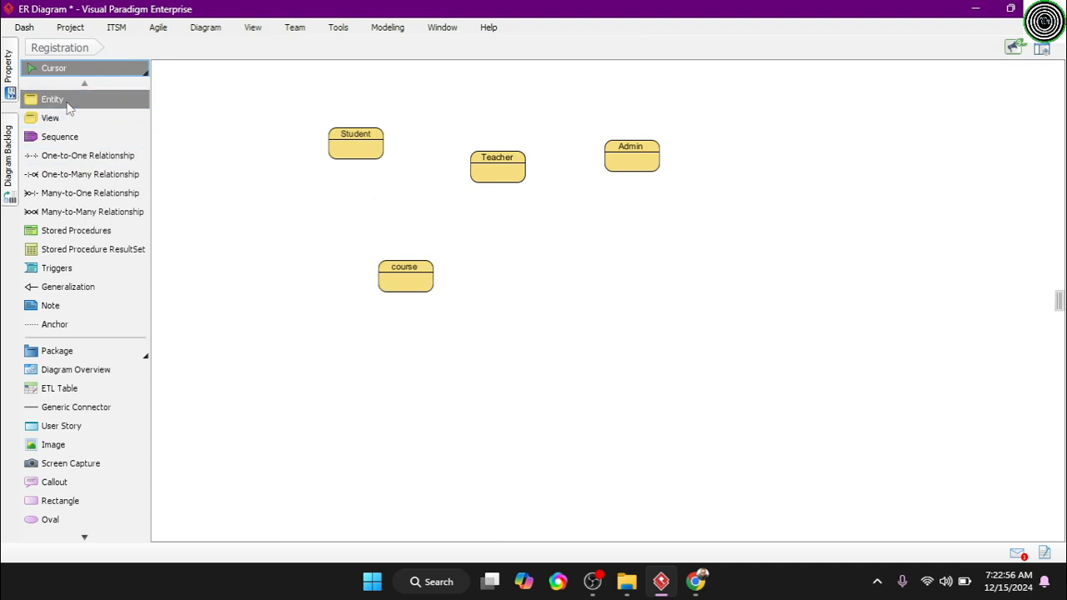
click(544, 279)
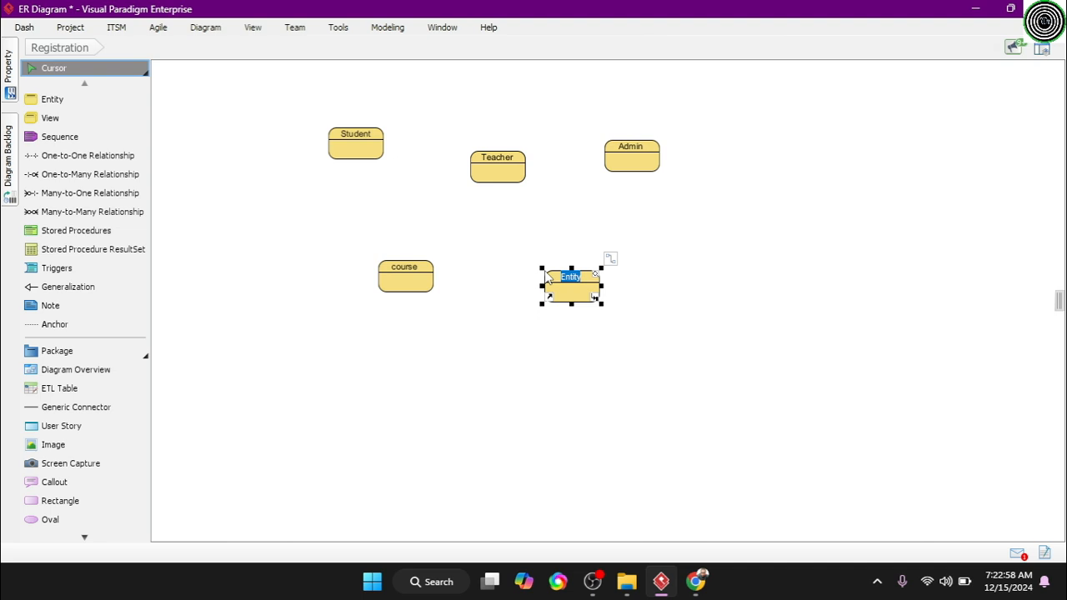
text(Room)
click(673, 310)
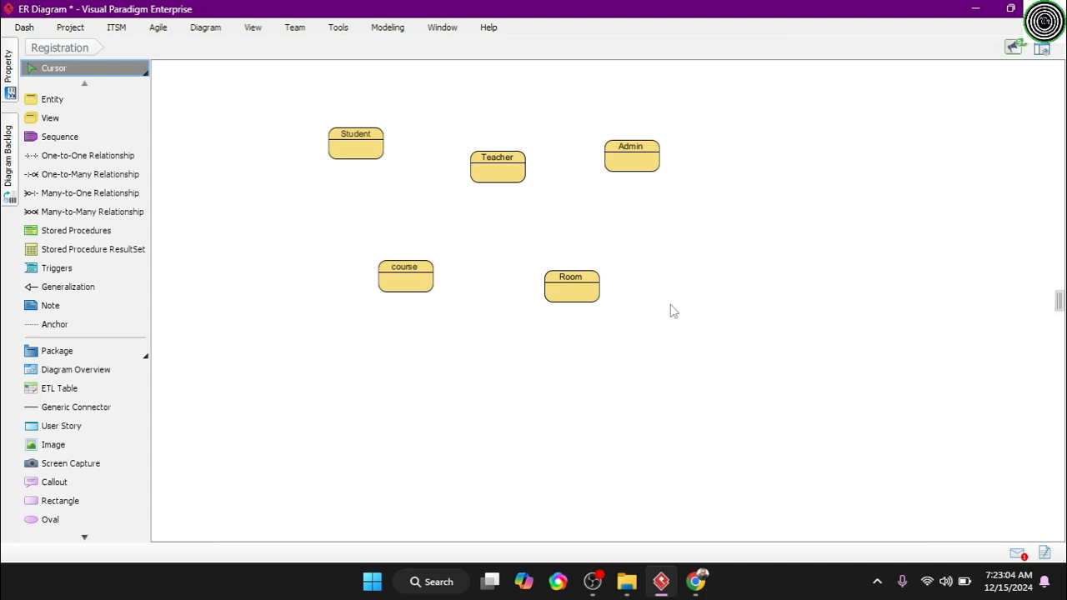
- Add a first column FName of type varchar(50) to the Student entity
right_click(358, 155)
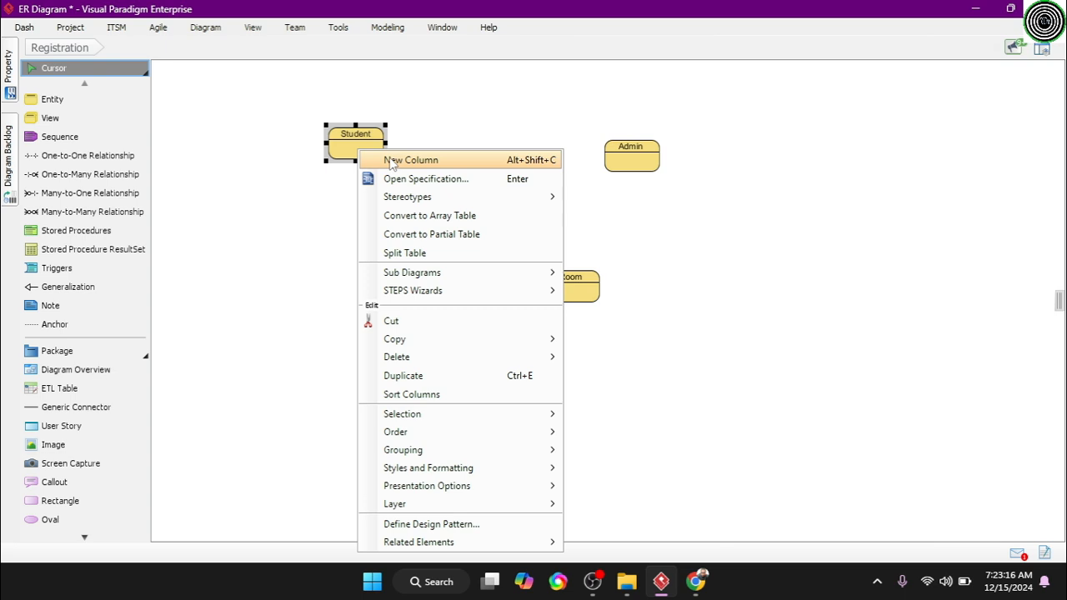
click(392, 162)
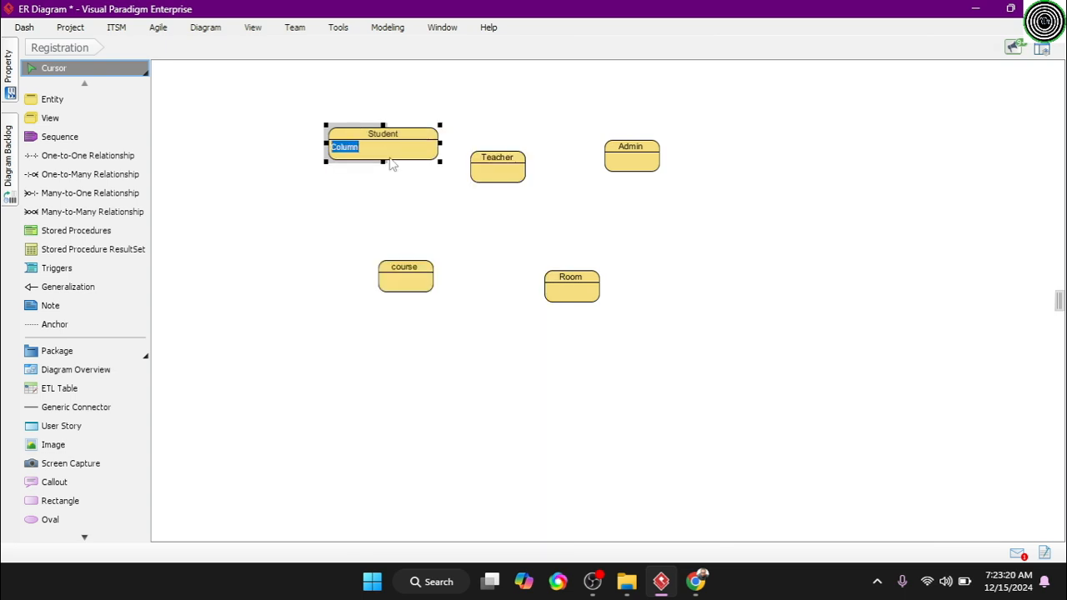
text(FName :)
text(Varchar)
text(()
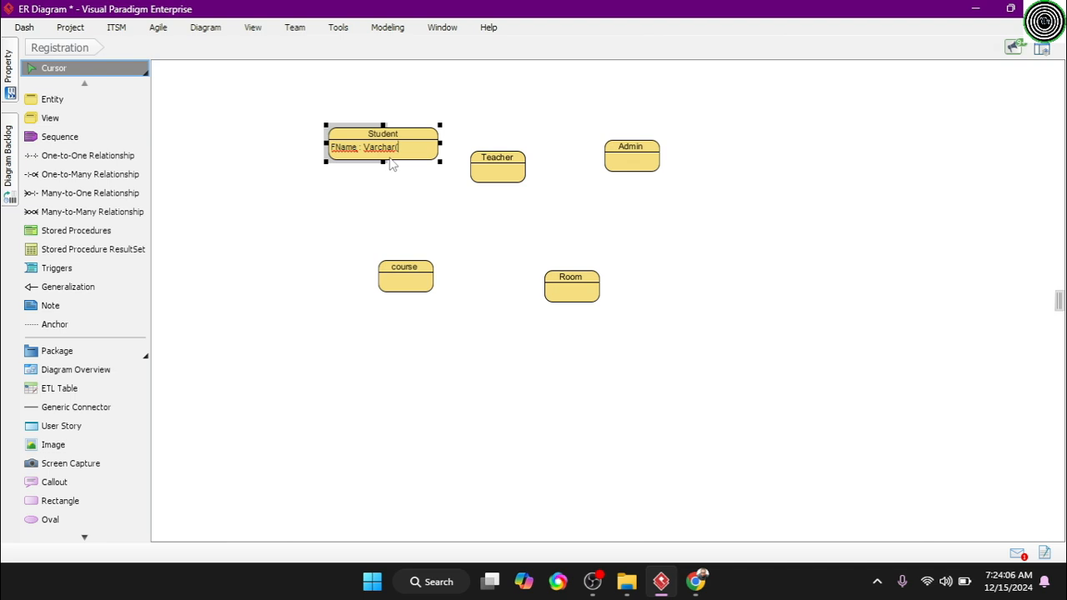
text(50))
key(Return)
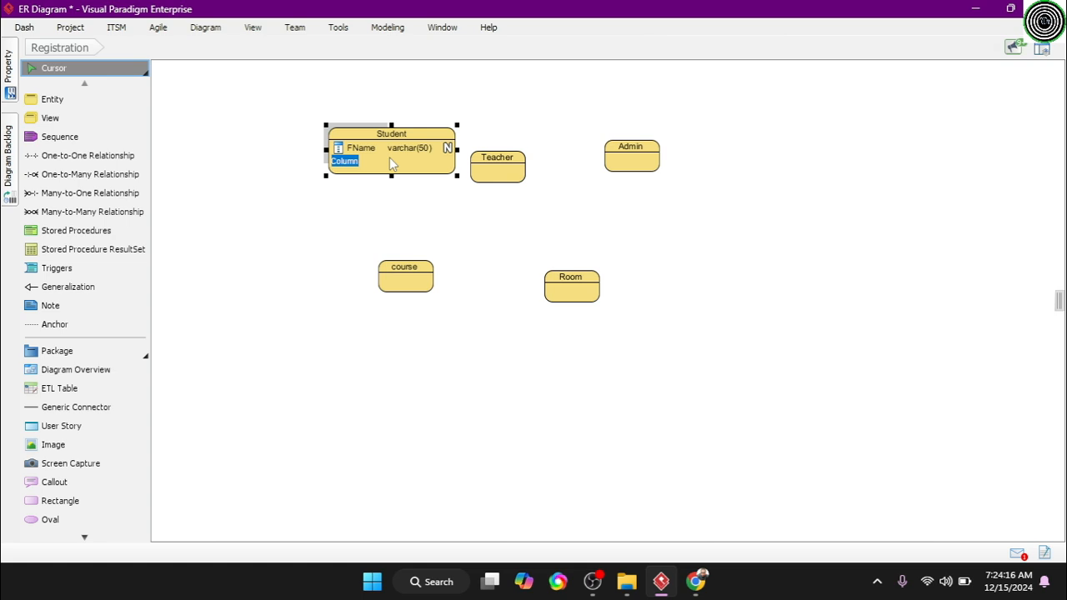
- Add the columns MName as varchar(50) and Lname as varchar(30) to the Student entity
text(MName : Varchar(50))
key(Return)
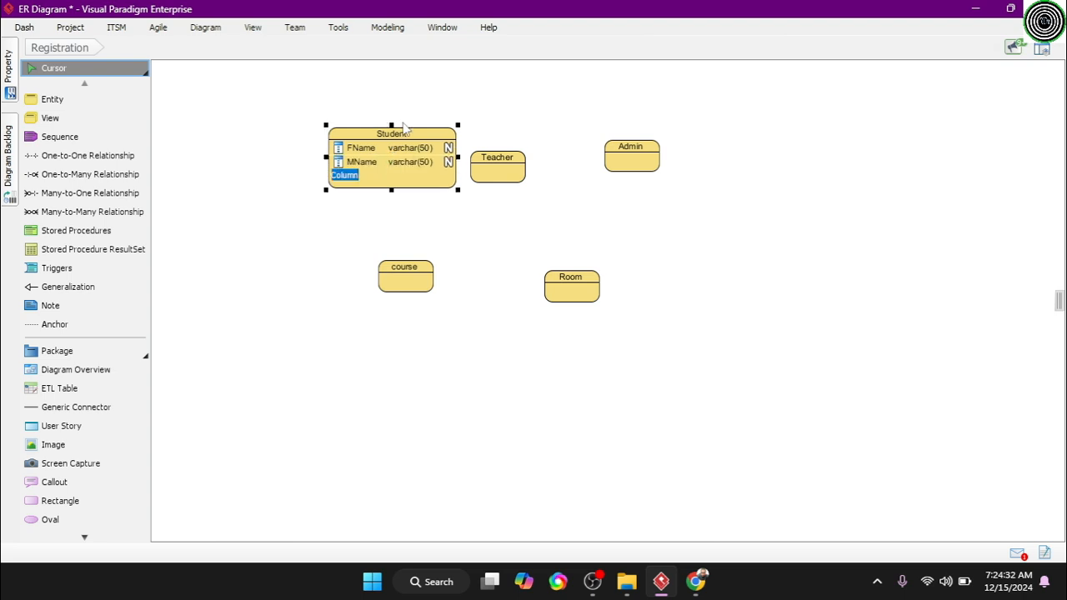
text(Lname : Varchar(30))
key(Return)
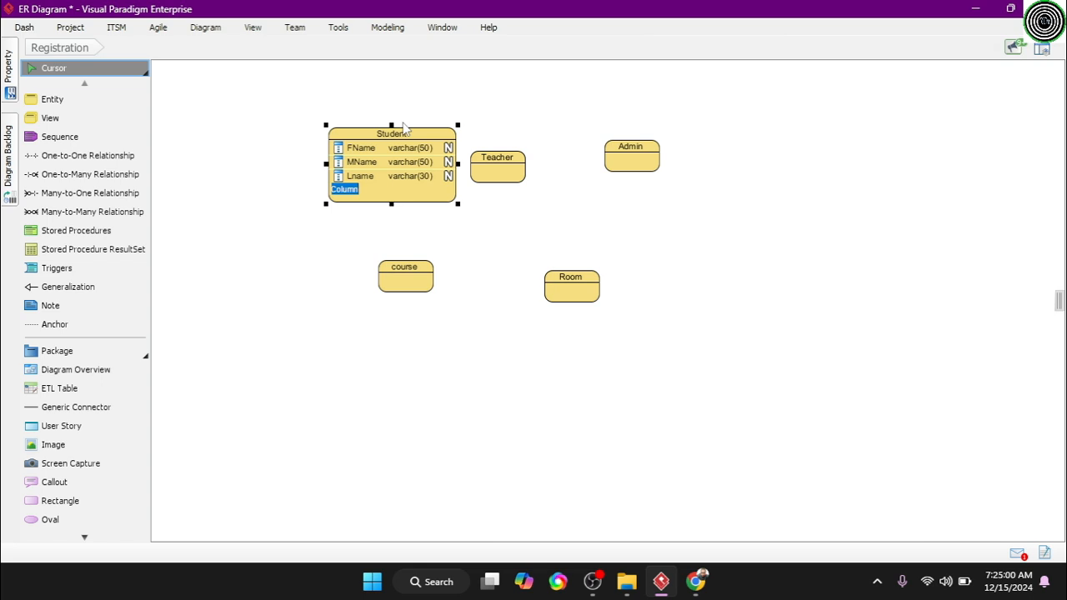
- Add the columns Id as varchar(30) and phone_number as integer(10) to the Student entity
text(id : varchar()
text(30))
key(Return)
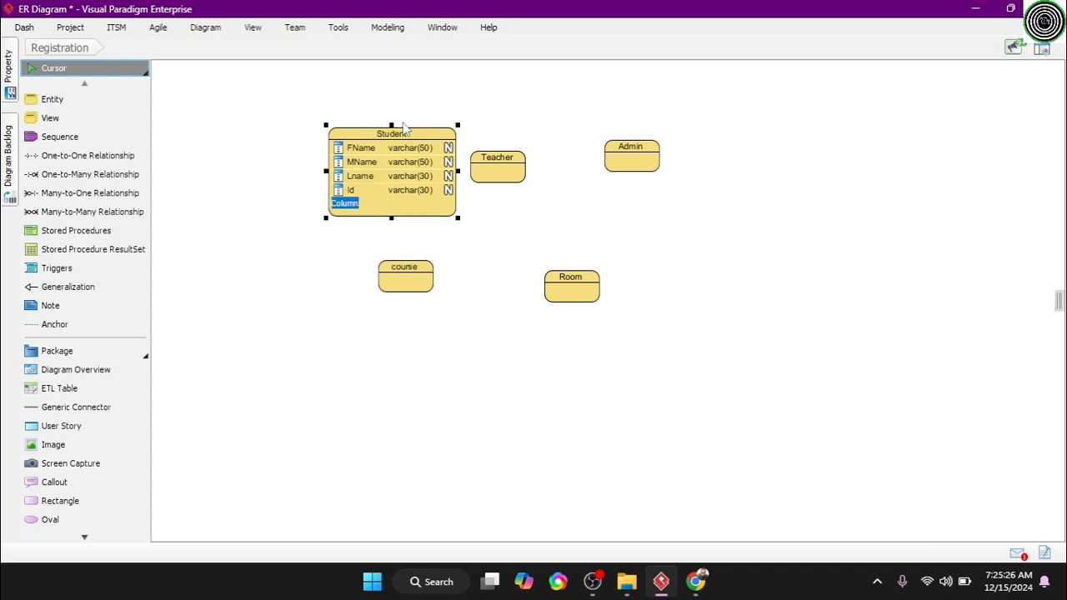
text(phone_numbe)
text(:integer(10))
key(Return)
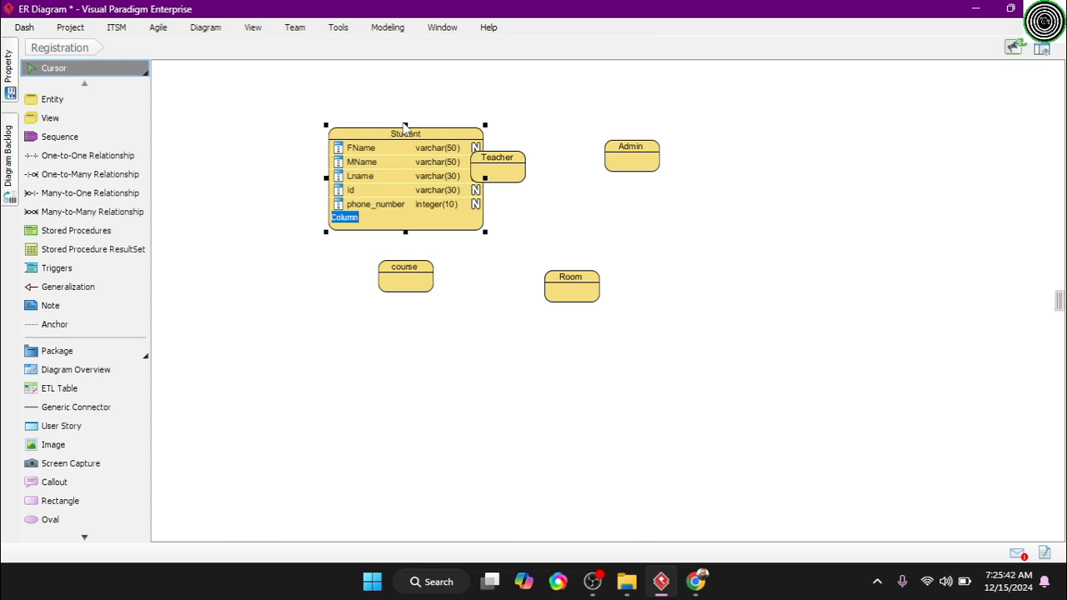
- Add the columns email and address, both varchar(50), to the Student entity
text(email : varchar)
key(BackSpace)
text((50))
key(Return)
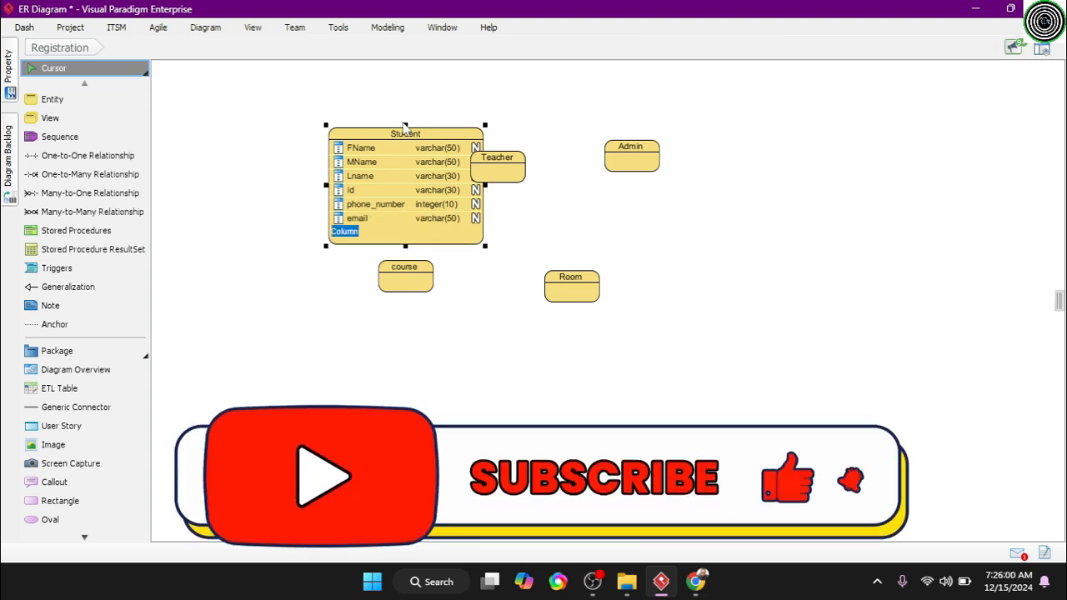
text(addr)
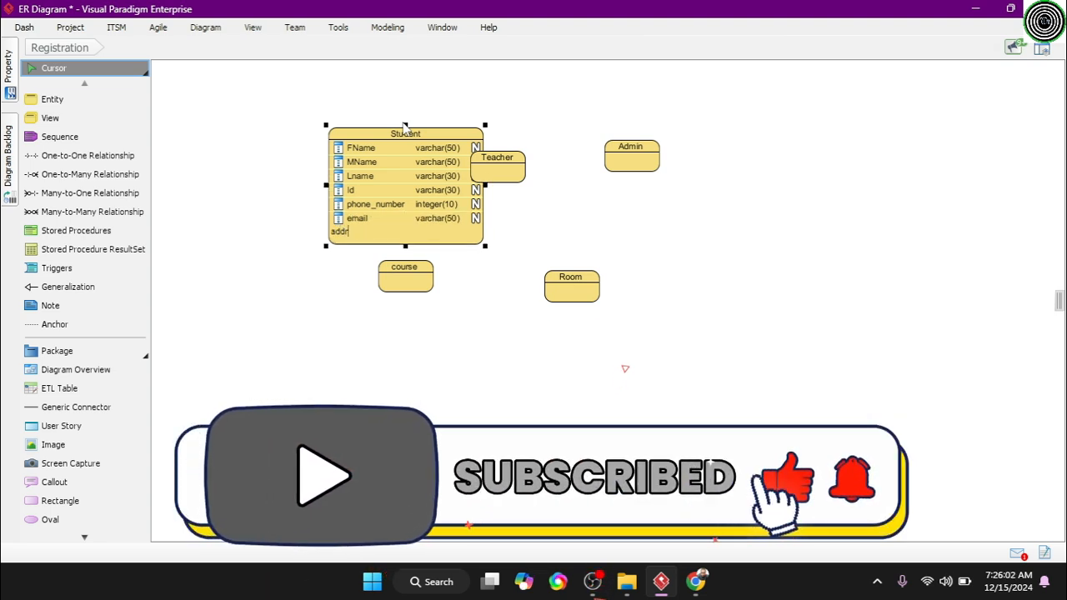
text(ess )
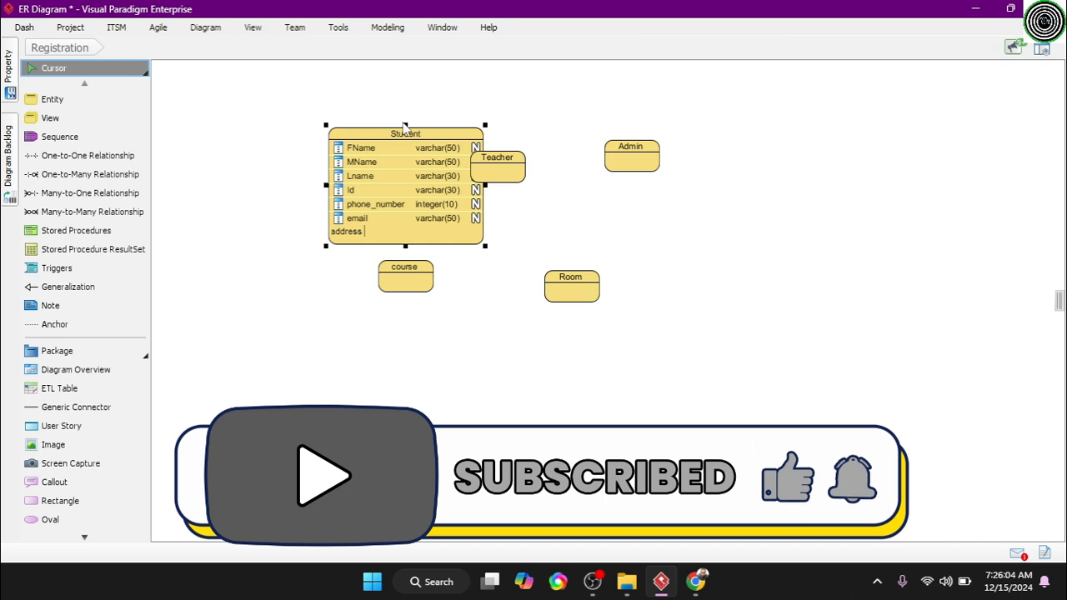
text(: v)
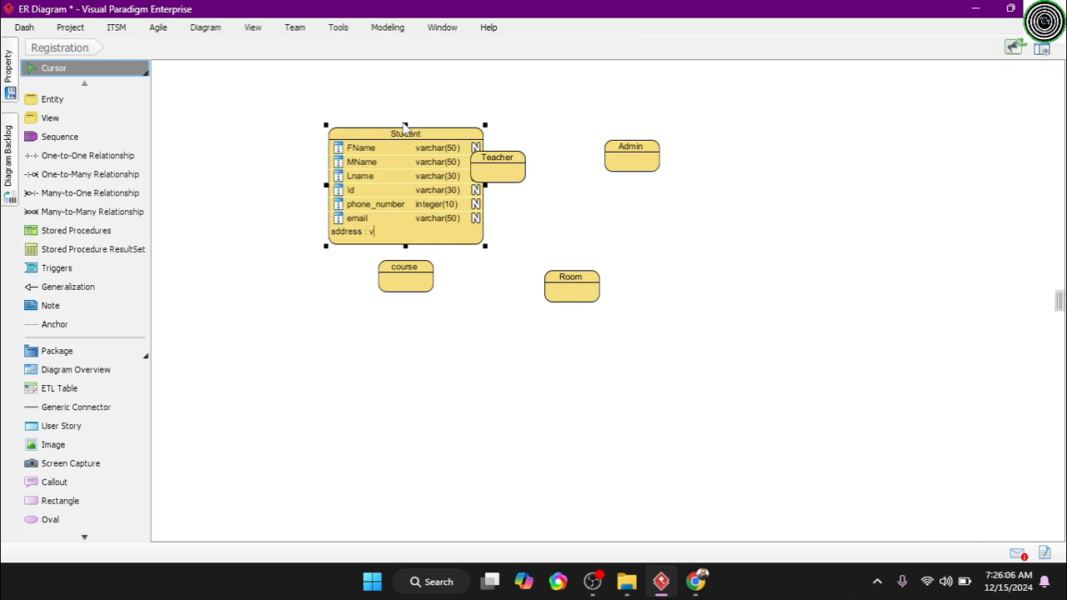
text(archar(50))
key(Return)
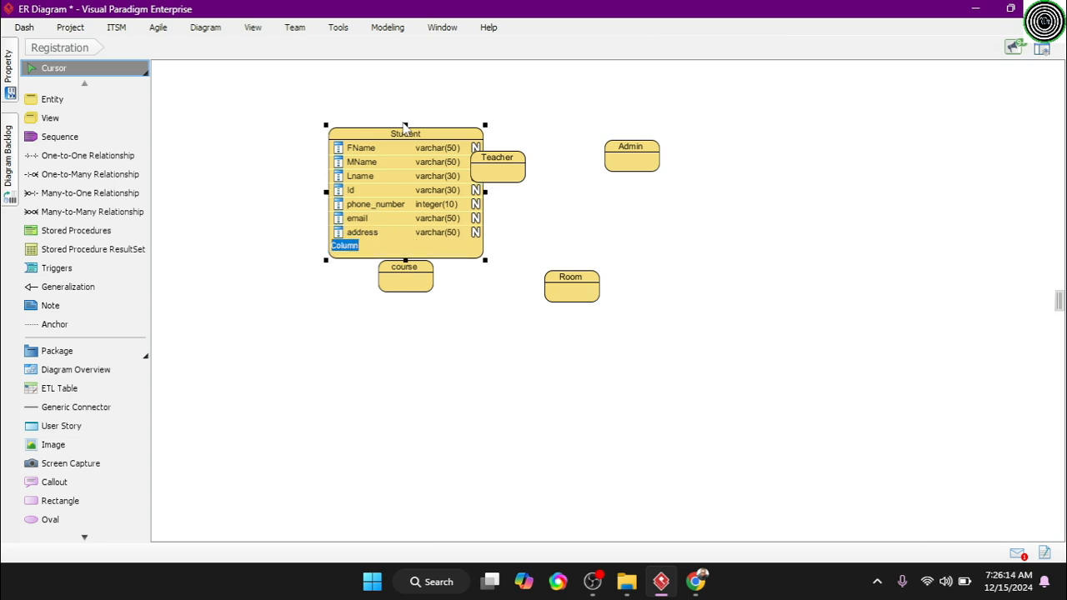
- Add a DoB column of type integer(10) to the Student entity and end column entry
text(DoB)
text( :)
text(i)
text(in)
key(Return)
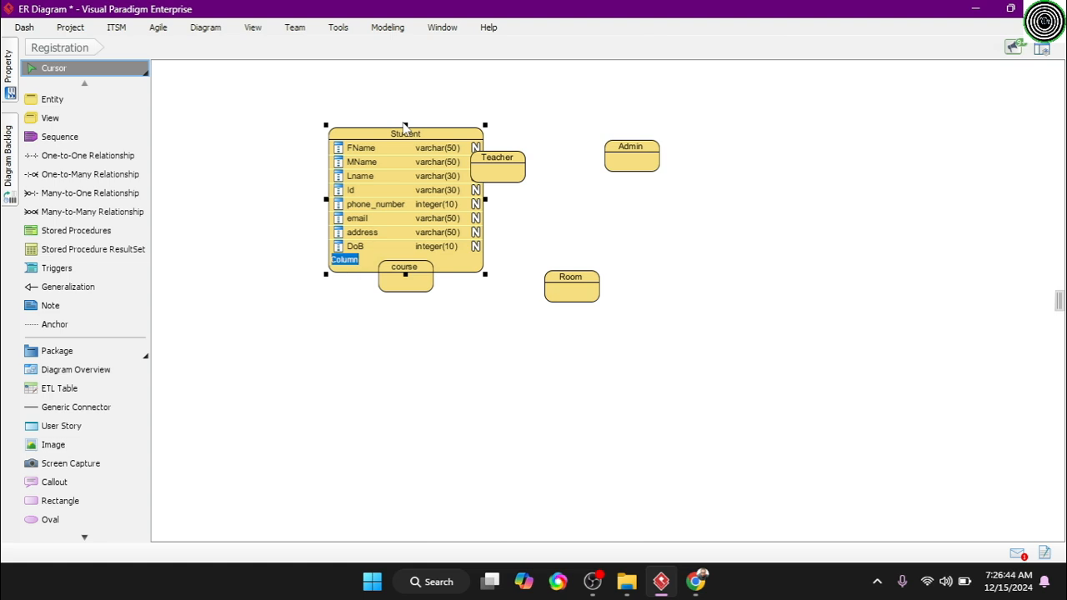
key(Escape)
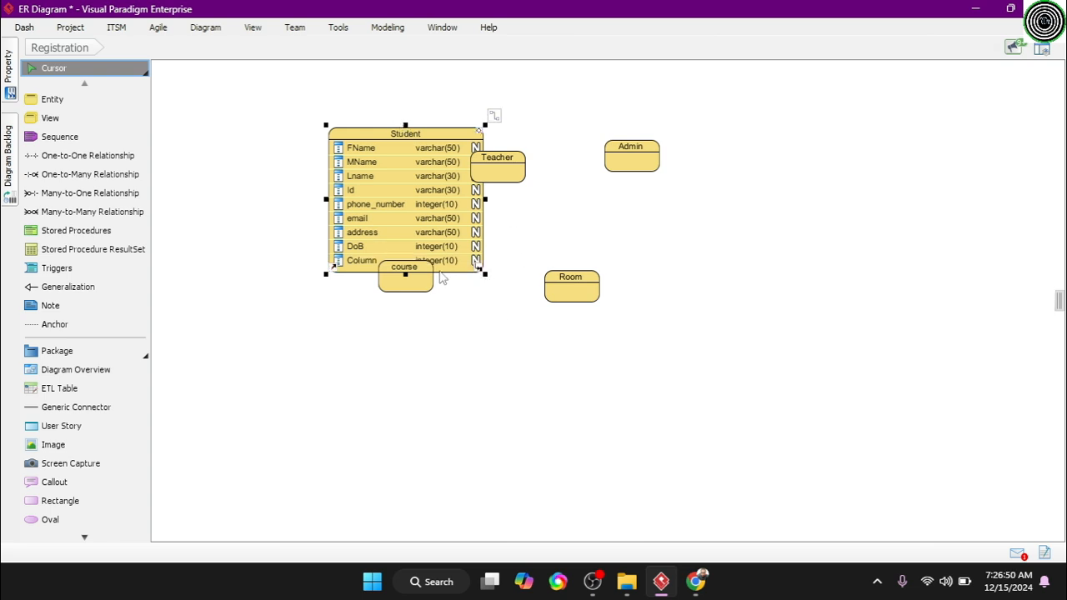
- Move the overlapping course entity below Student and the Teacher entity out past Room so both clear the Student table
click(404, 270)
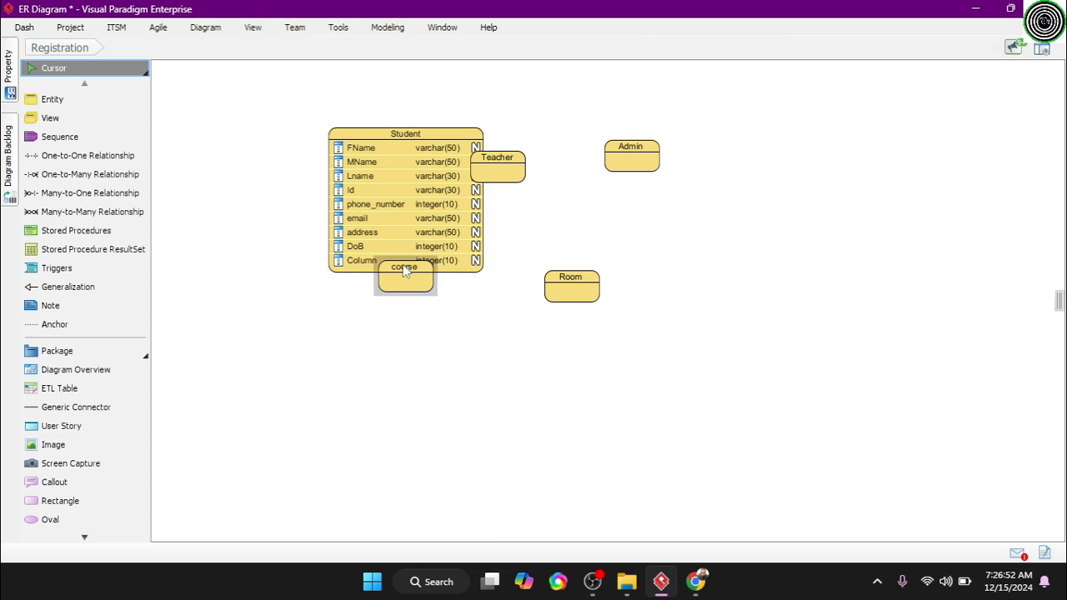
drag(403, 270, 428, 359)
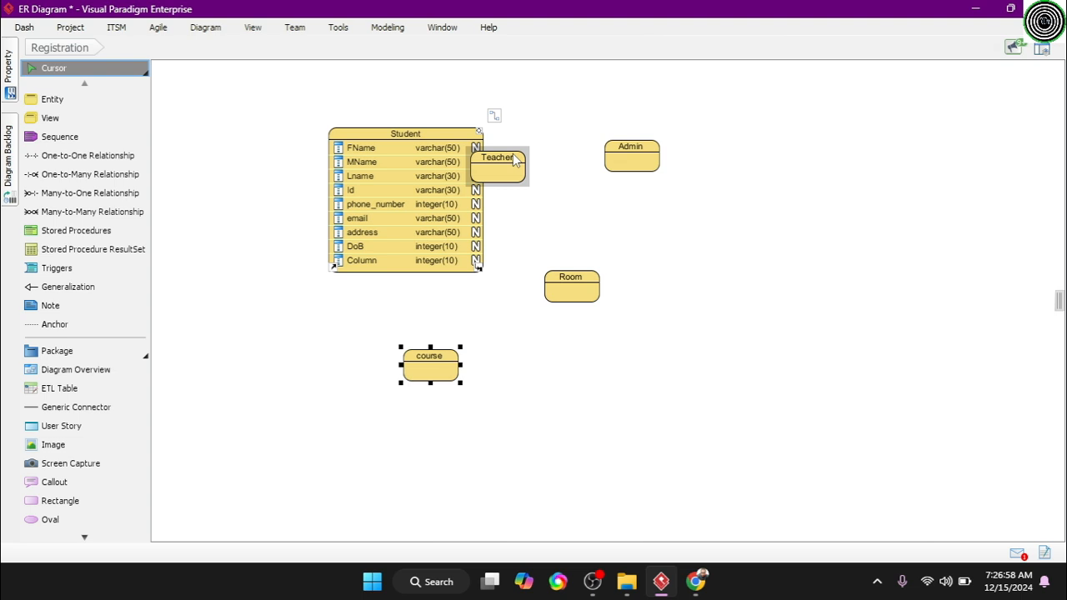
drag(514, 161, 736, 236)
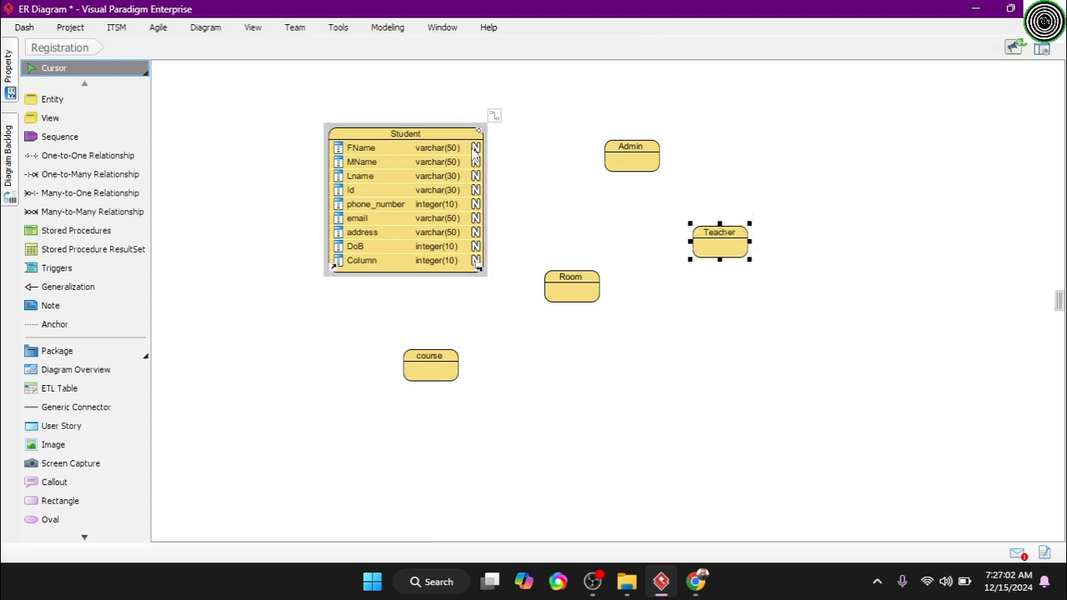
- Make the FName, MName and Lname columns of the Student entity non-nullable
click(474, 150)
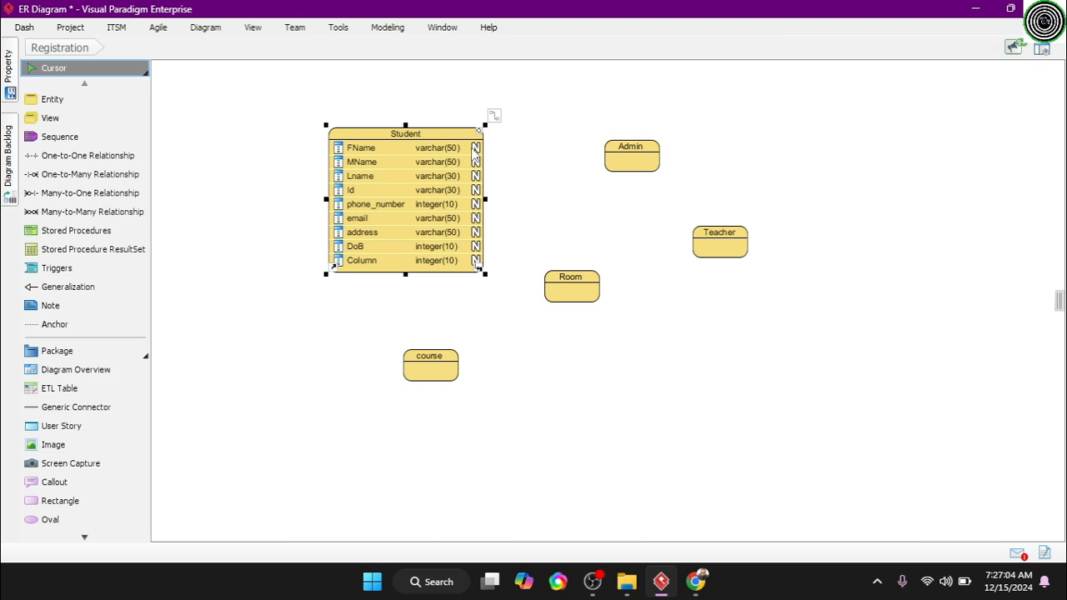
right_click(473, 149)
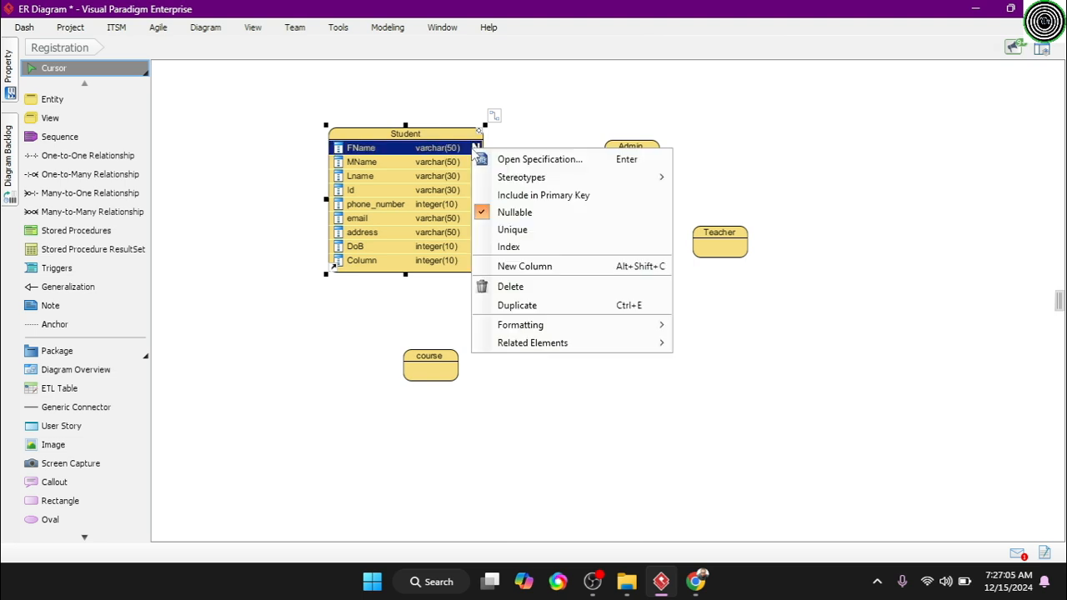
click(487, 214)
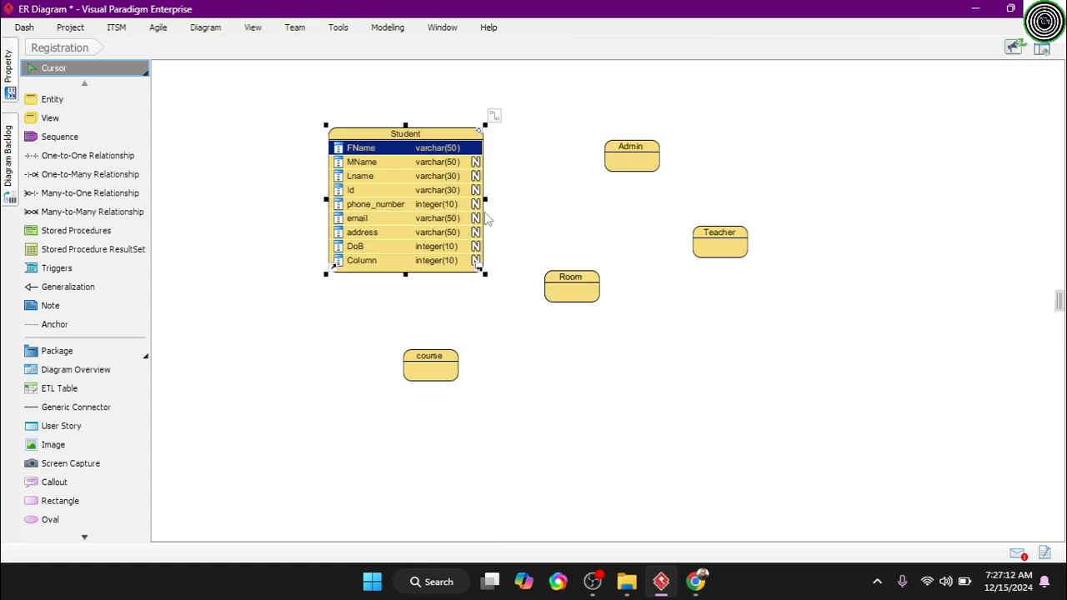
right_click(472, 161)
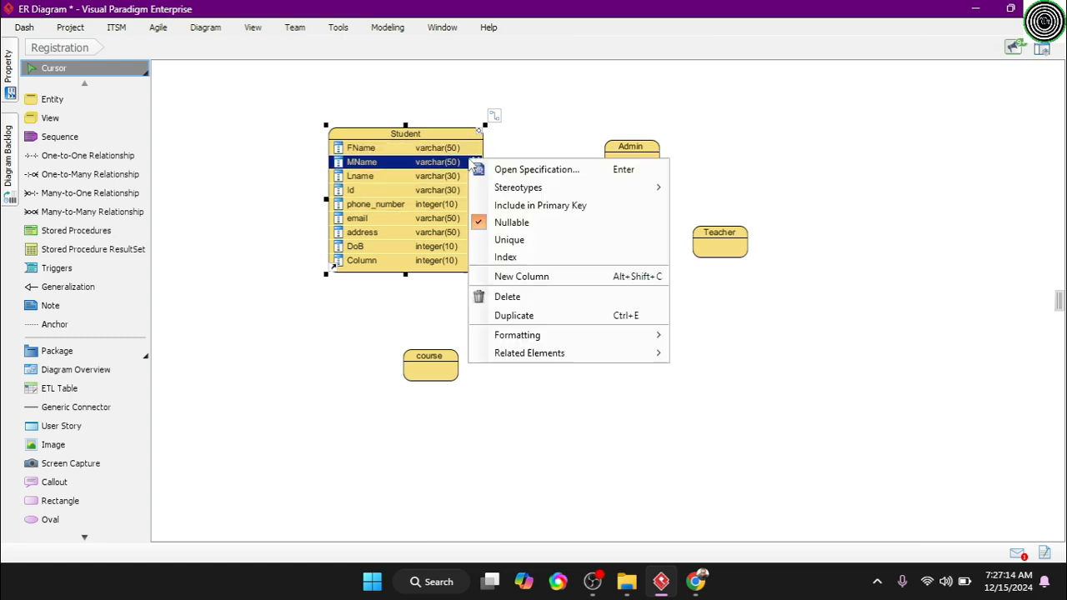
click(480, 223)
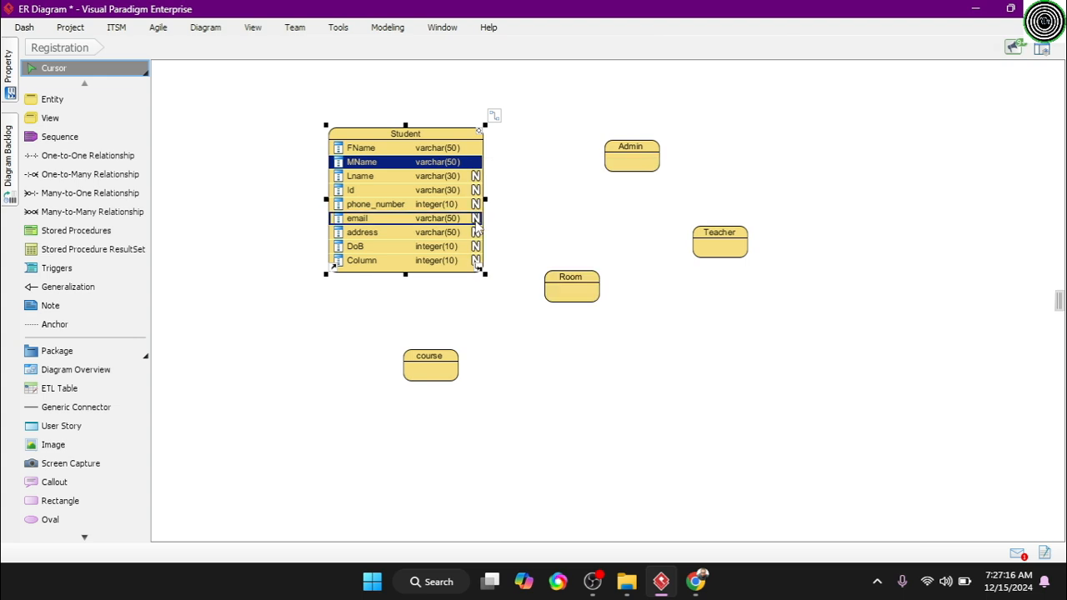
click(473, 176)
right_click(461, 177)
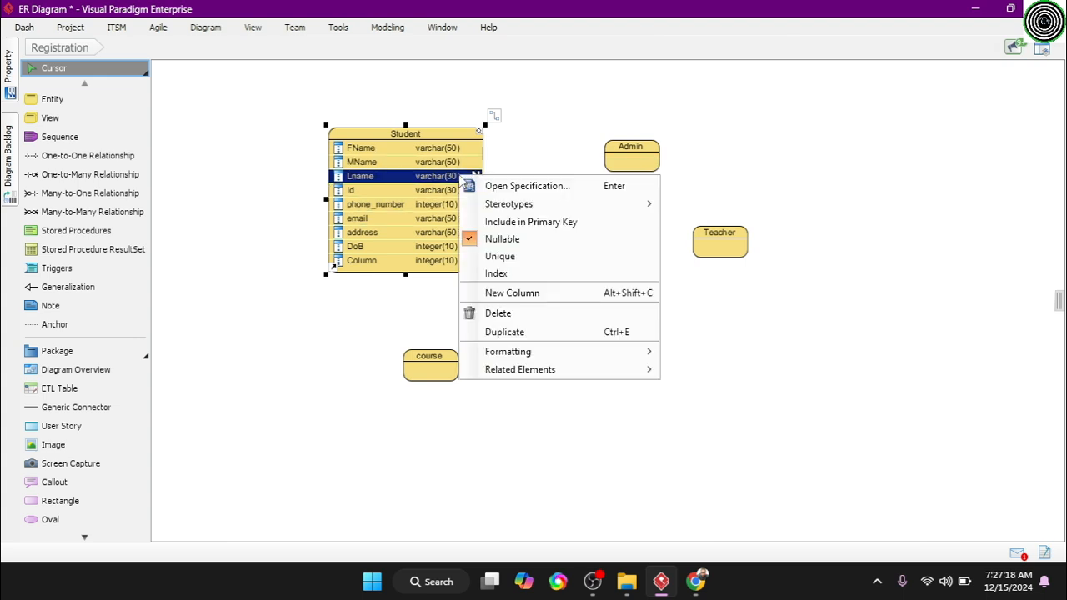
click(479, 239)
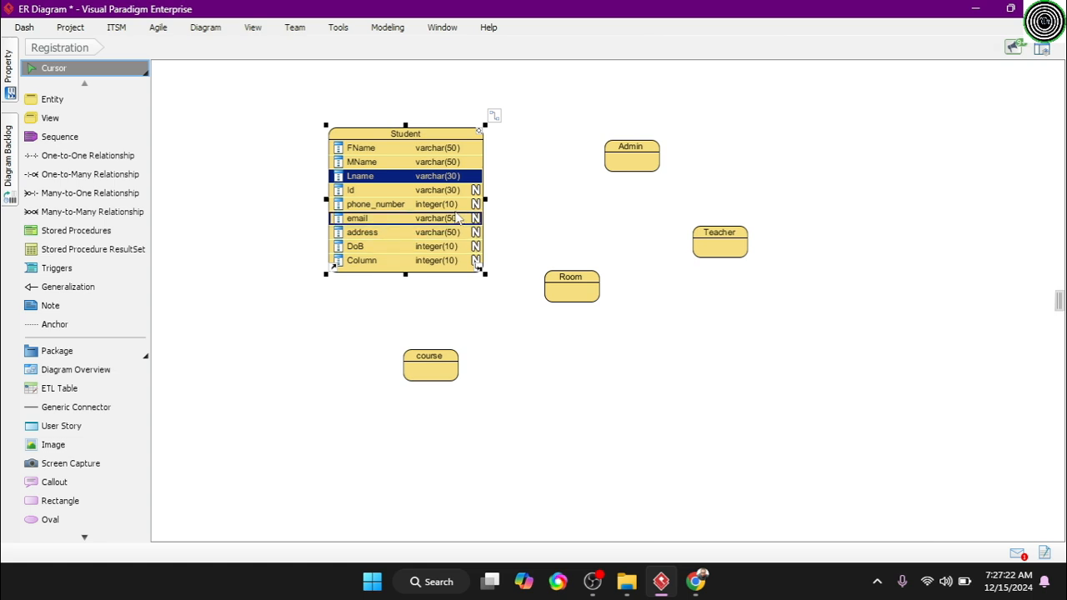
- Include the Id column in the Student entity's primary key
click(427, 194)
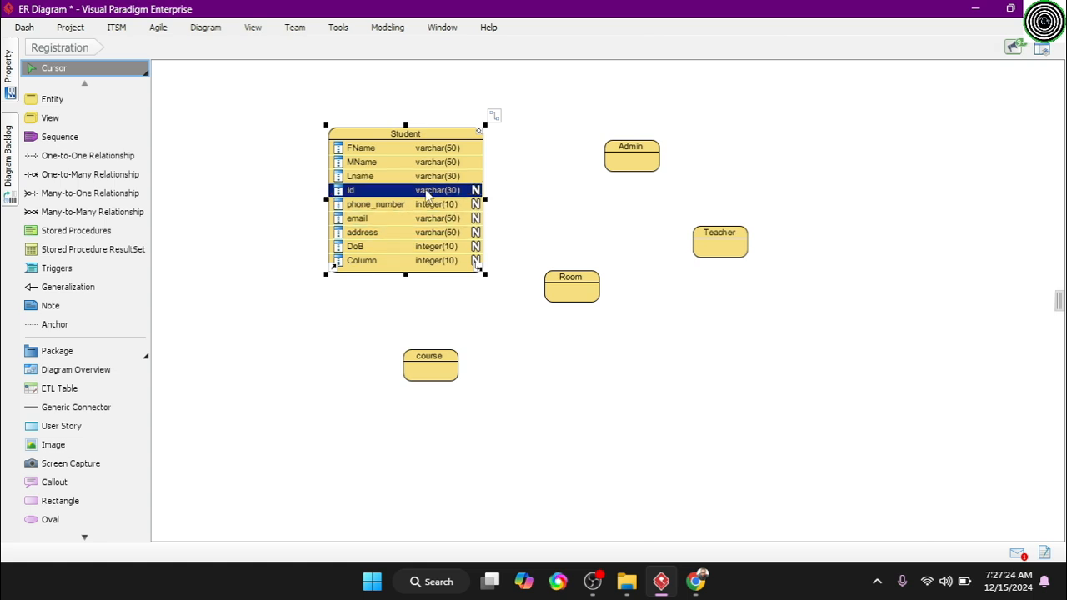
right_click(428, 194)
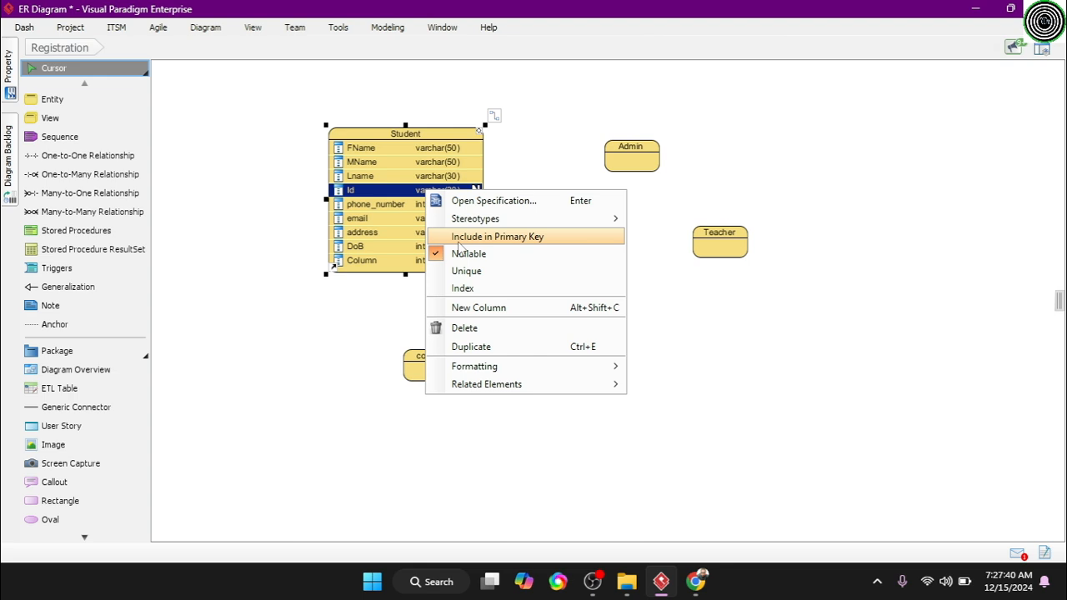
click(457, 240)
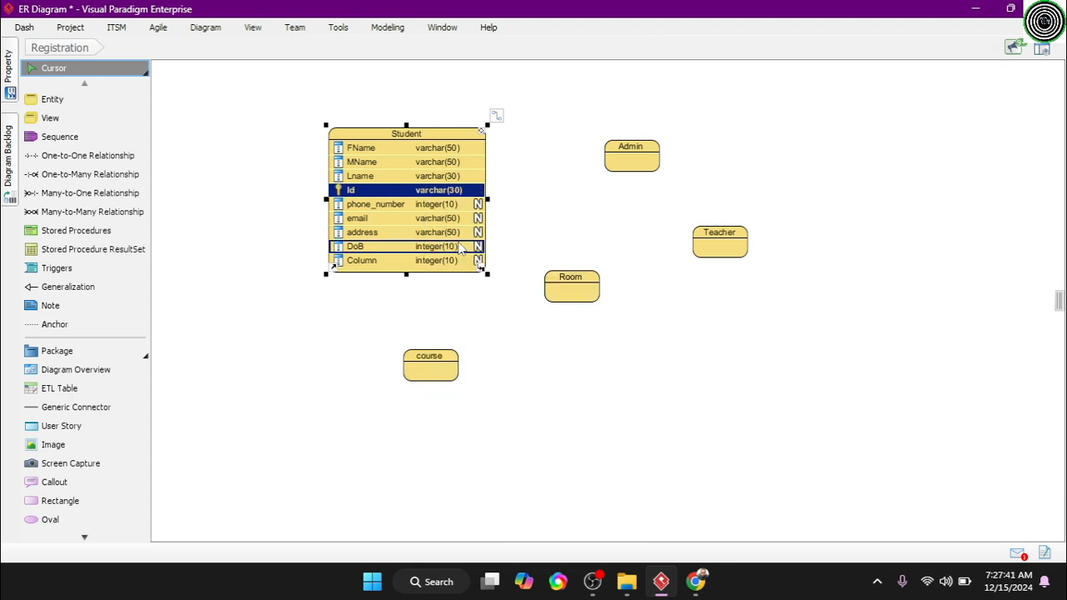
- Mark the phone_number and email columns of the Student entity as unique
right_click(412, 209)
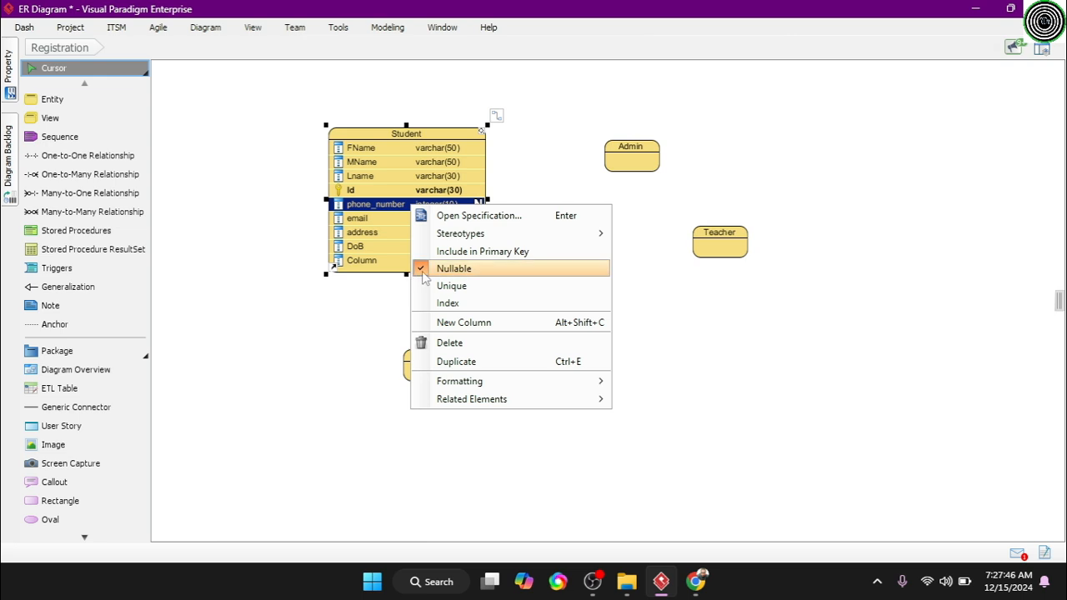
click(450, 285)
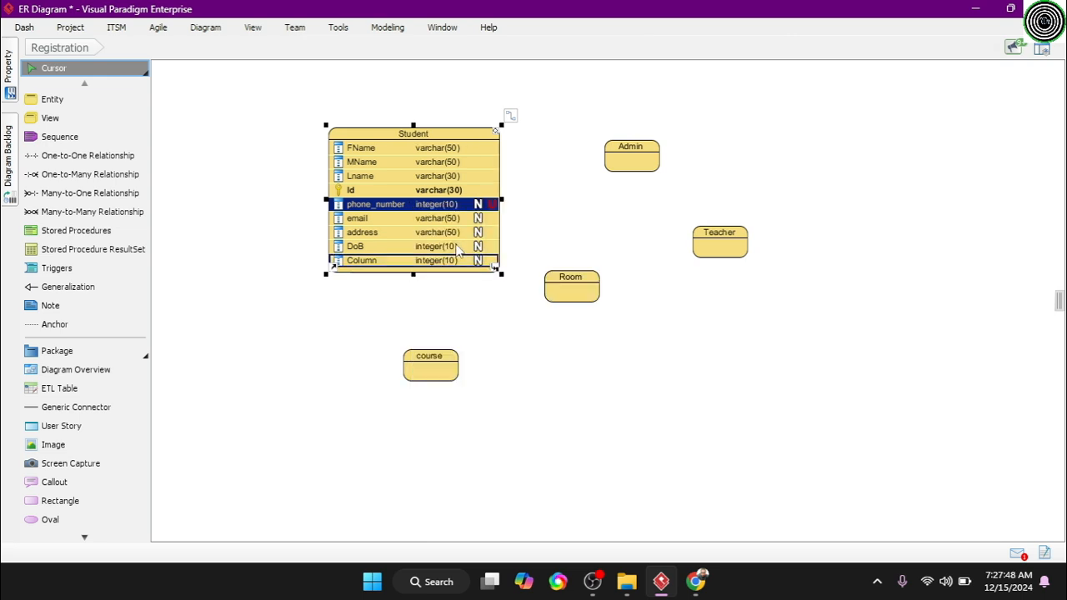
right_click(452, 203)
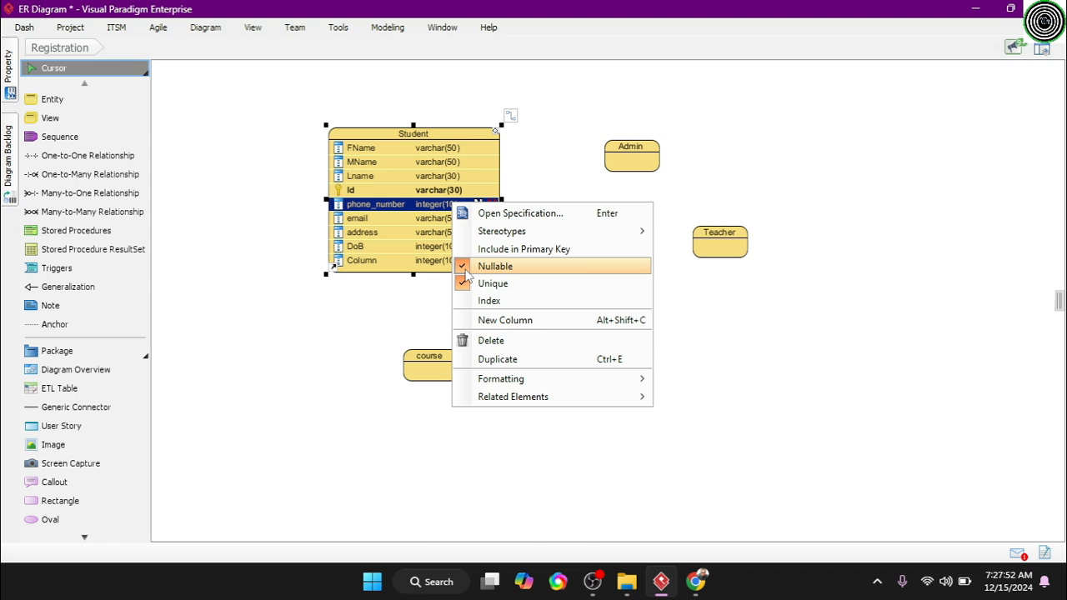
click(429, 215)
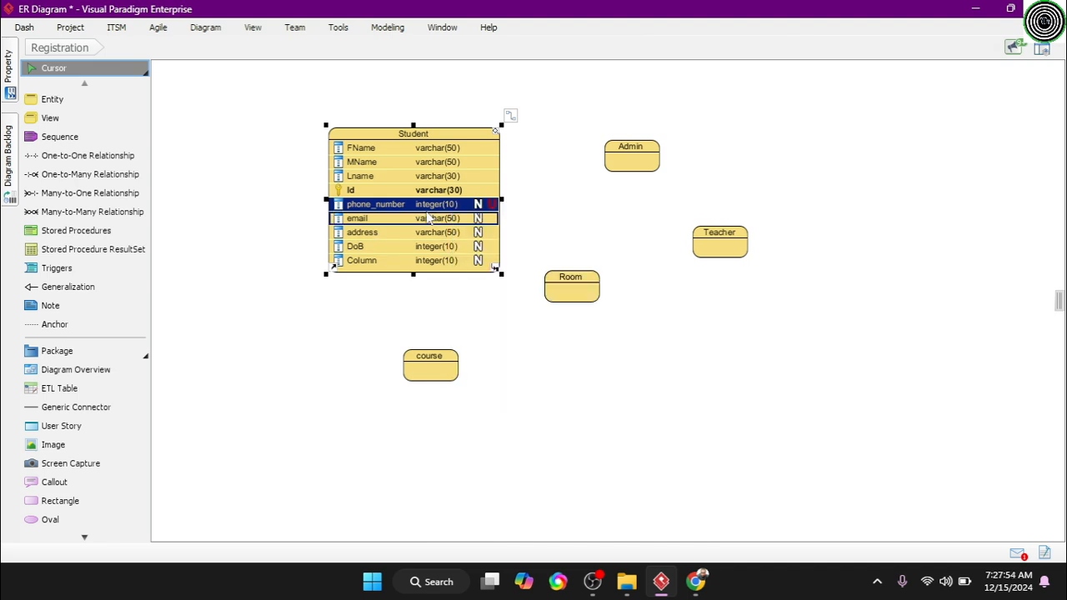
right_click(427, 213)
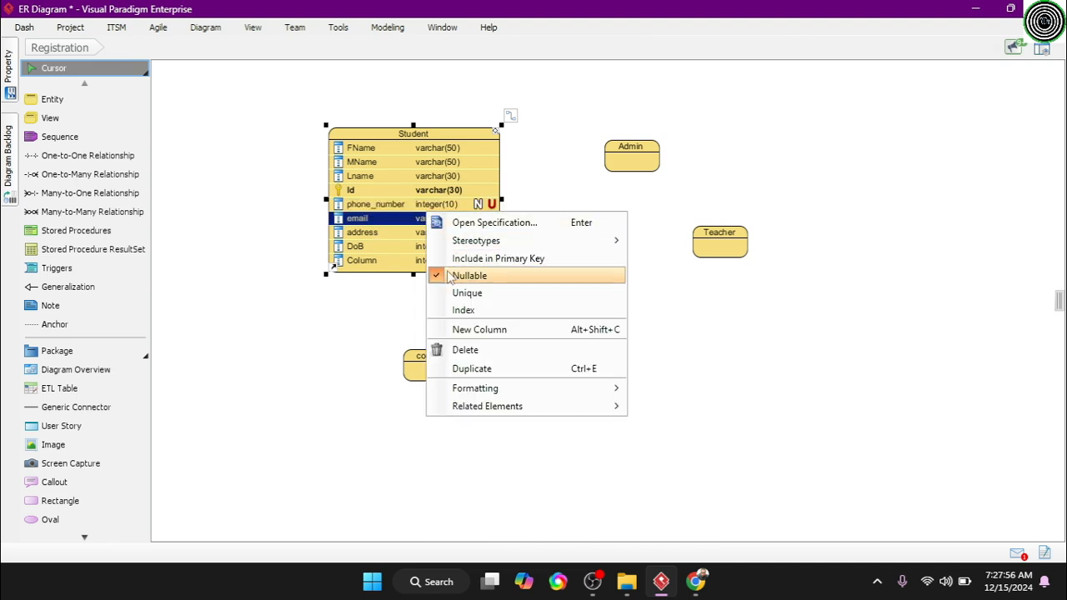
click(450, 293)
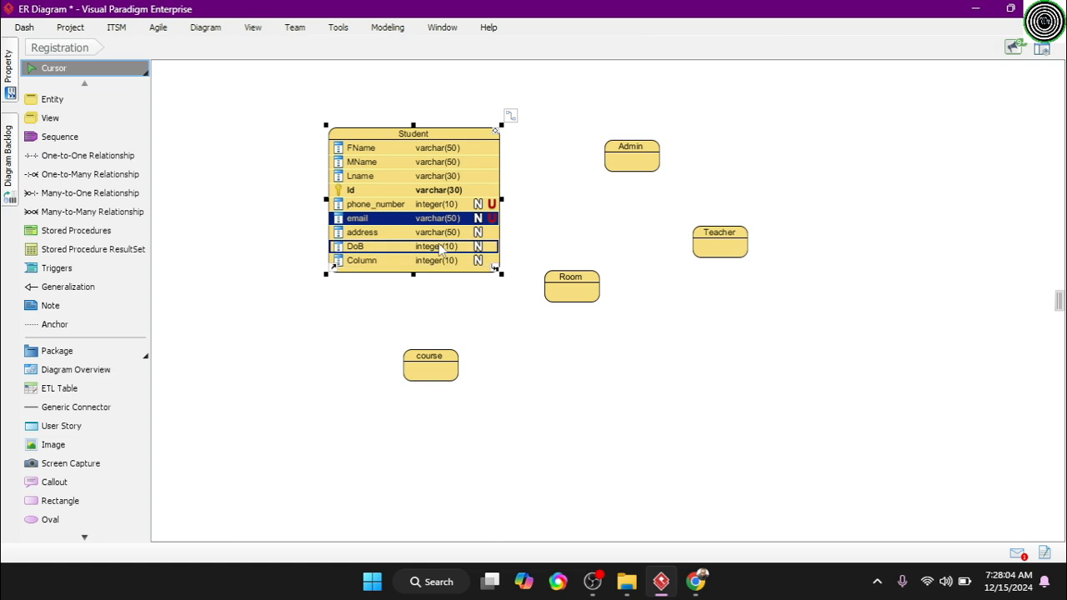
- Delete the leftover placeholder column from the Student entity and fit the entity's size to its contents
click(398, 261)
right_click(397, 265)
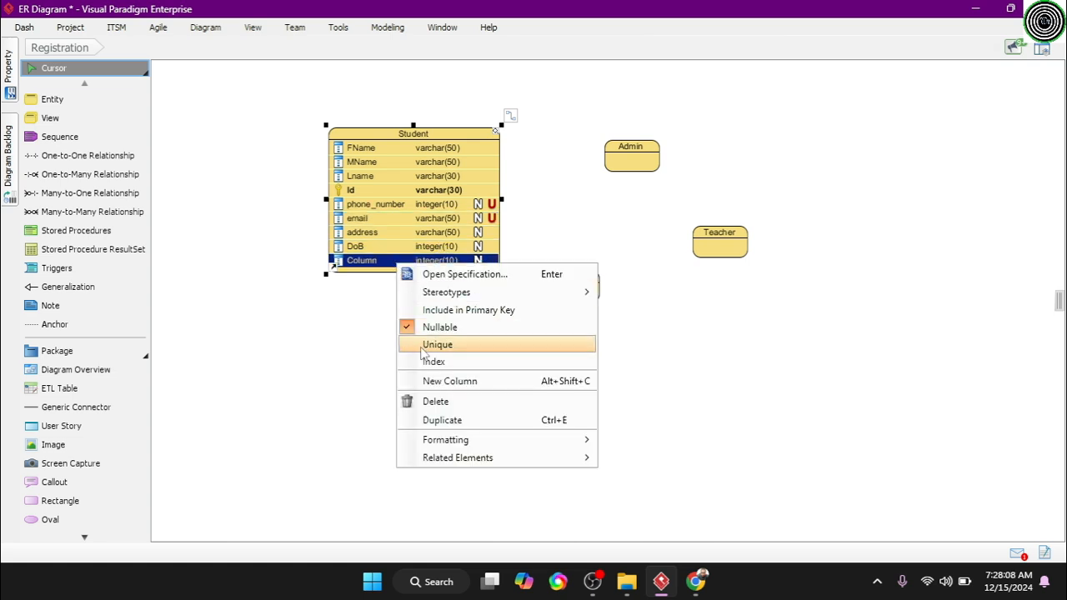
click(435, 401)
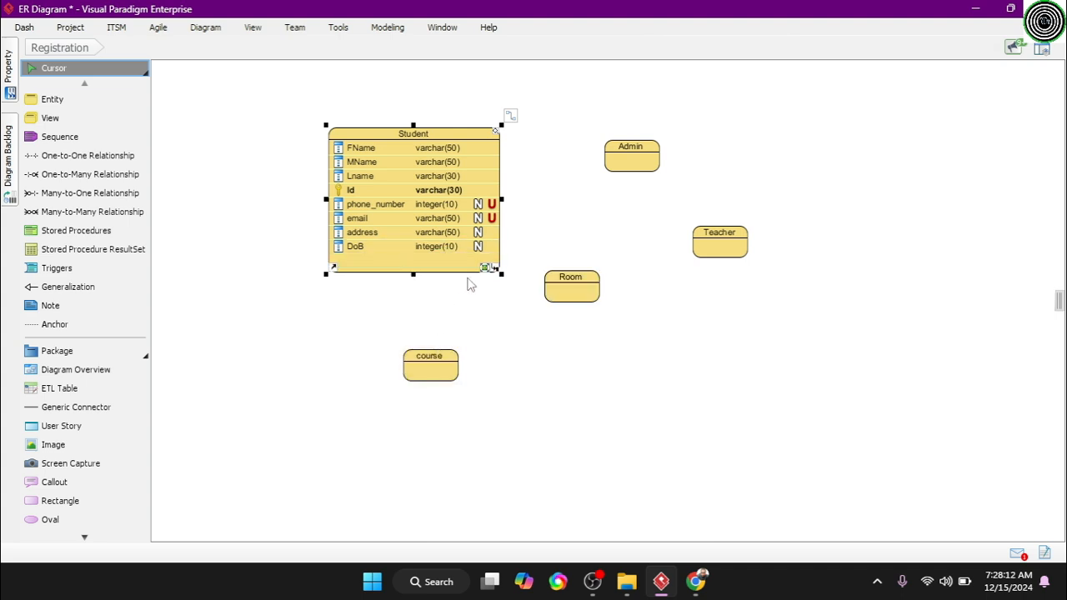
click(488, 270)
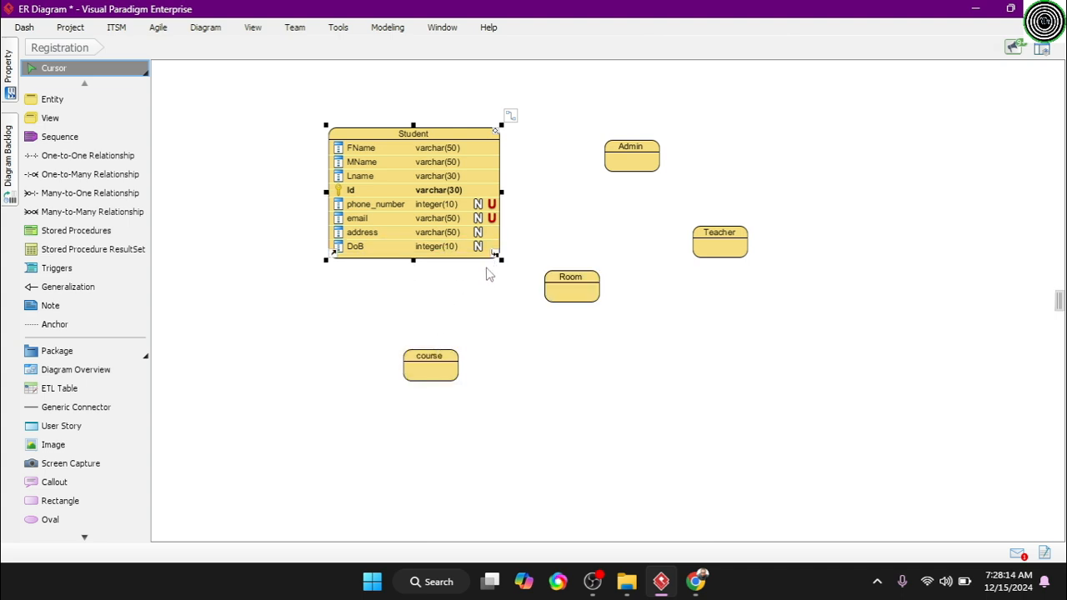
click(419, 275)
click(437, 140)
- Move the Teacher entity next to Student and add a first column Fname of type varchar(50) to it
drag(729, 237, 566, 165)
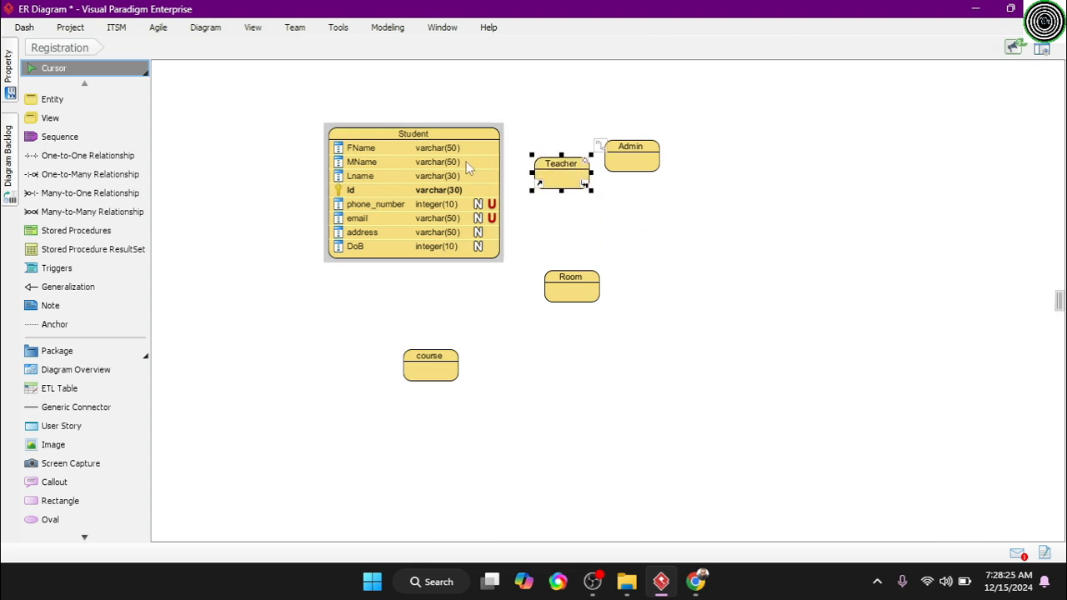
right_click(557, 177)
click(575, 180)
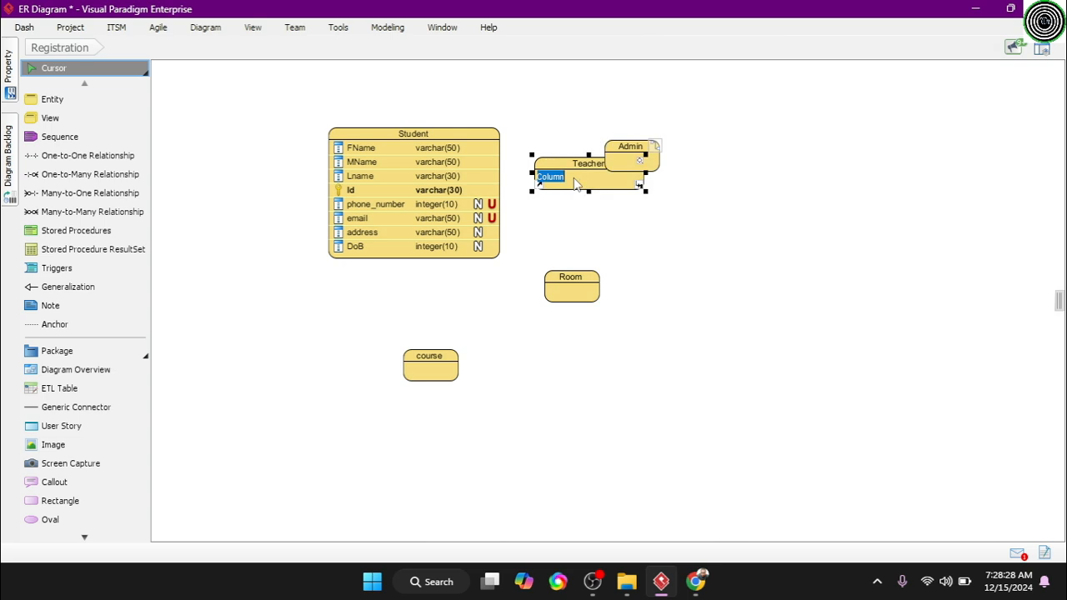
text(Fname : varchar(50))
key(ctrl+a)
key(Return)
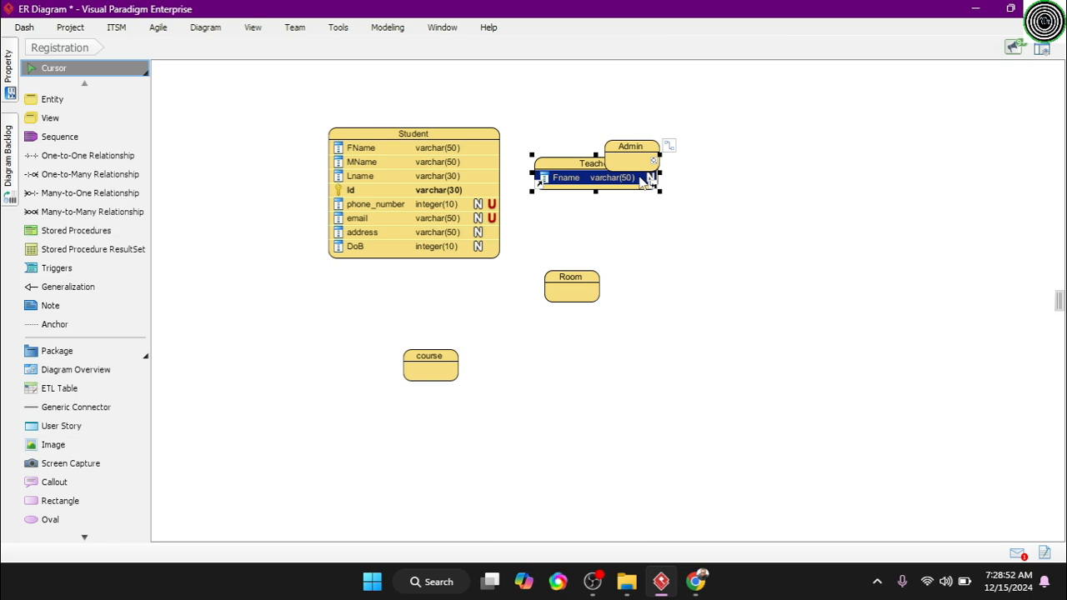
- Move the Admin entity farther from Teacher to end their overlap, and stretch the Teacher entity taller
double_click(643, 181)
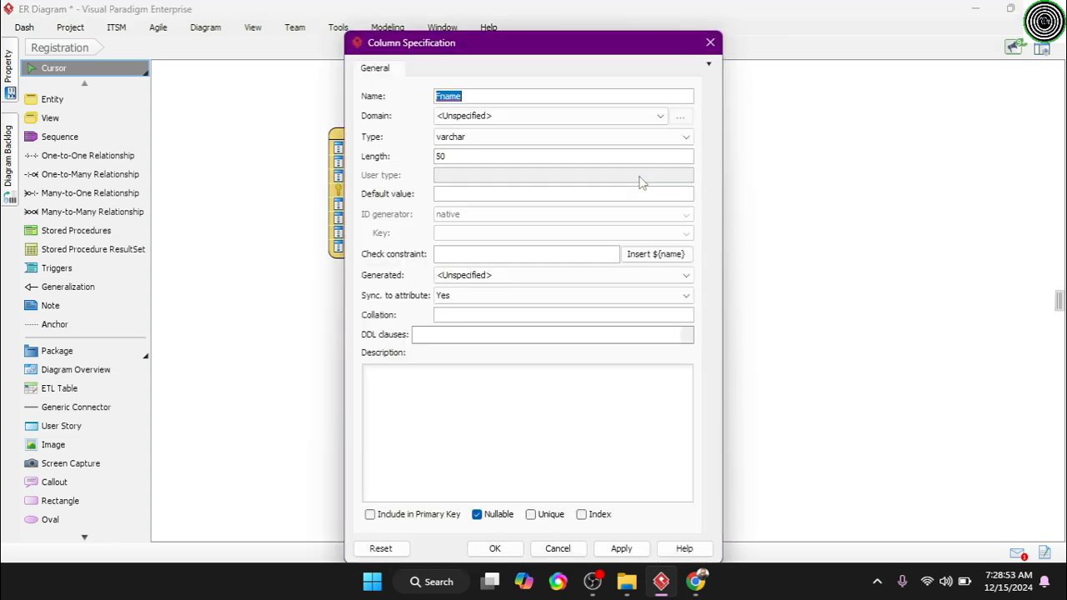
click(709, 42)
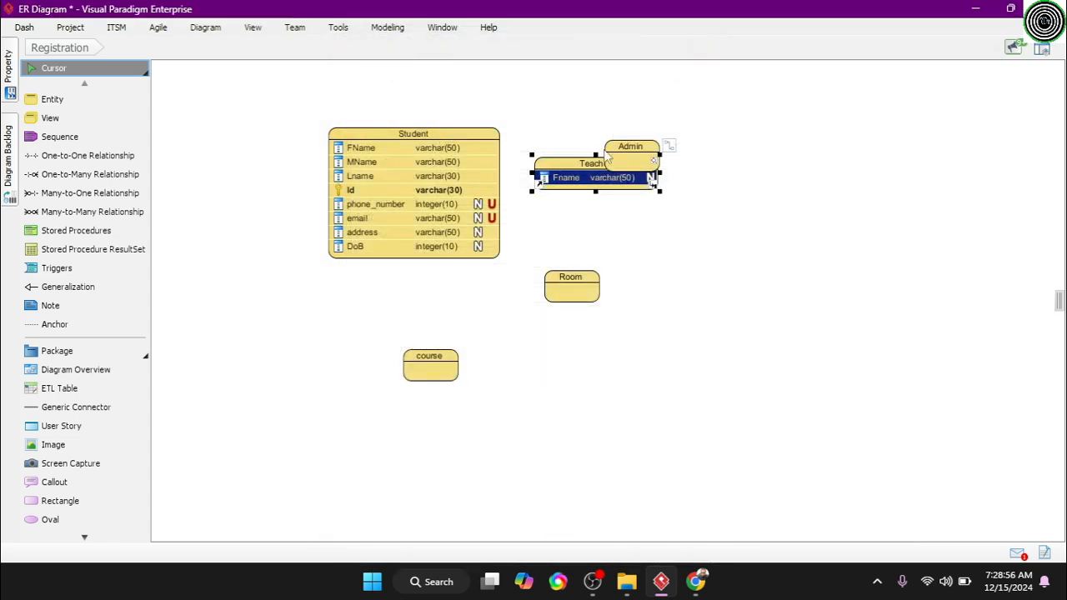
drag(646, 153, 815, 150)
click(638, 182)
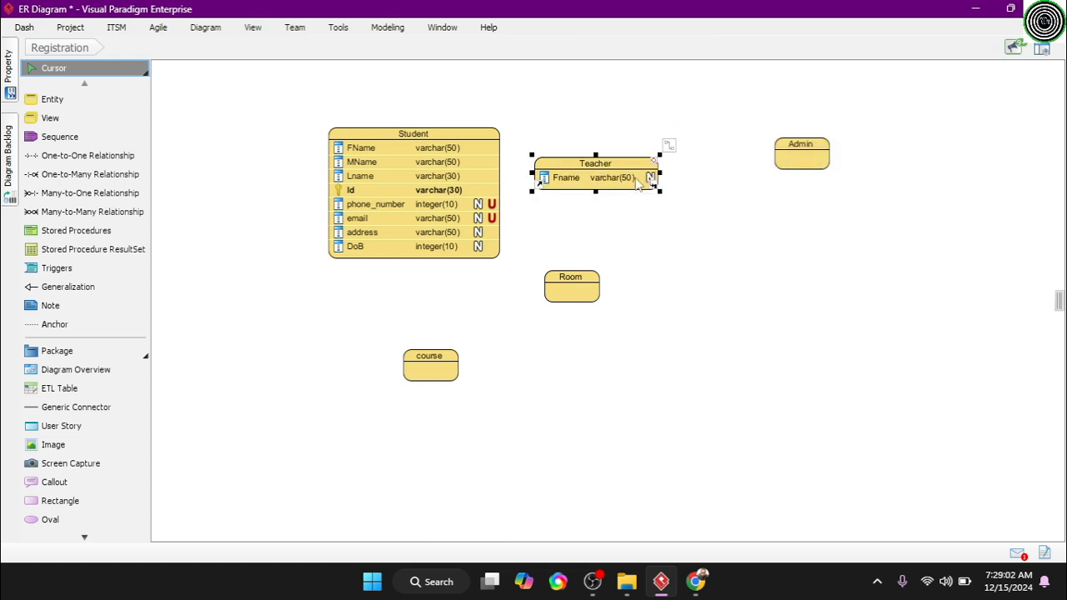
right_click(635, 178)
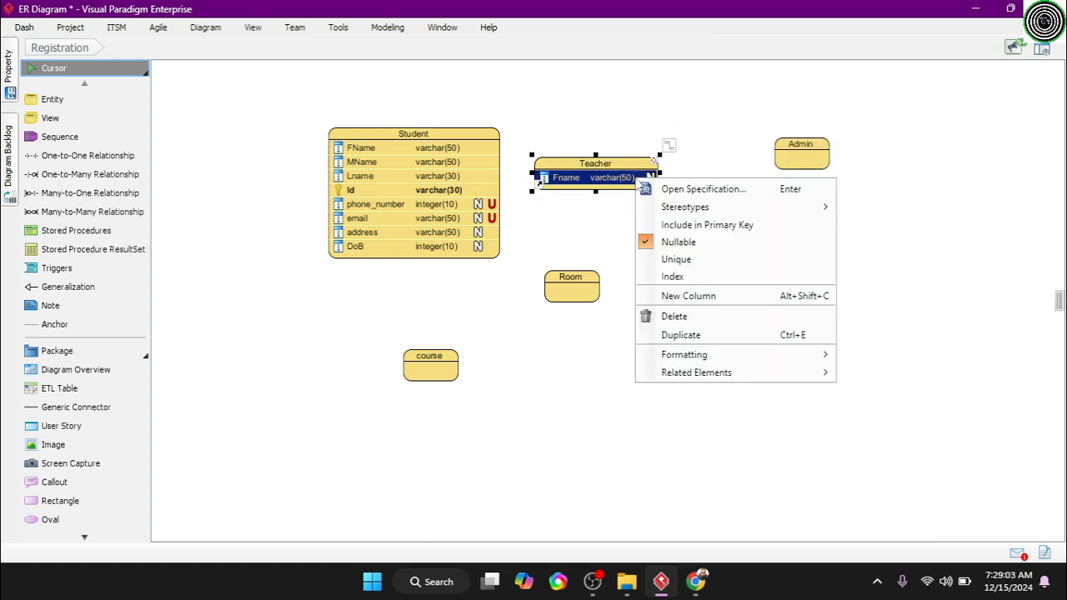
click(594, 192)
drag(594, 192, 595, 237)
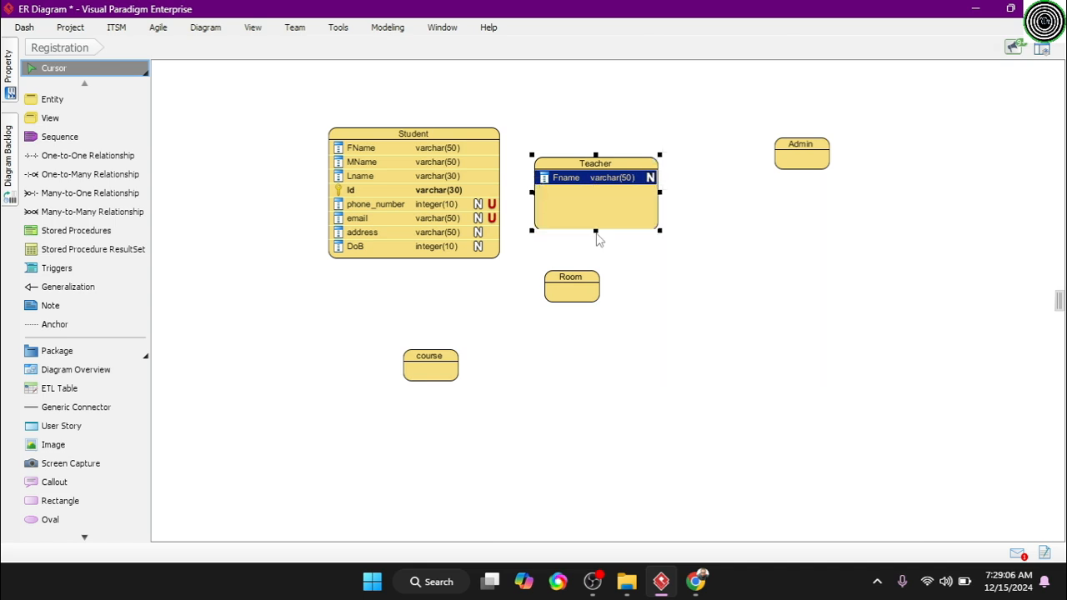
- Add a column Mname of type varchar(50) to the Teacher entity by reusing the copied Fname definition
click(592, 214)
right_click(591, 214)
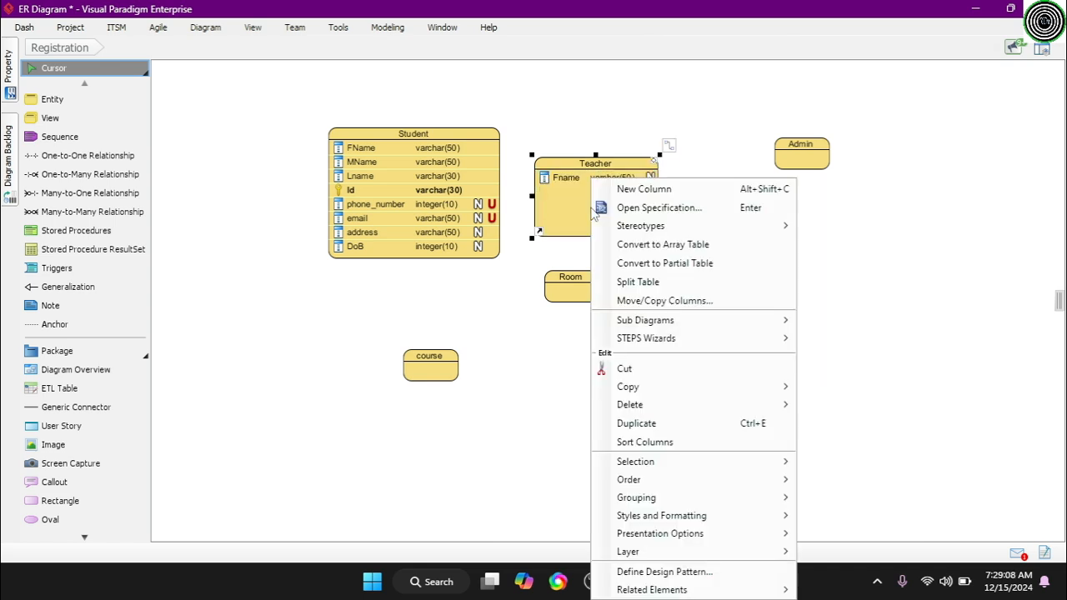
click(635, 181)
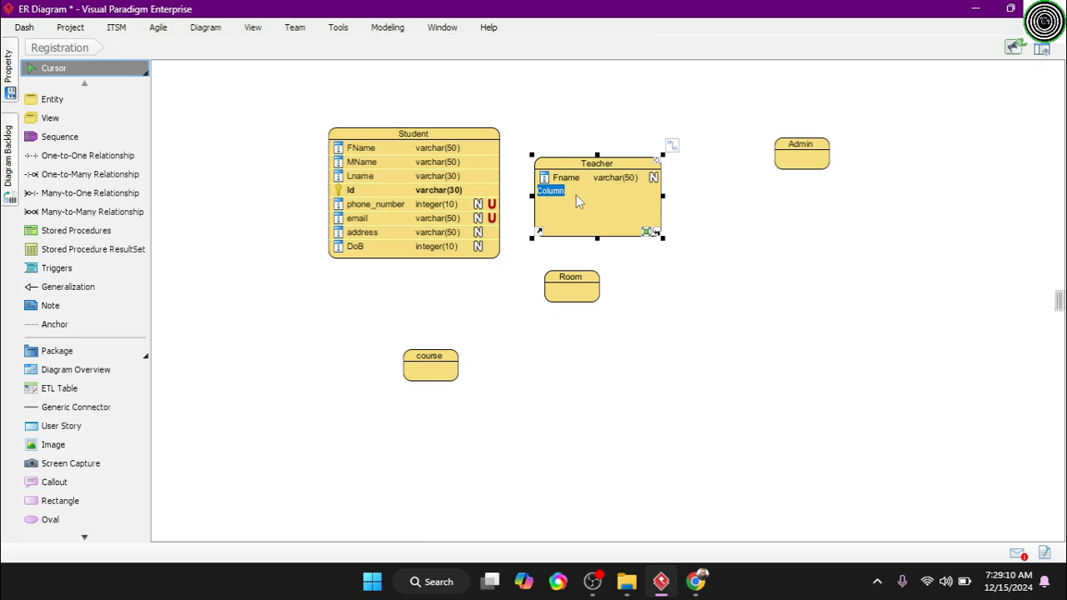
key(ctrl+v)
click(541, 188)
key(BackSpace)
text(M)
key(Return)
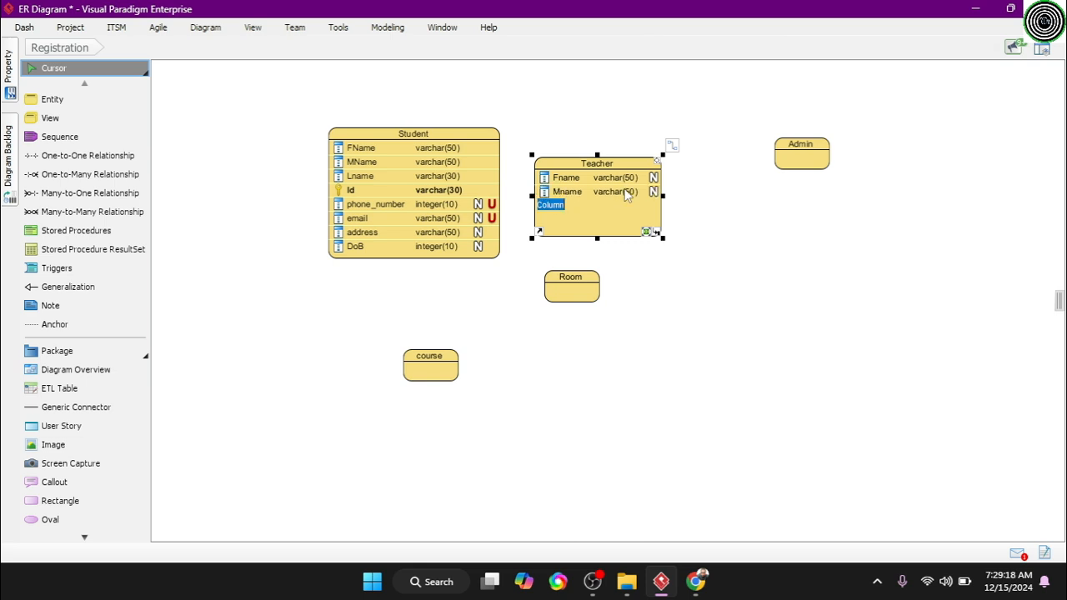
- Add a column Lname of type varchar(50) to the Teacher entity by reusing the copied Fname definition
key(ctrl+v)
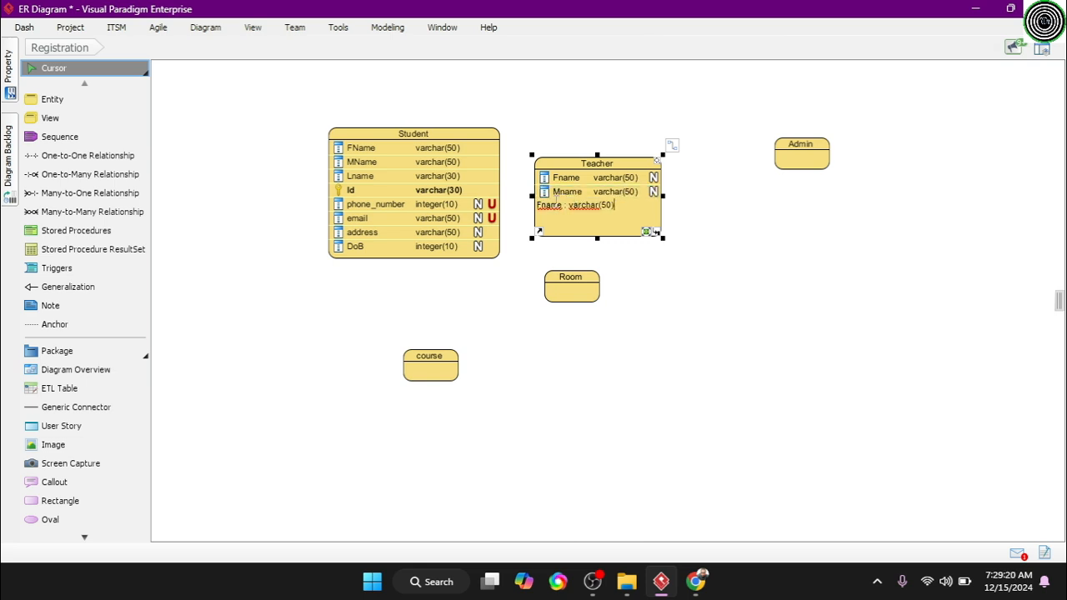
click(543, 206)
key(BackSpace)
text(L)
click(622, 205)
key(Return)
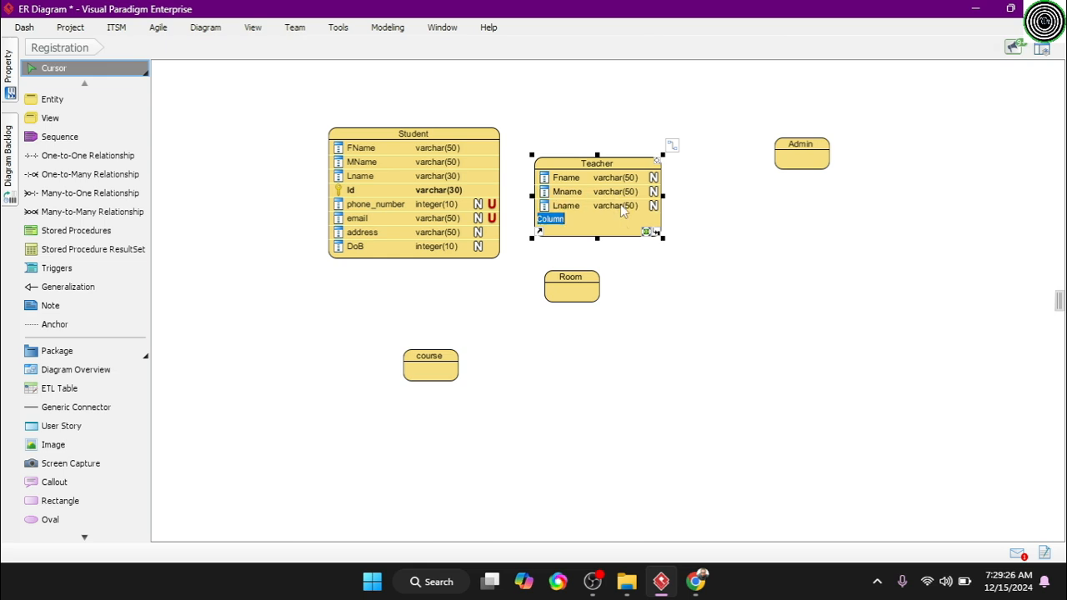
- Dismiss the column type notice and redefine the Teacher entity's placeholder column as EmpID of type varchar(30)
click(363, 184)
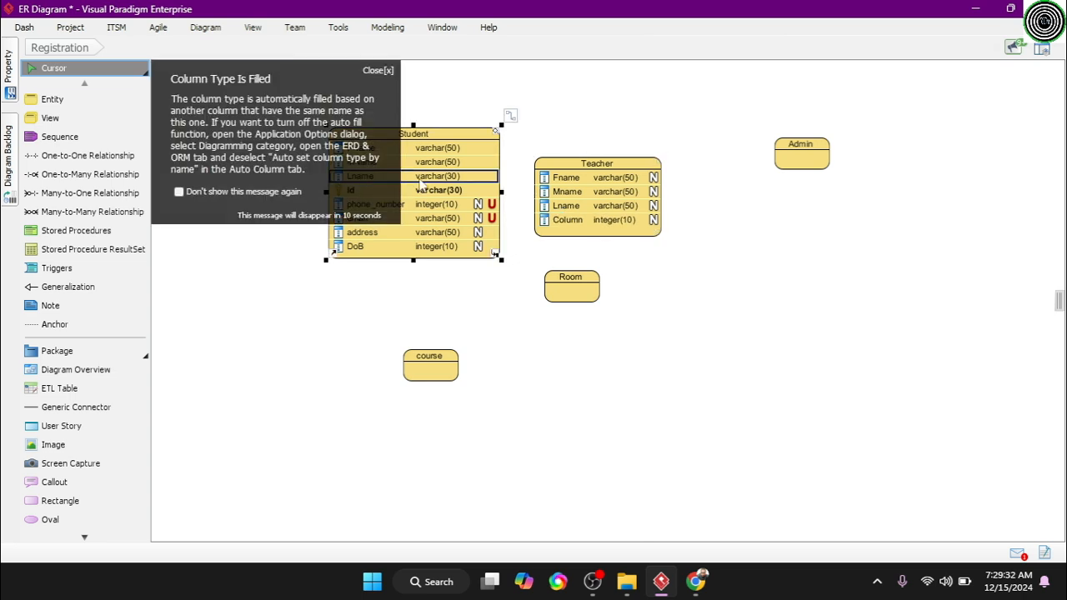
click(419, 178)
click(443, 206)
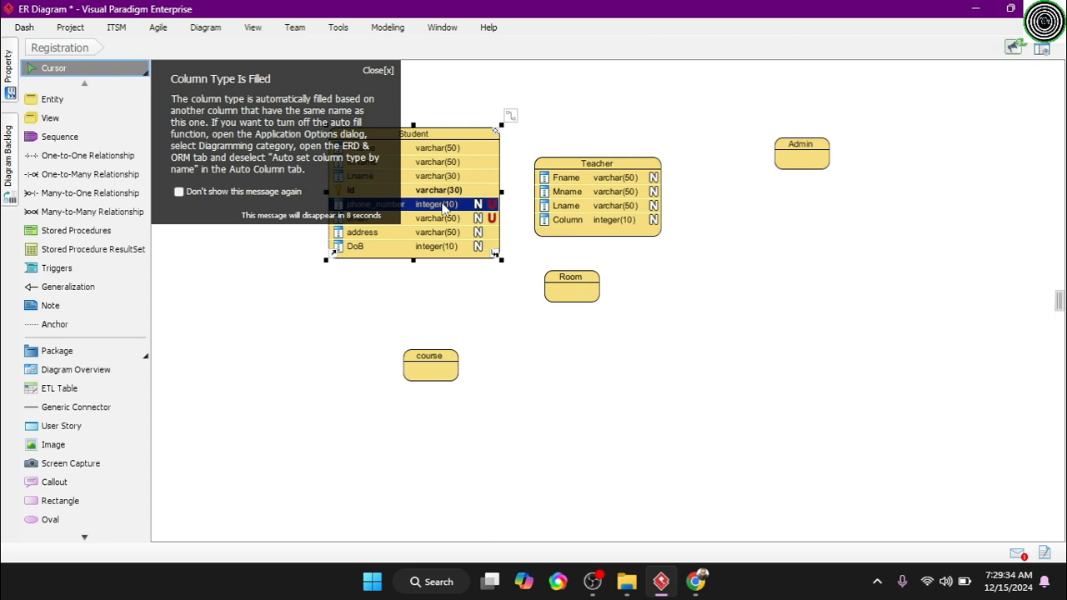
click(388, 72)
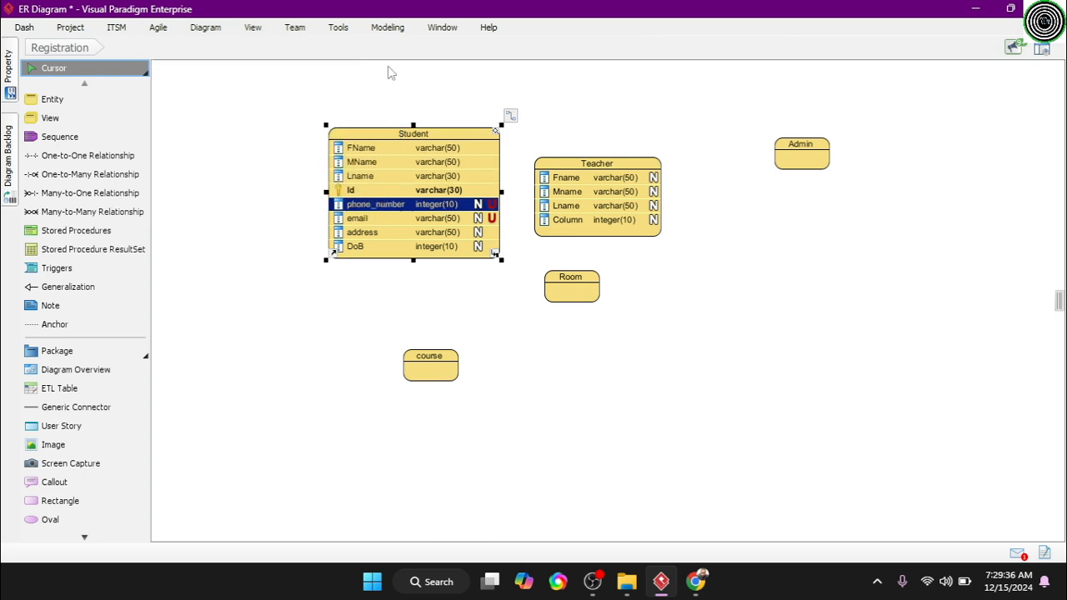
click(588, 222)
click(587, 222)
click(586, 222)
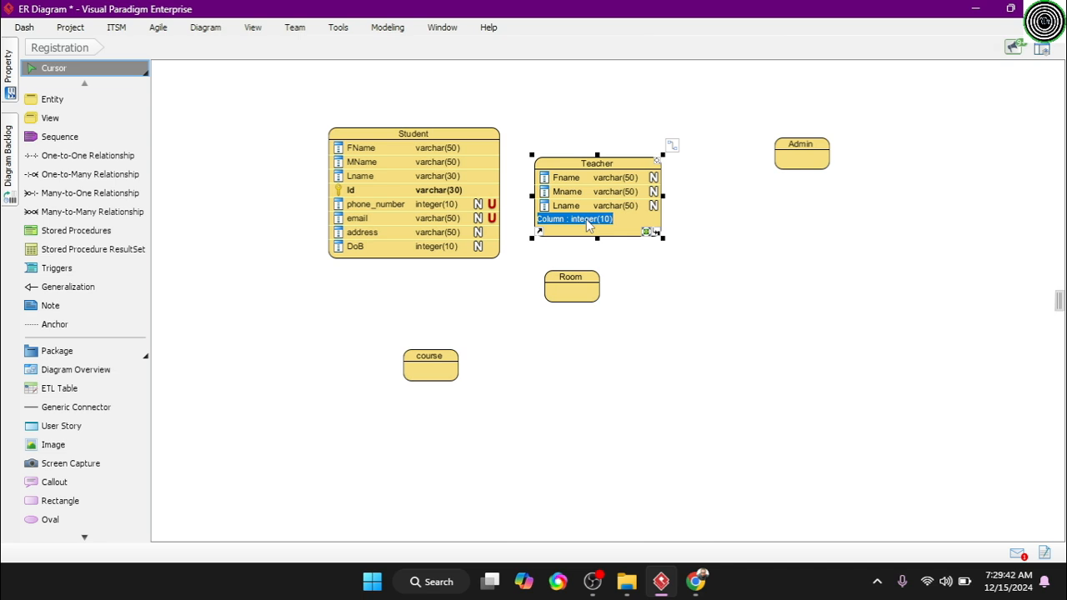
text(EmpID : varchar(30))
key(Return)
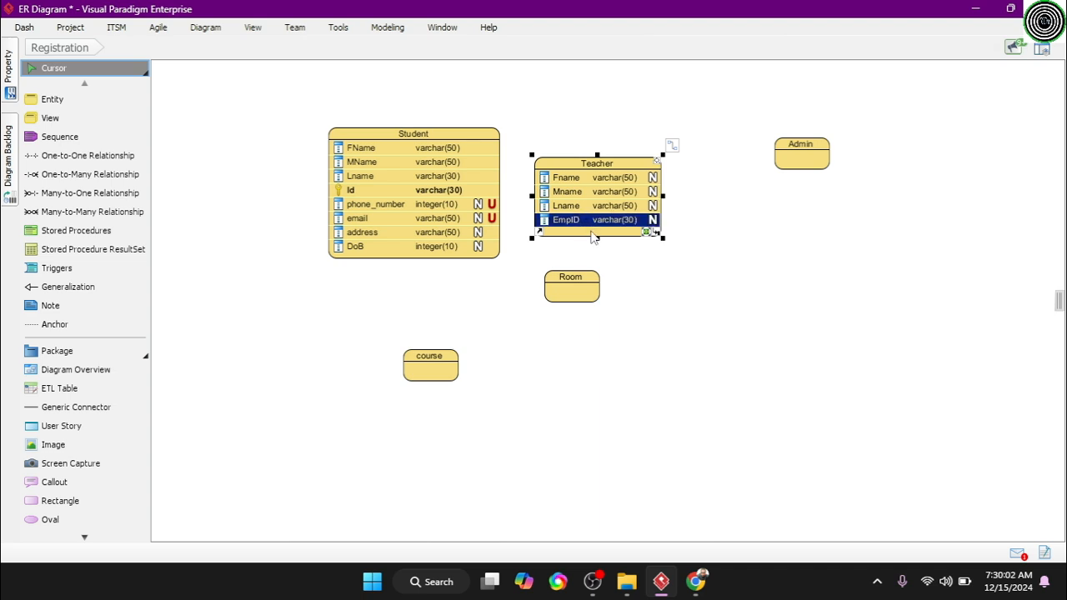
- Add a new column Phone number to the Teacher entity, leaving its type at the default
right_click(592, 237)
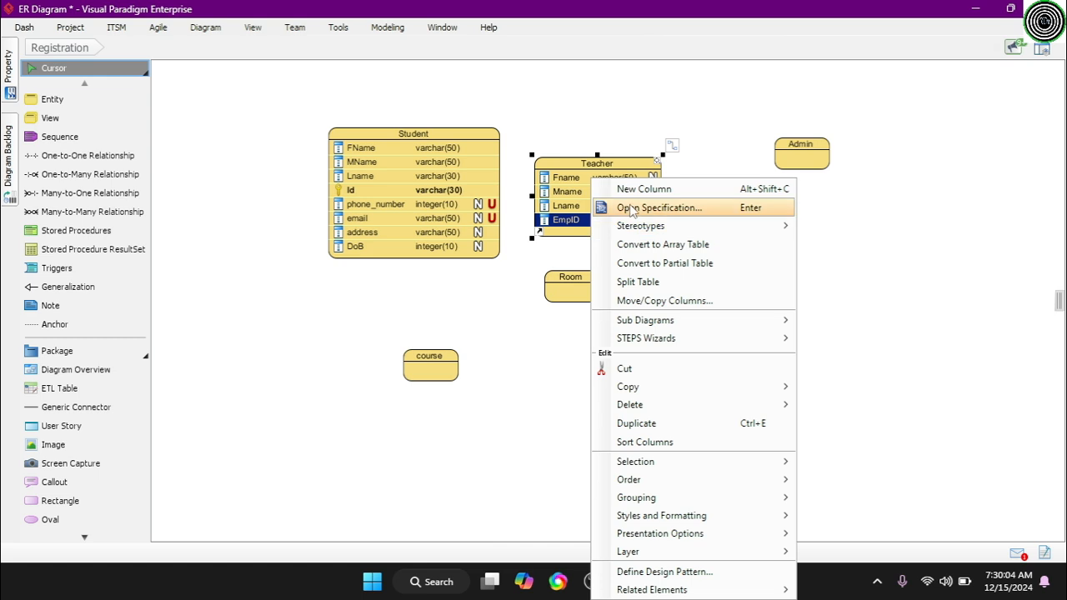
click(631, 195)
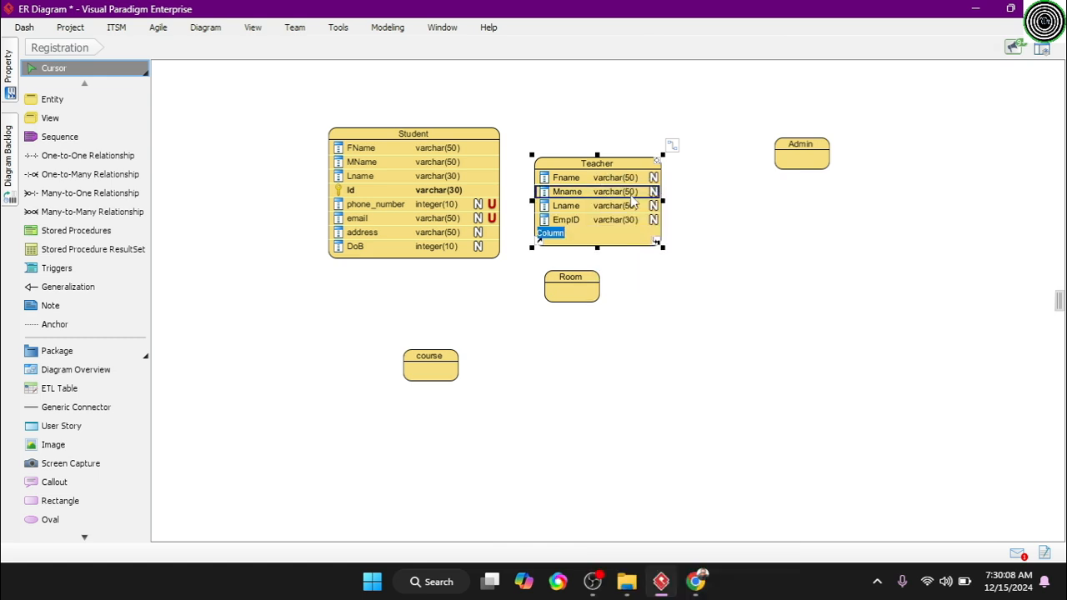
text(Phone number)
key(Return)
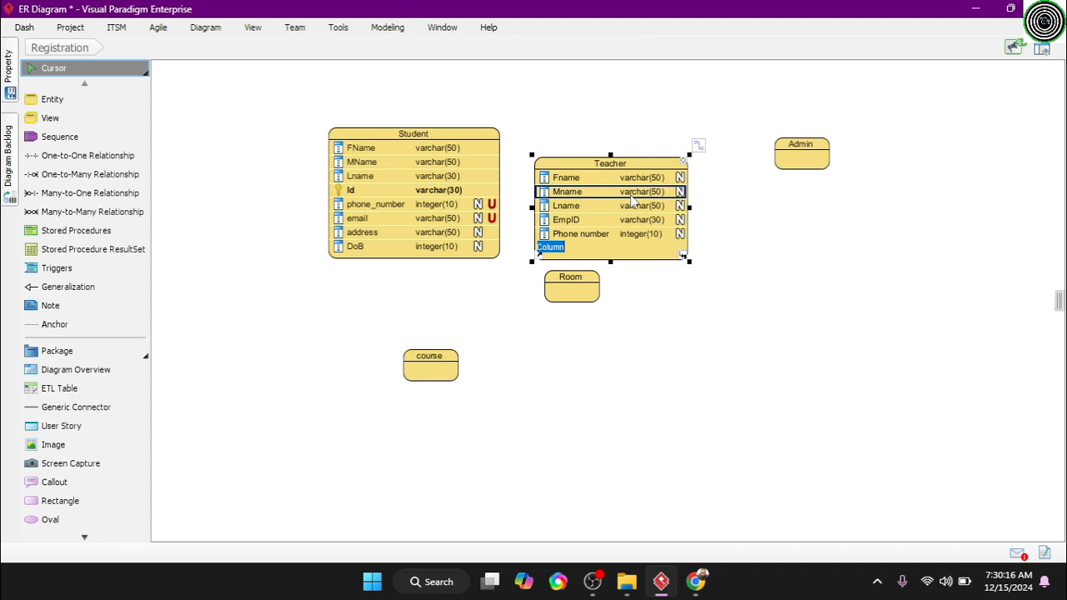
- Add a column email of type varchar(50) to the Teacher entity below Phone number
text(emai)
text(l)
text(:)
text( : )
text(varchar)
text( (50)
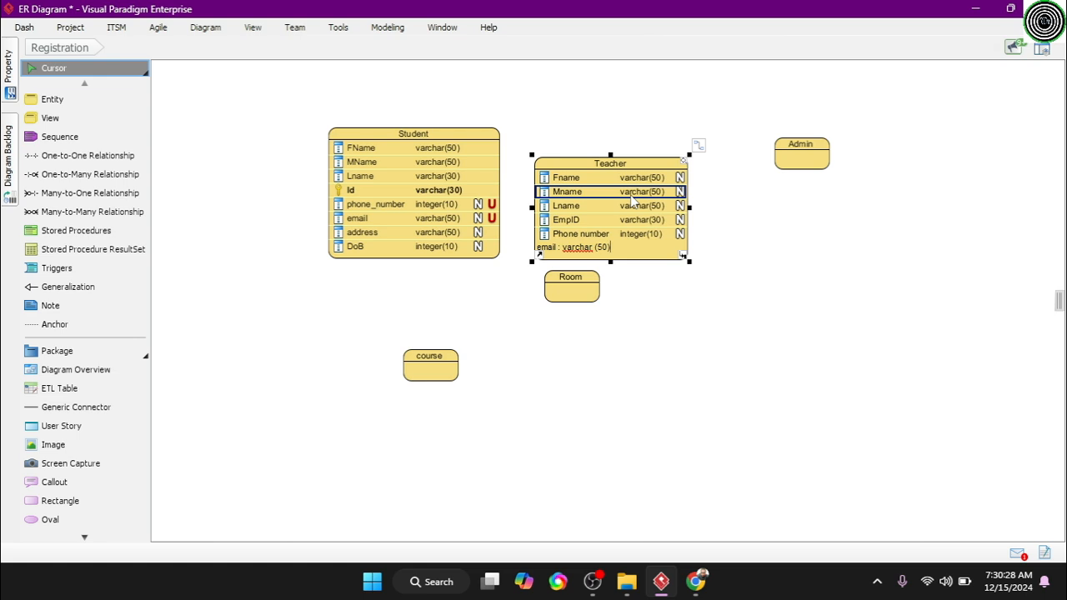
key(Return)
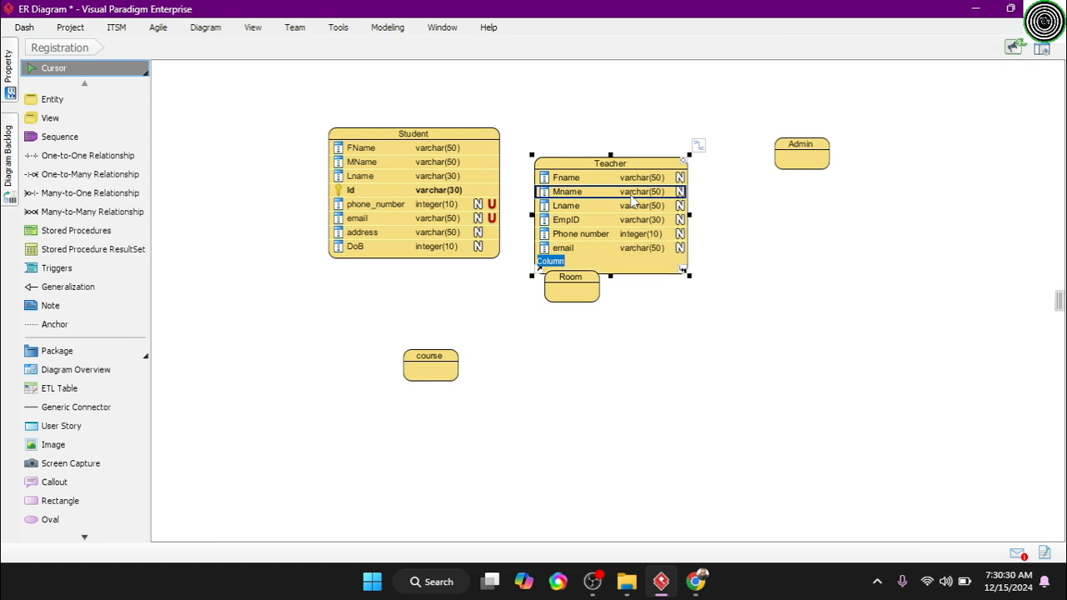
- Add the columns address of type varchar(50) and Dob of type integer(10) to the Teacher entity, and end column entry
text(address :varchar(50))
key(Return)
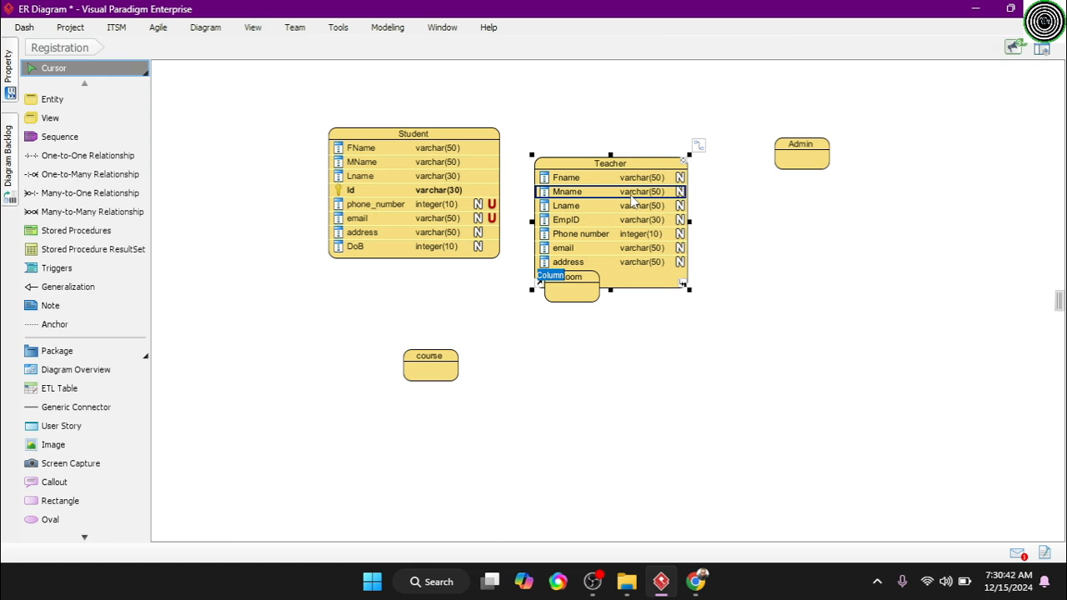
text(Dob :integer(10))
key(Return)
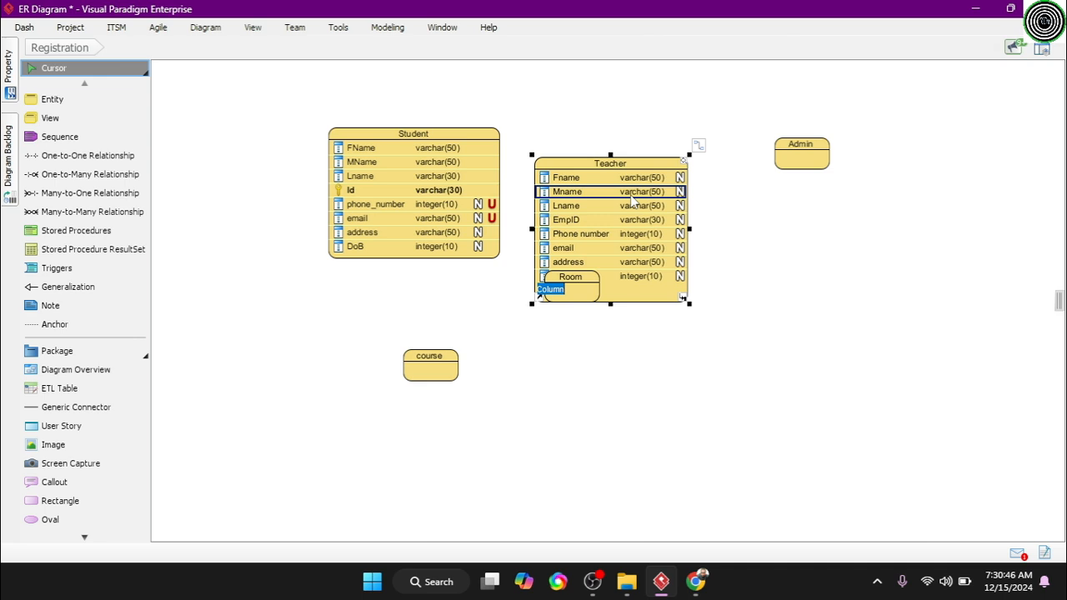
key(Escape)
click(652, 341)
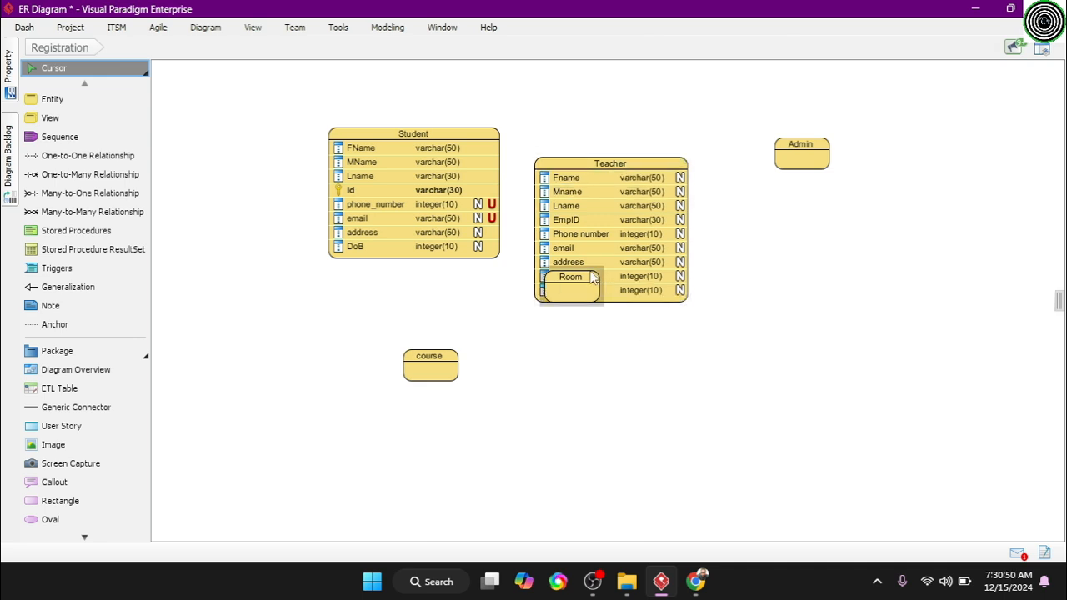
- Move the Room entity down clear of Teacher and delete the leftover placeholder column from the Teacher entity
drag(592, 278, 598, 371)
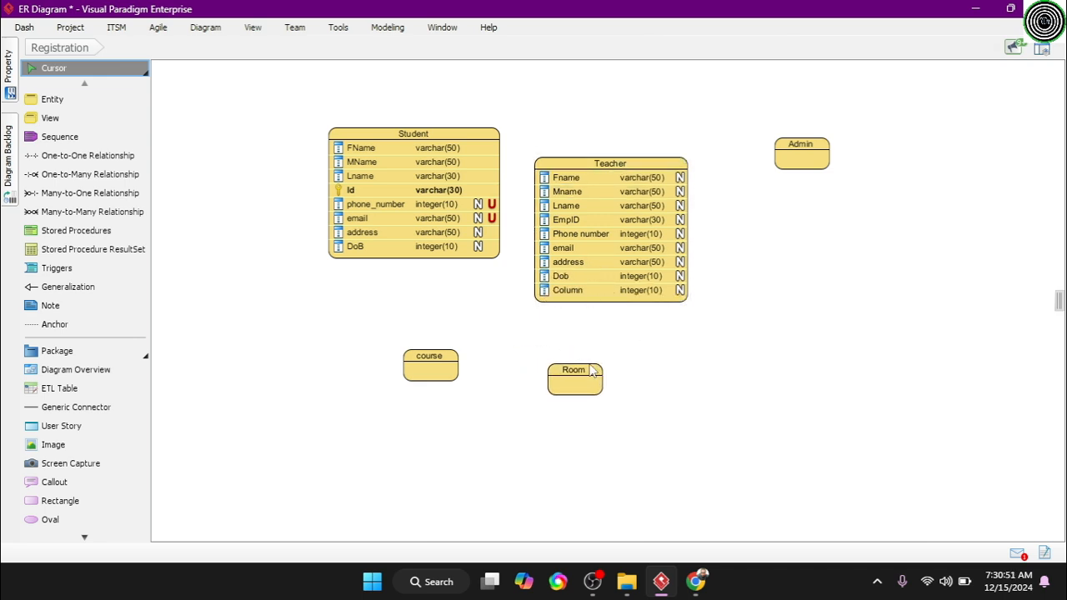
click(602, 298)
click(602, 296)
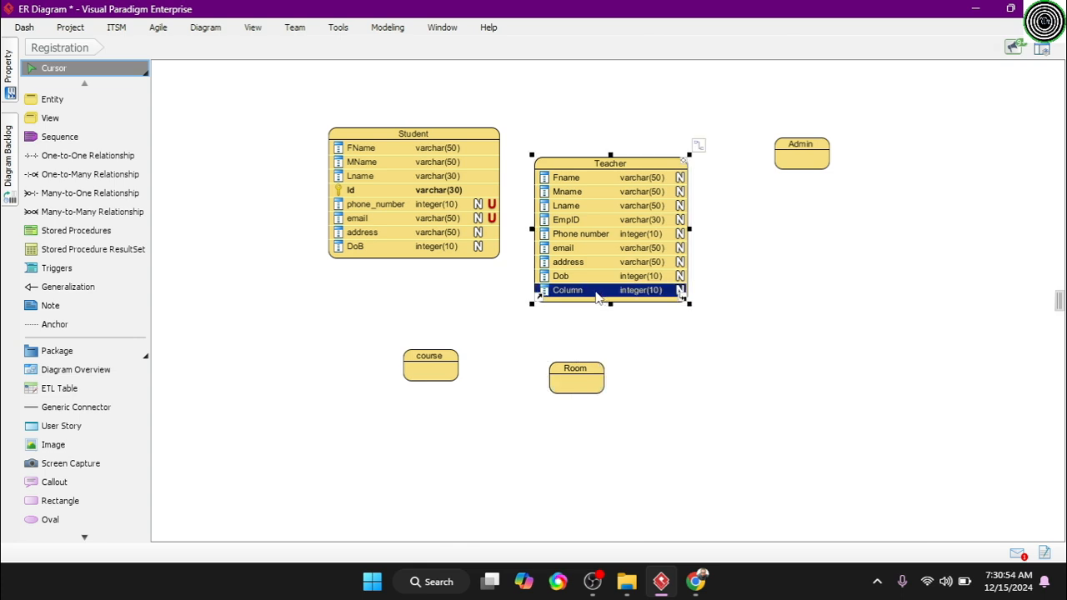
right_click(595, 293)
click(632, 430)
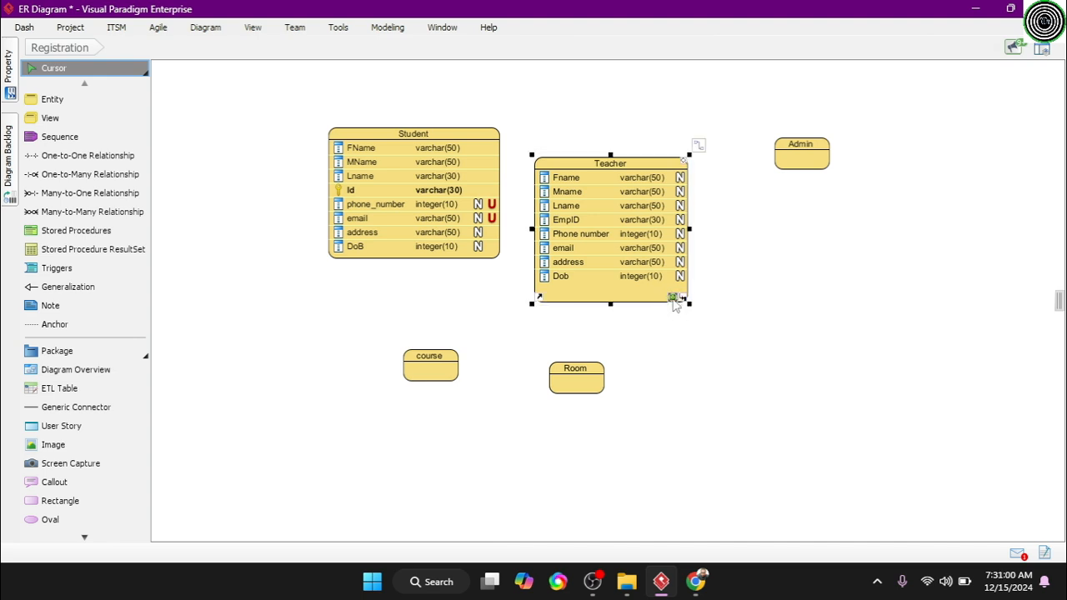
- Fit the Teacher entity's size to its contents and move it up level with the Student entity
click(673, 298)
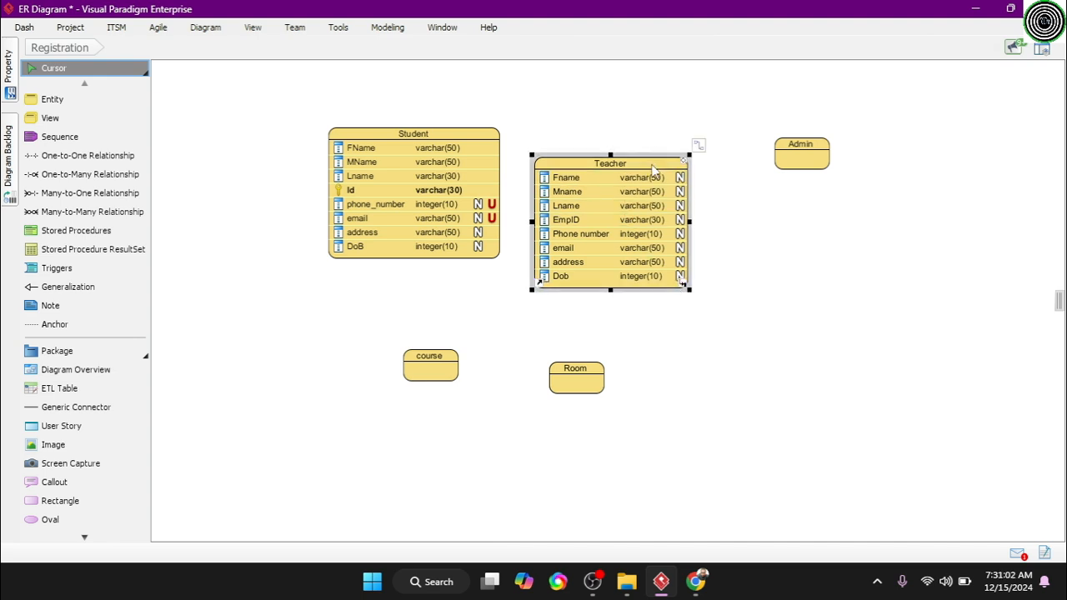
drag(654, 172, 654, 142)
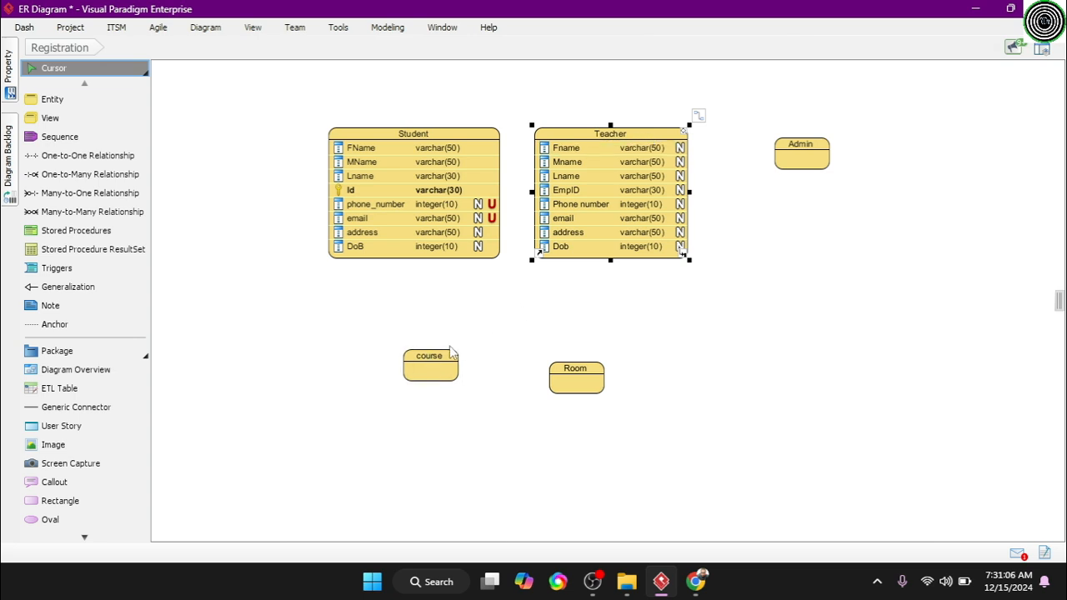
click(436, 275)
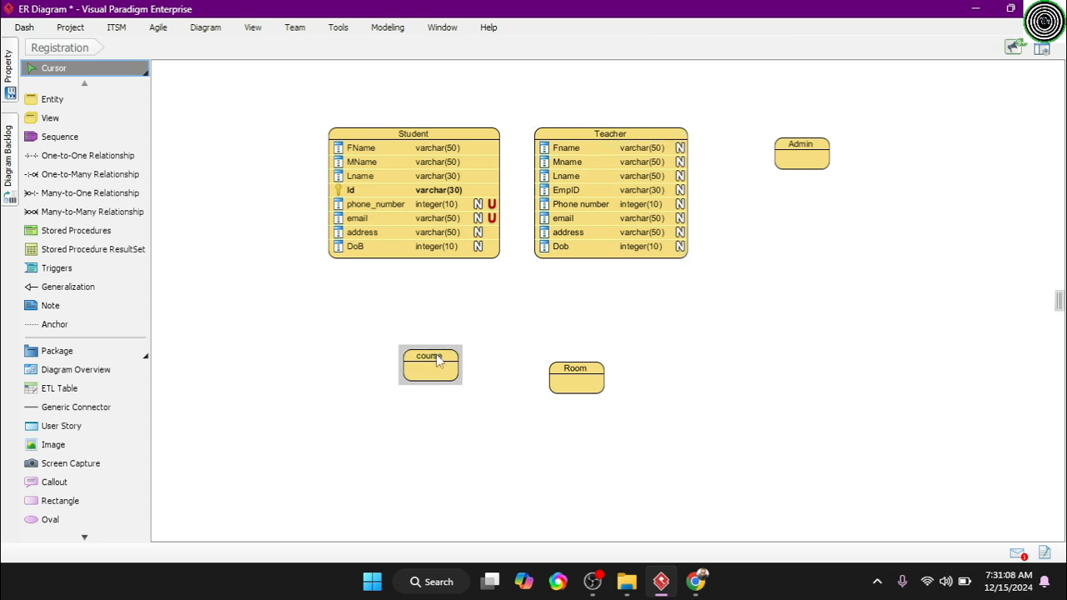
- Move the course entity closer to Student and add a first column CourseID of type varchar(30) to it
drag(439, 372, 430, 343)
right_click(430, 343)
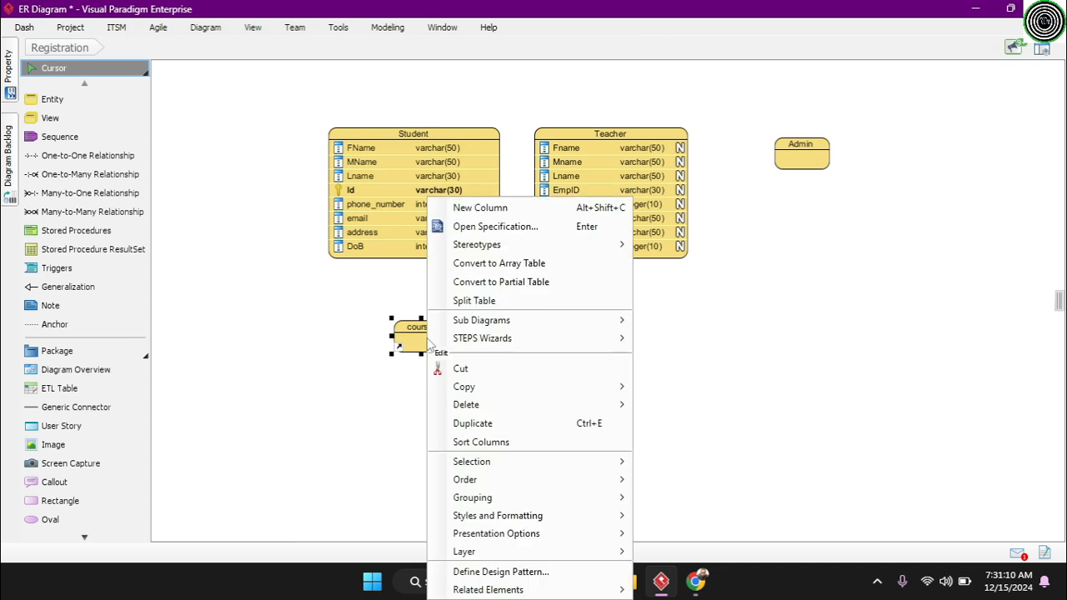
click(485, 207)
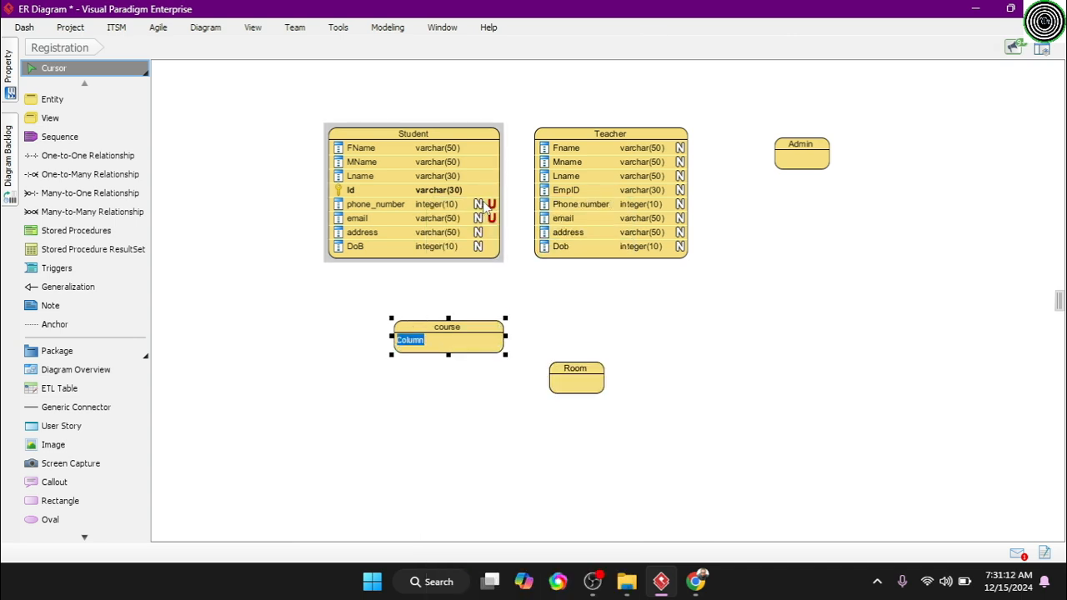
text(Co)
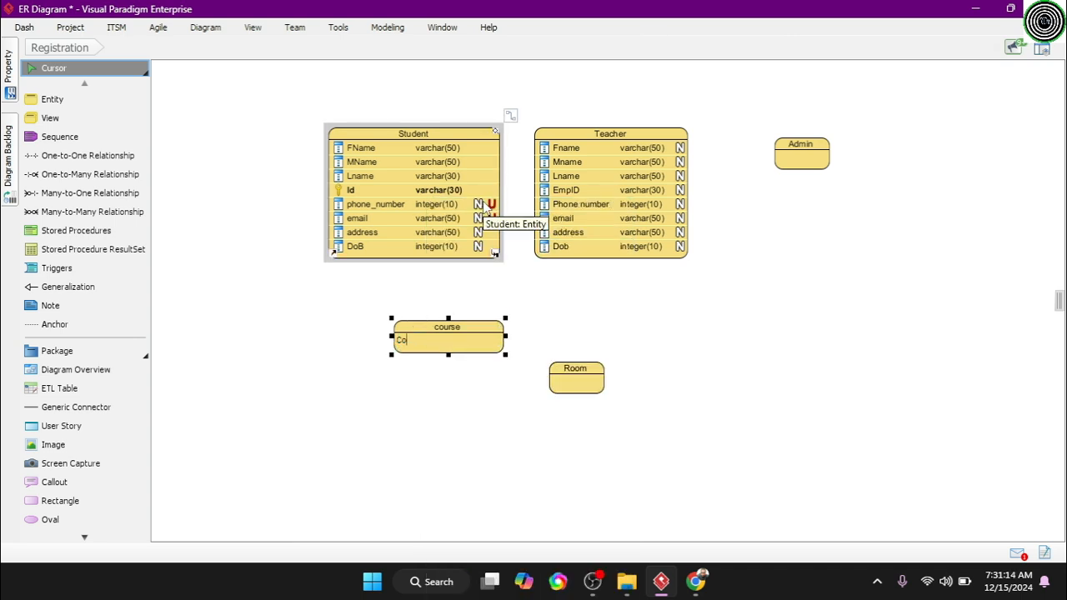
text(urseID : varchar(30))
key(Return)
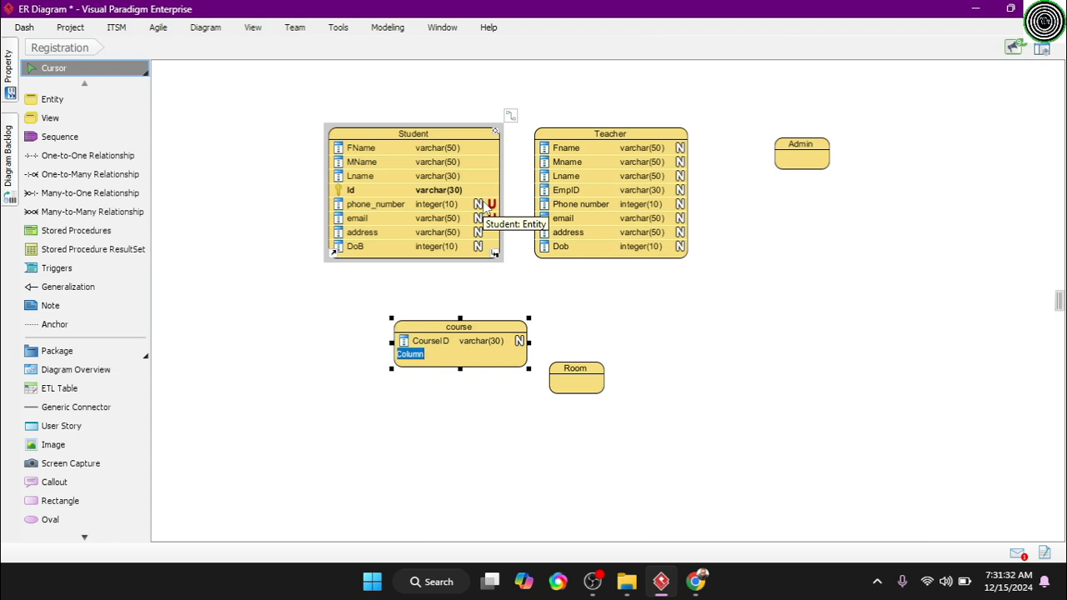
- Add the columns Coursename of type integer(40) and Crdt with the default type to the course entity
text(Coursename: - varc)
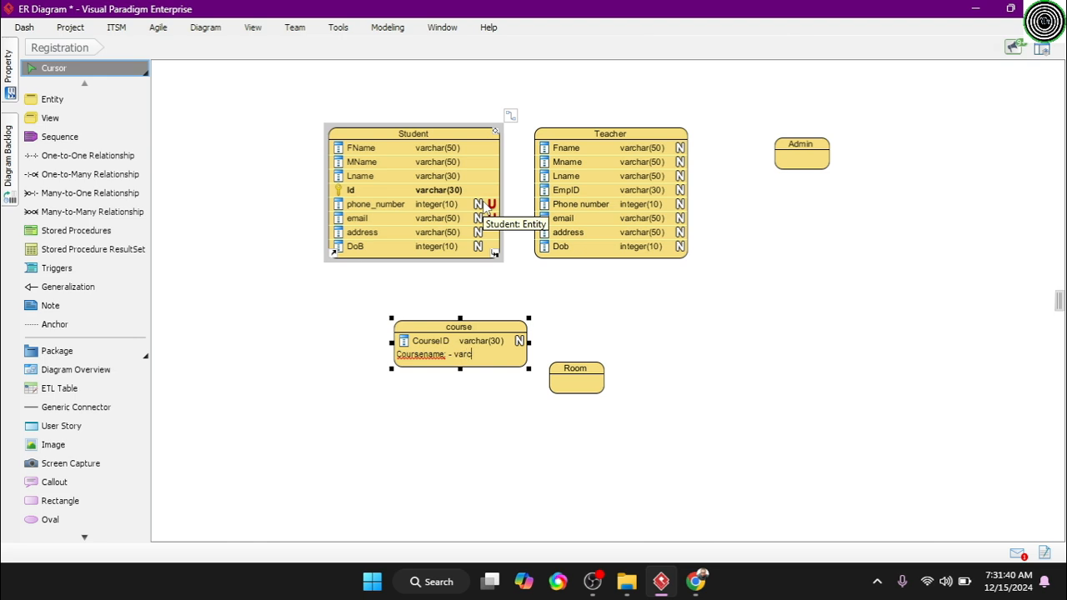
text(har(40))
key(Return)
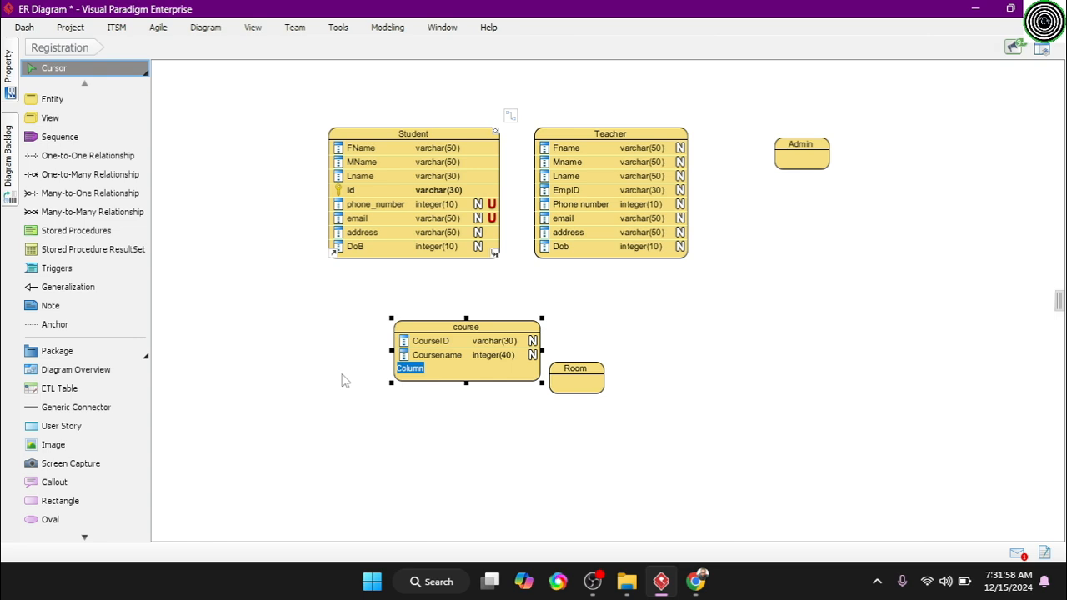
key(BackSpace)
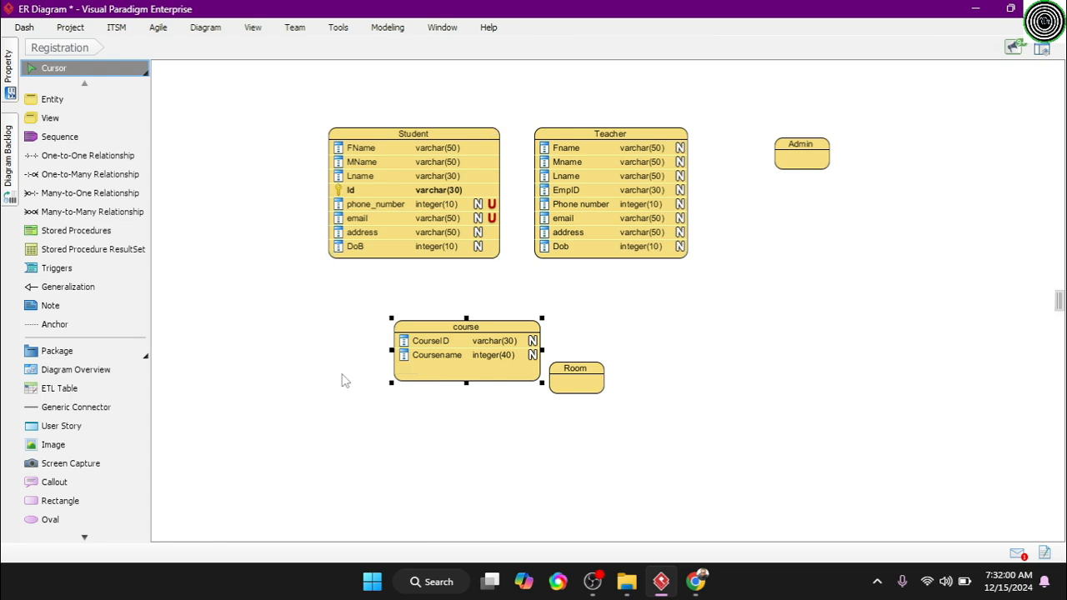
text(Crdt)
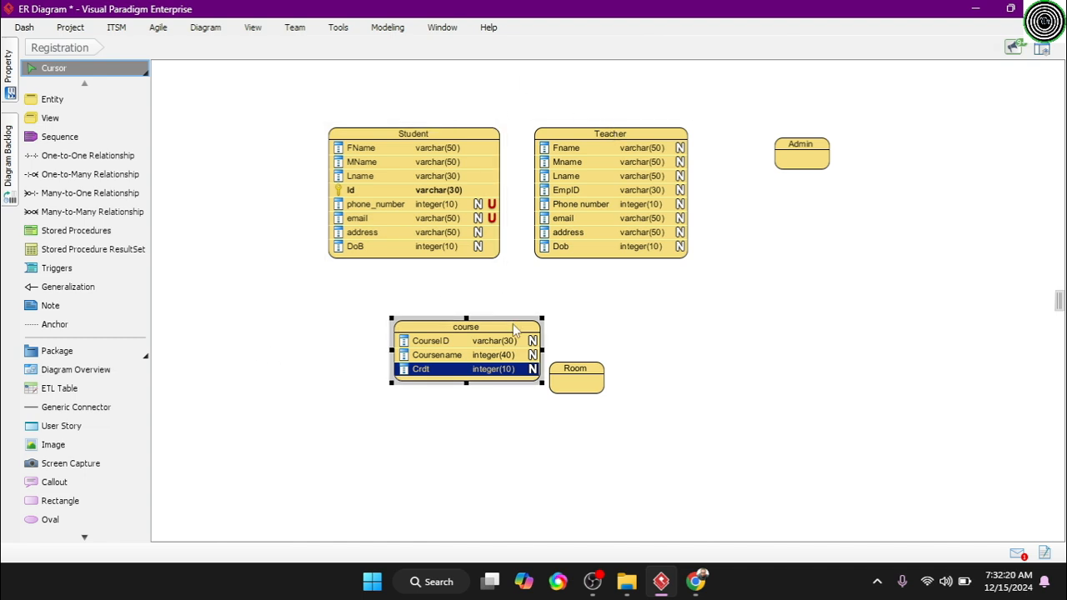
- Move the course entity beneath Student and the Room entity beneath Teacher, with their upper edges level
drag(514, 329, 462, 318)
click(583, 333)
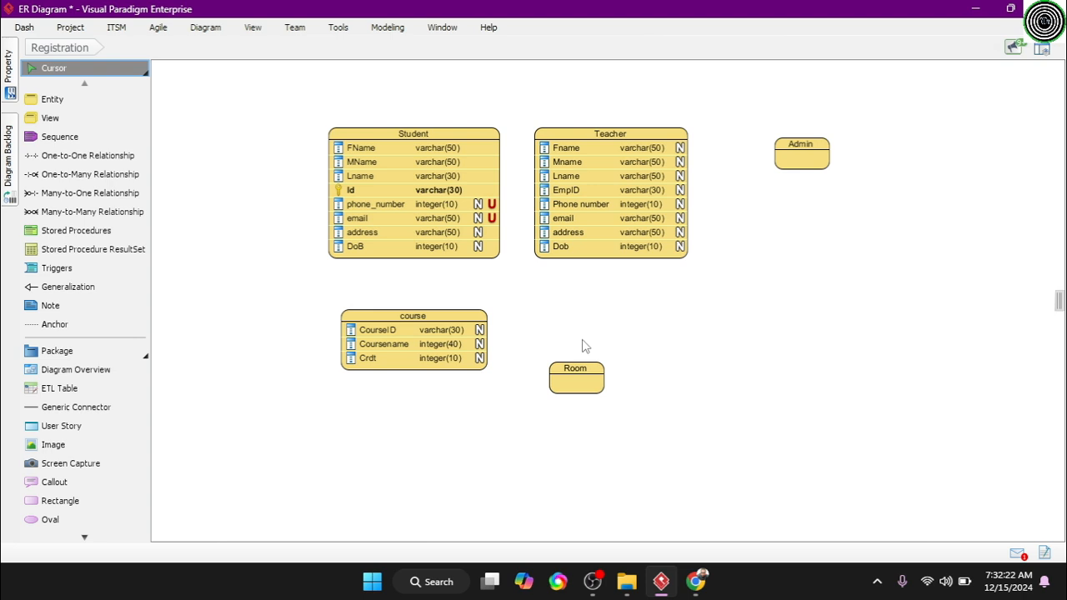
drag(577, 383, 596, 331)
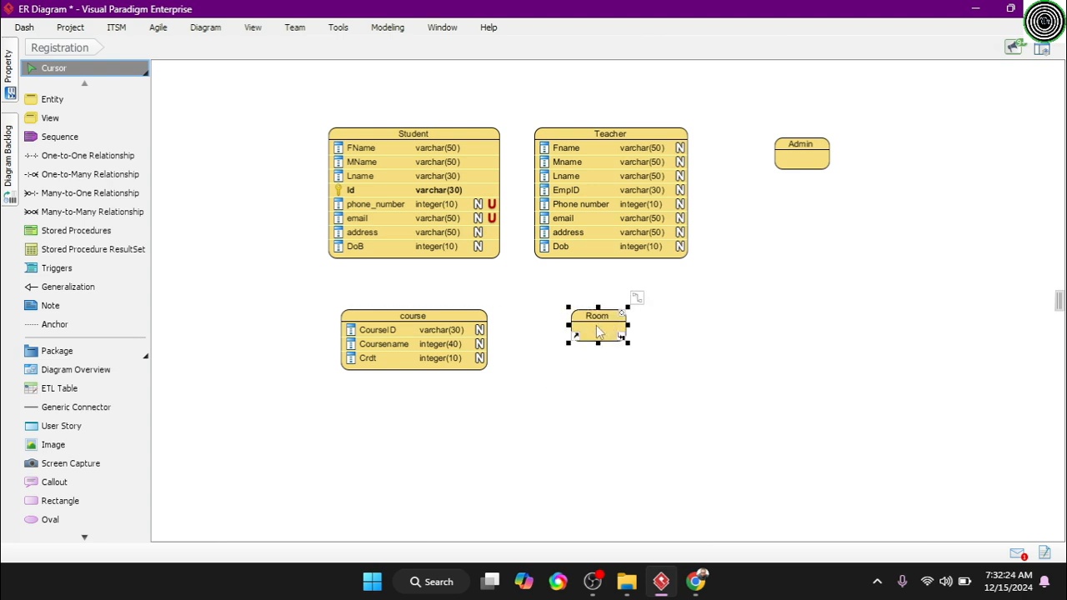
- Add the columns RoomNumber and Flour, both of type int, to the Room entity
right_click(597, 332)
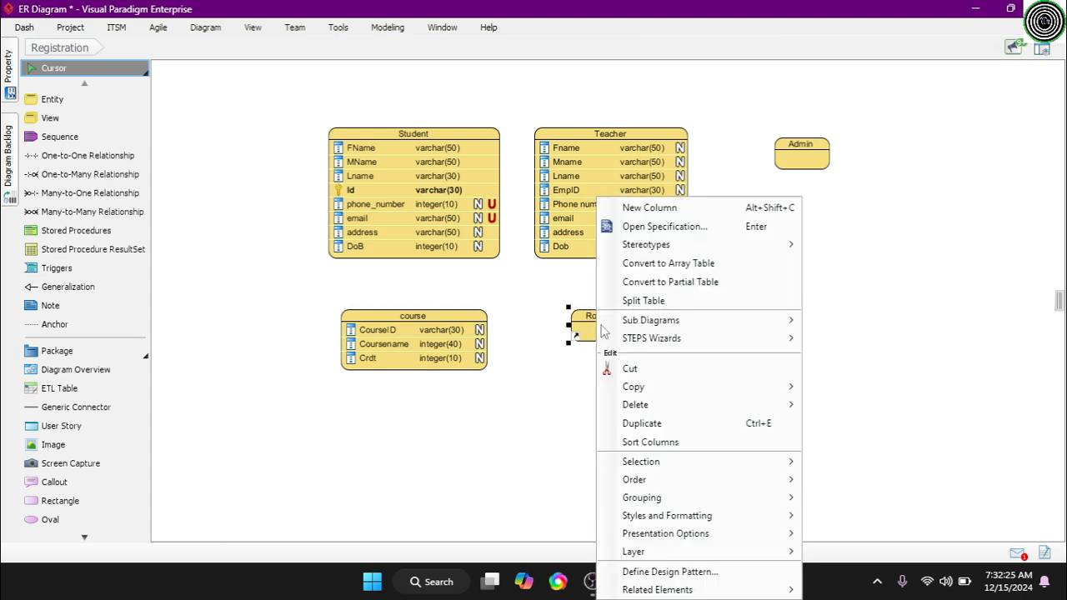
click(649, 208)
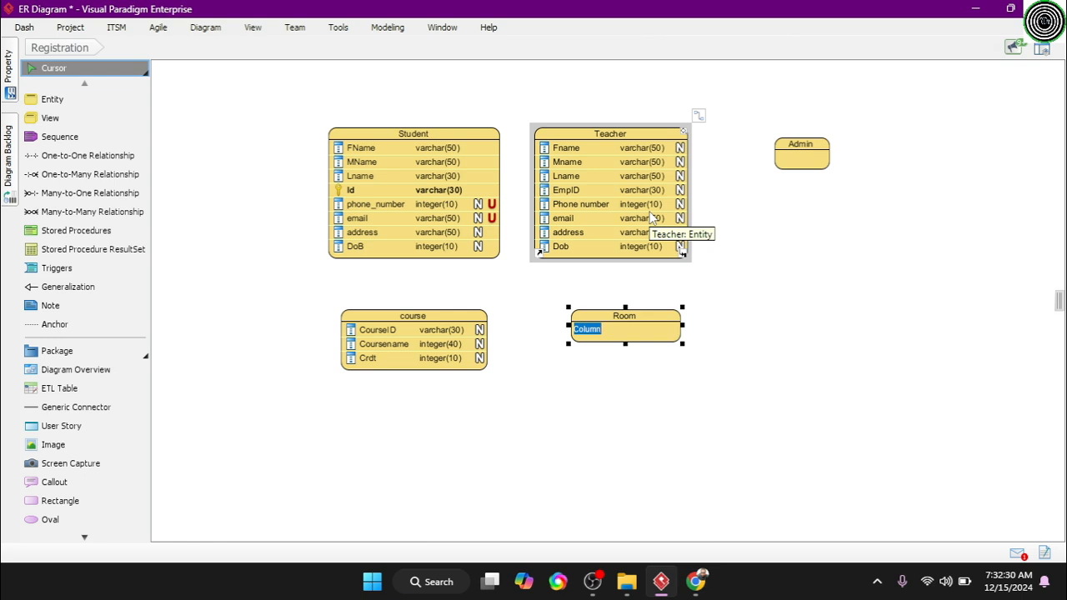
text(RoomNumber : v)
key(BackSpace)
text(int)
key(Return)
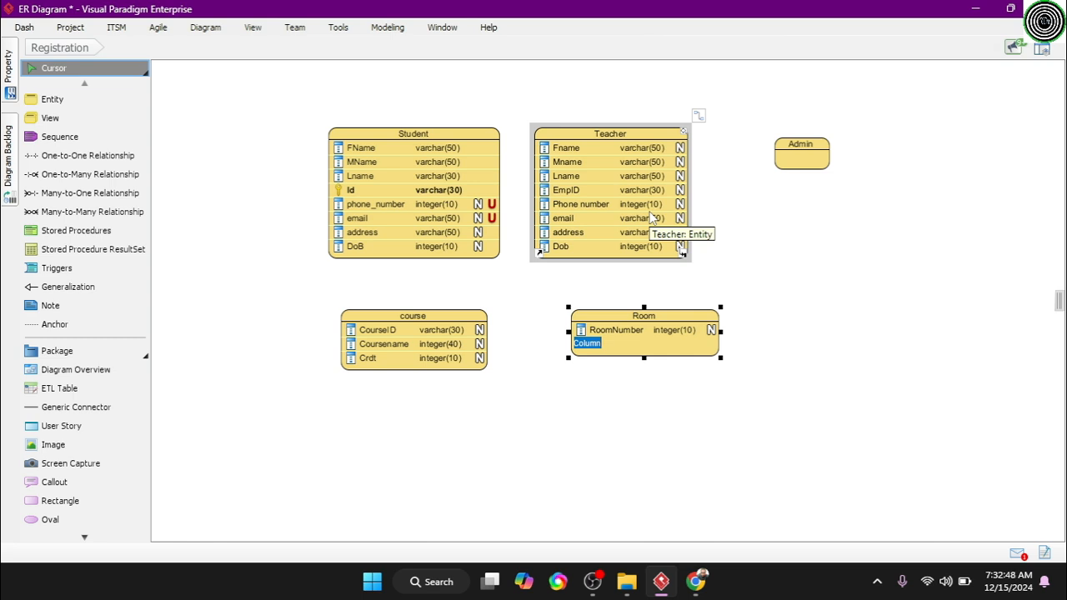
text(Flour : int)
key(Return)
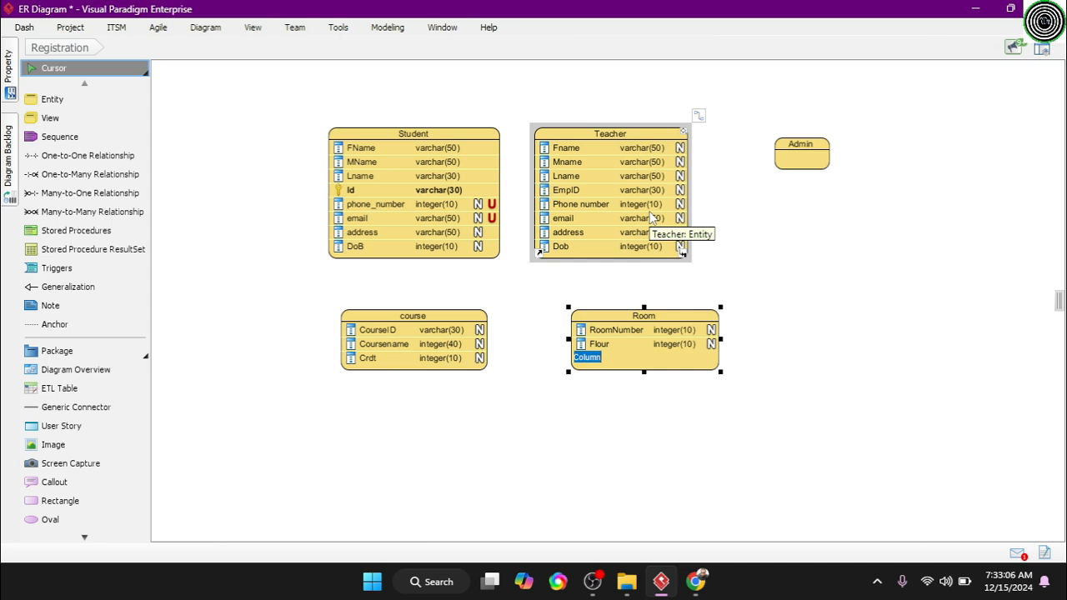
- Add a third column Build name of type varchar(30) to the Room entity
text(Build name :)
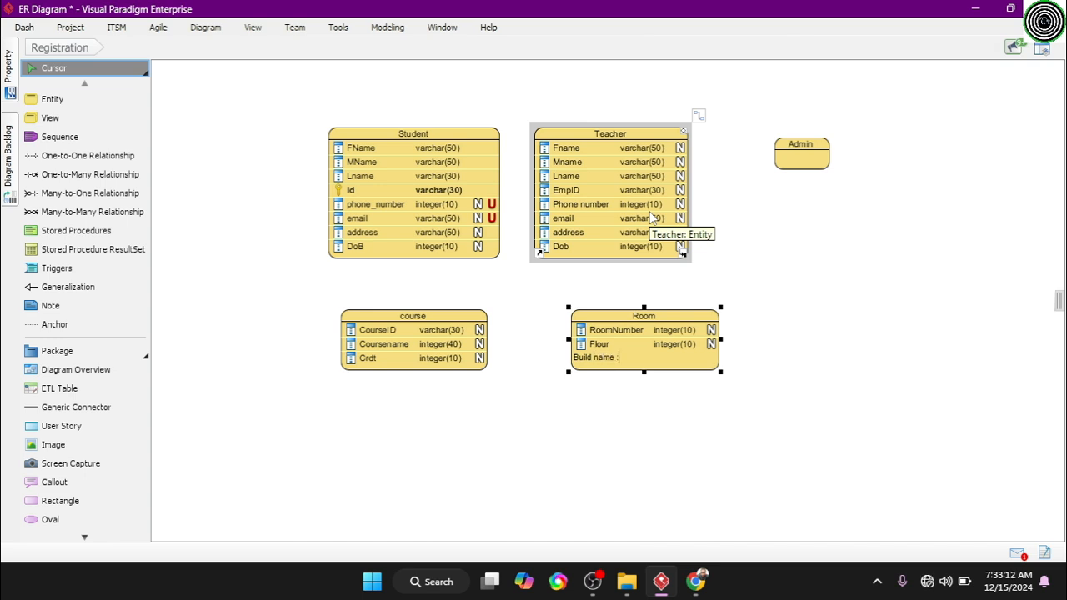
text( varchar(30))
click(679, 475)
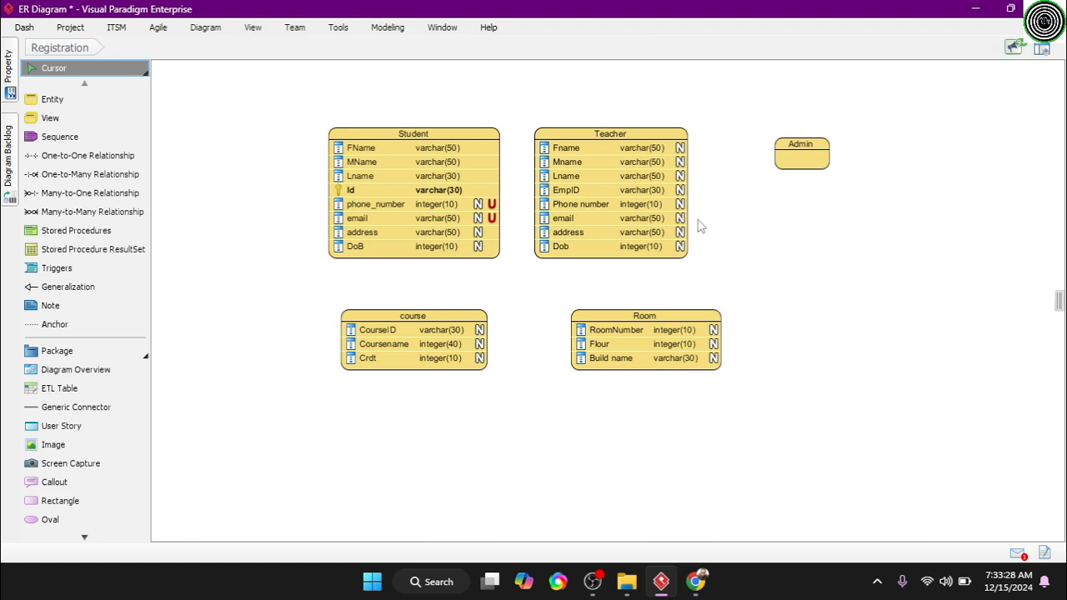
- Delete the empty Admin entity from both the diagram and the repository
click(817, 158)
drag(817, 148, 798, 193)
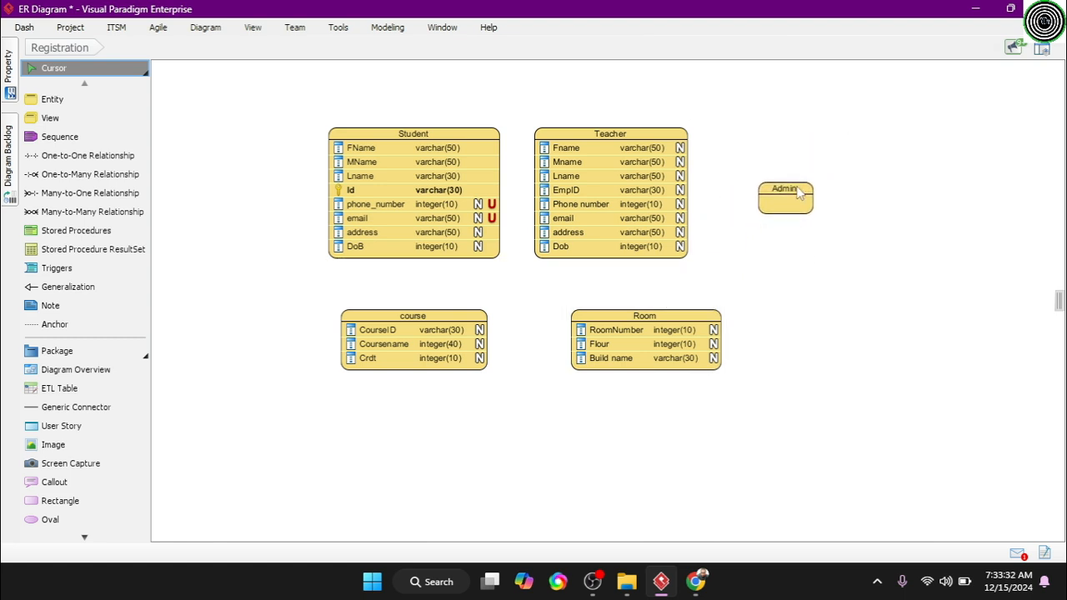
click(799, 194)
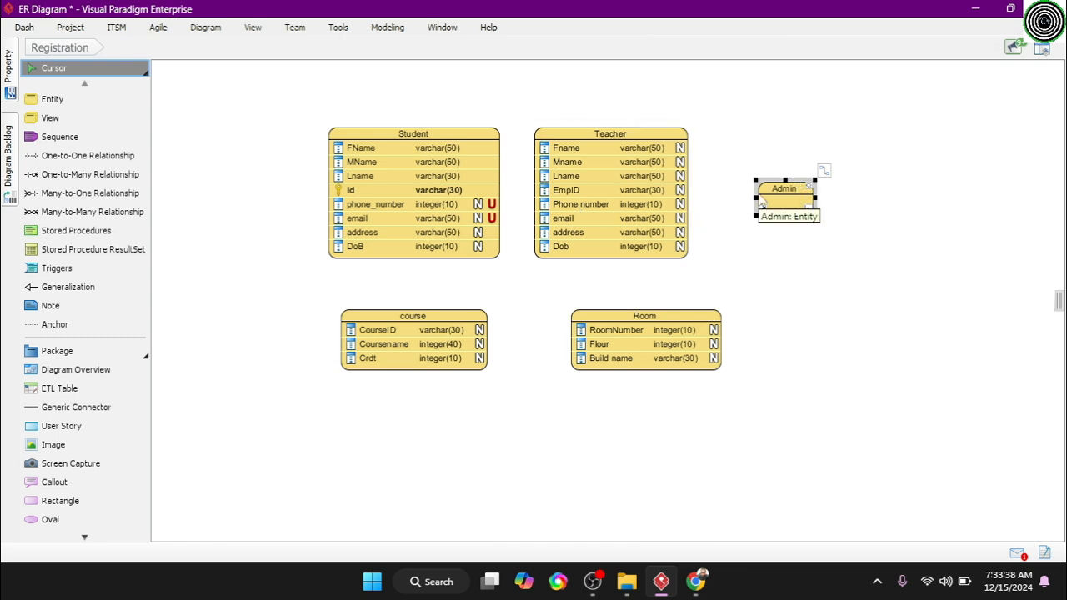
right_click(774, 192)
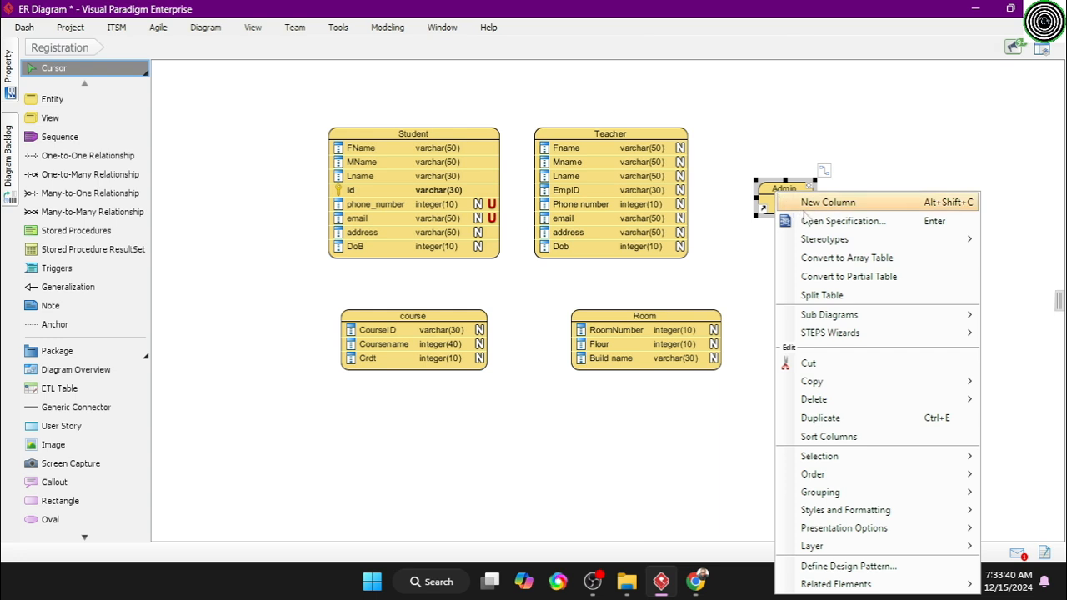
mouse_move(842, 401)
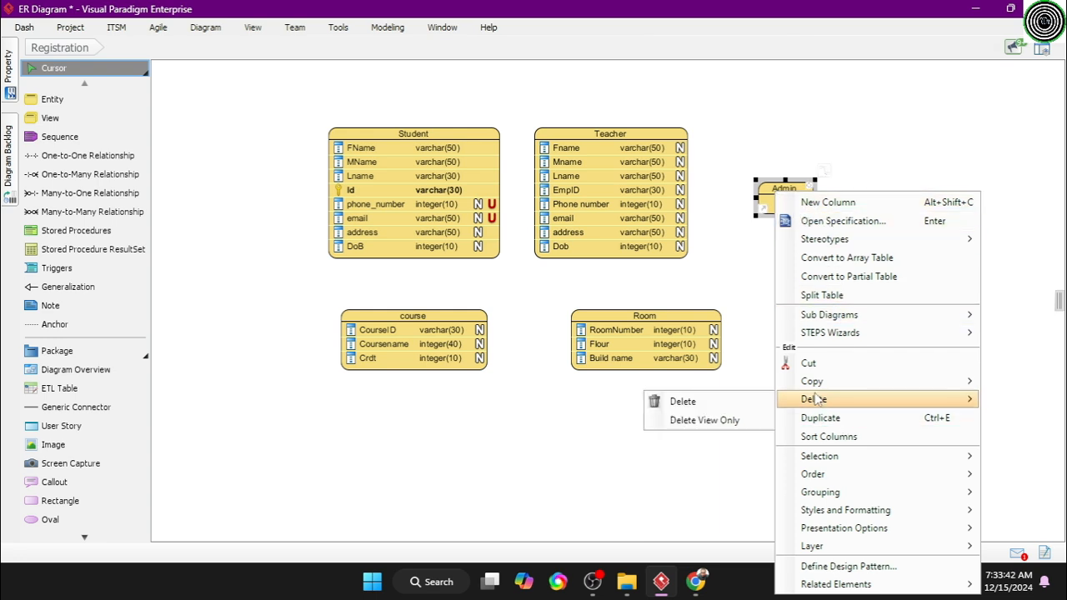
click(704, 404)
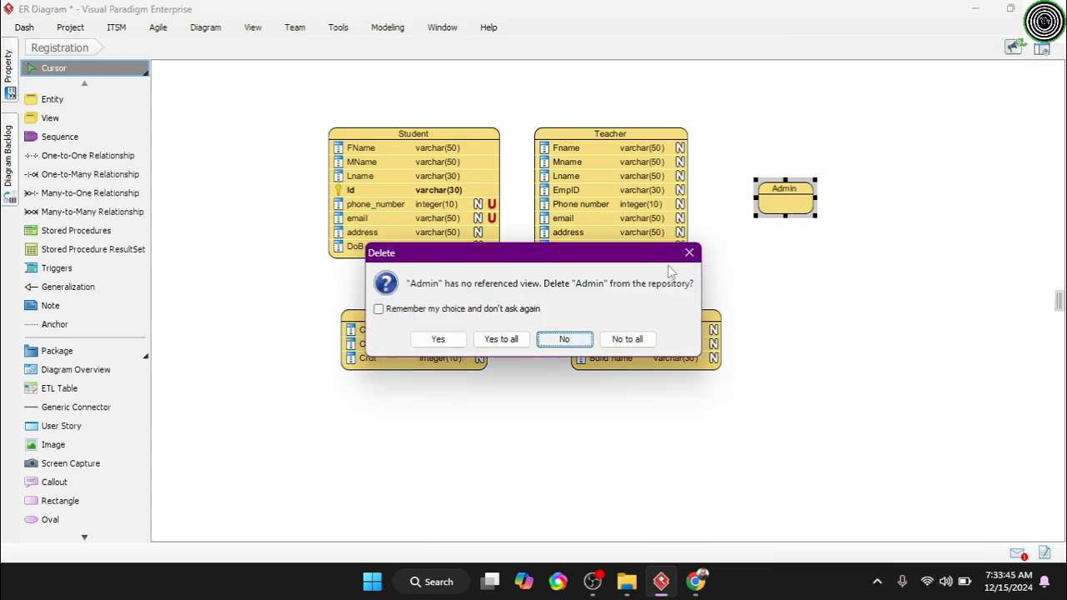
click(491, 344)
- Add a column Role with the default type to the Teacher entity
click(569, 254)
right_click(569, 254)
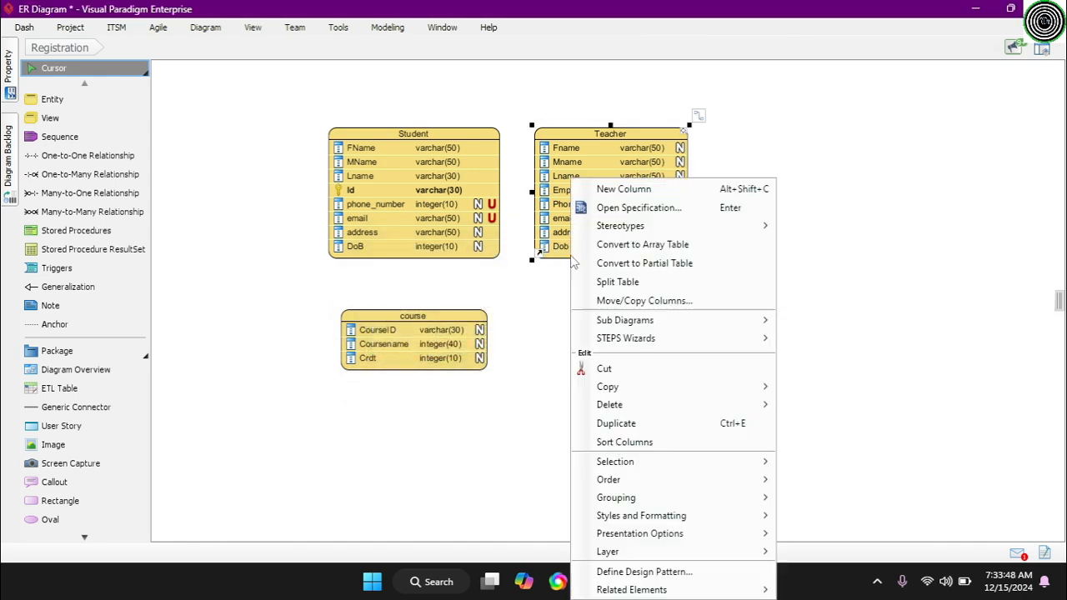
click(621, 190)
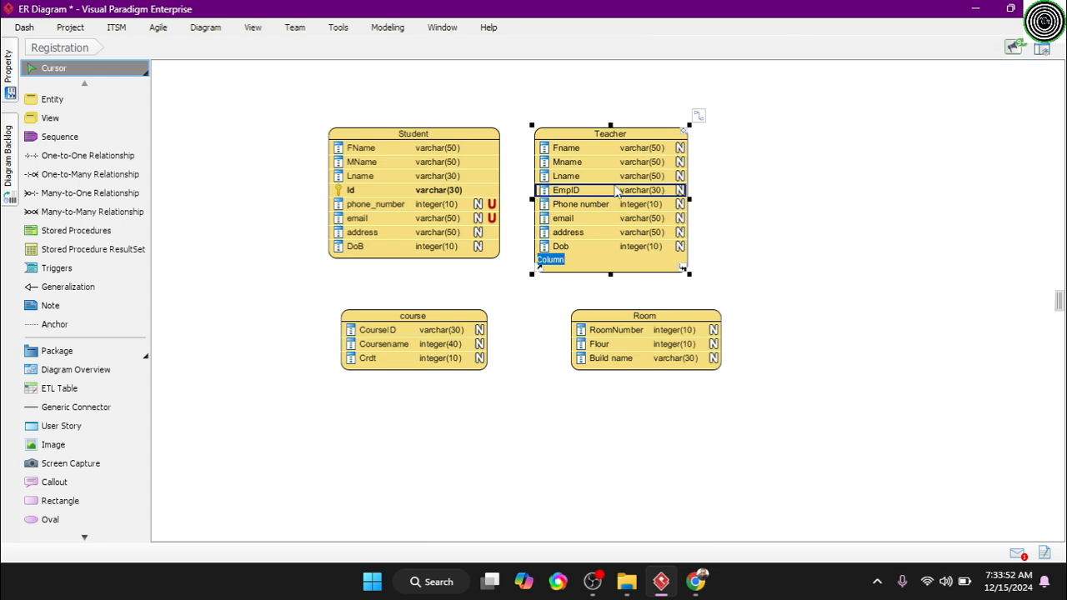
text(Role)
click(538, 307)
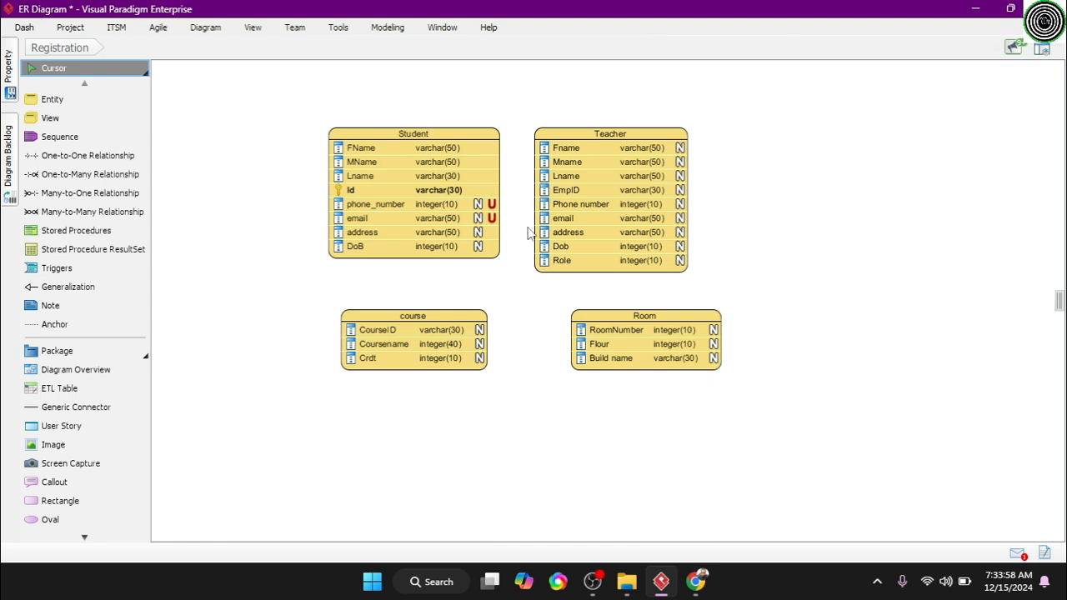
- Move the Teacher and Room entities farther away from Student and course, and align course's left edge with Student's
click(612, 134)
drag(633, 131, 768, 147)
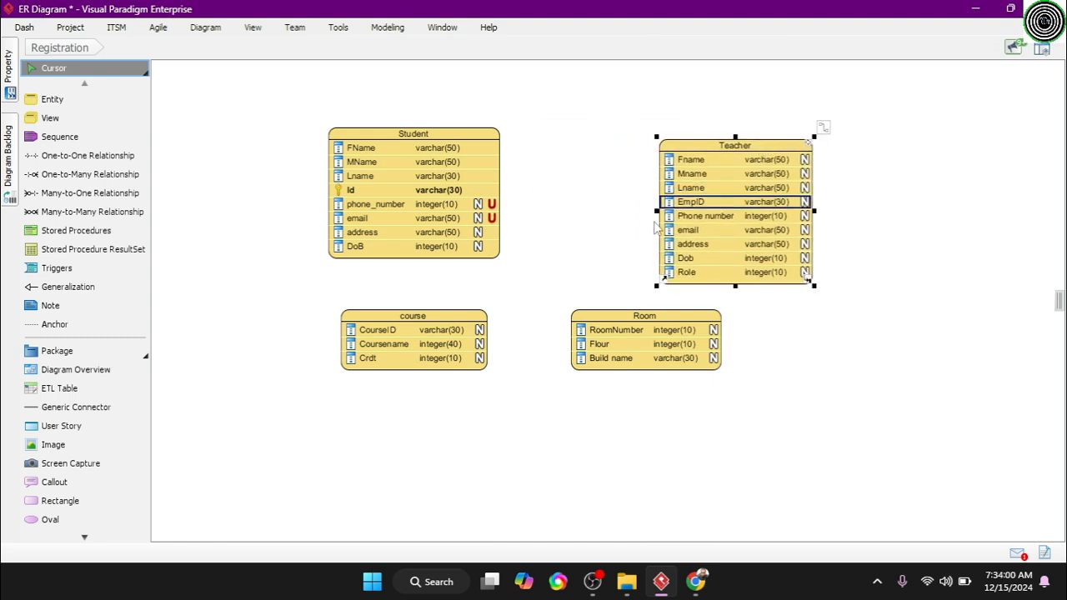
drag(679, 323, 755, 333)
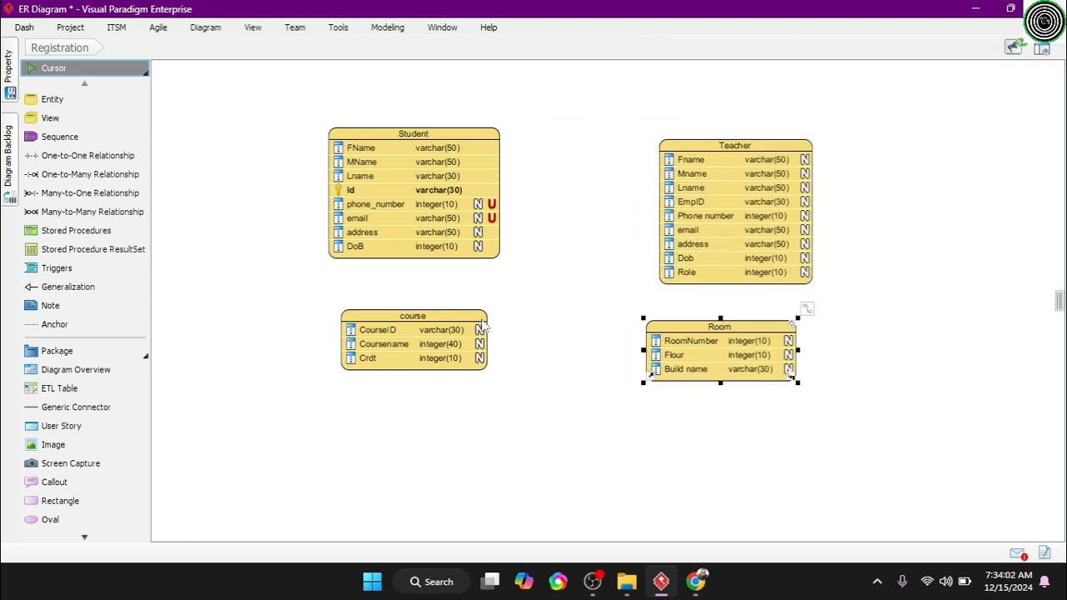
drag(472, 321, 444, 317)
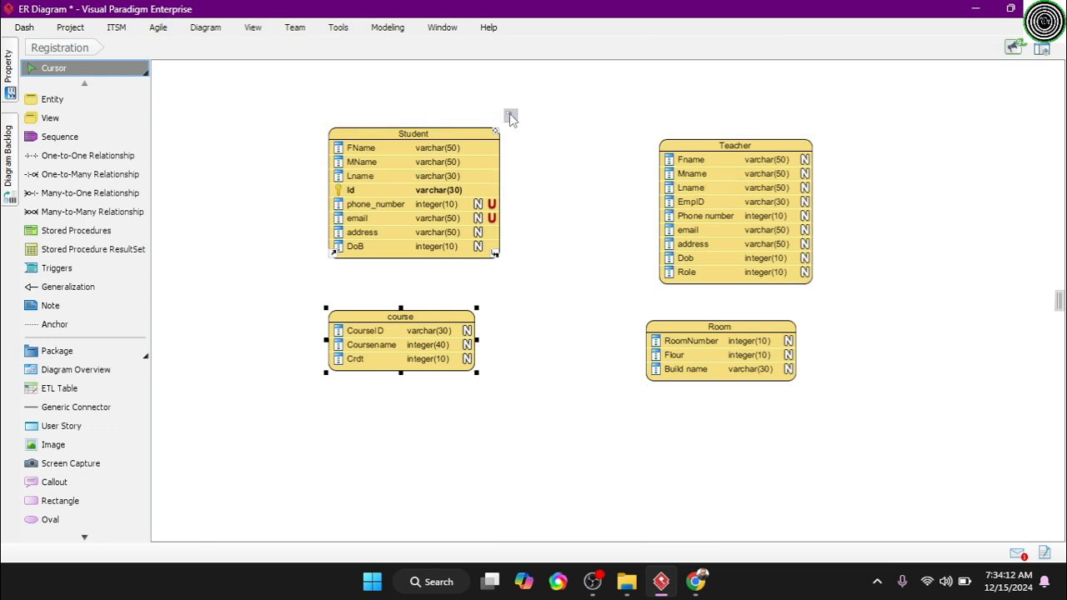
- Create a one-to-many relationship from the Teacher entity to the existing Student entity
click(690, 139)
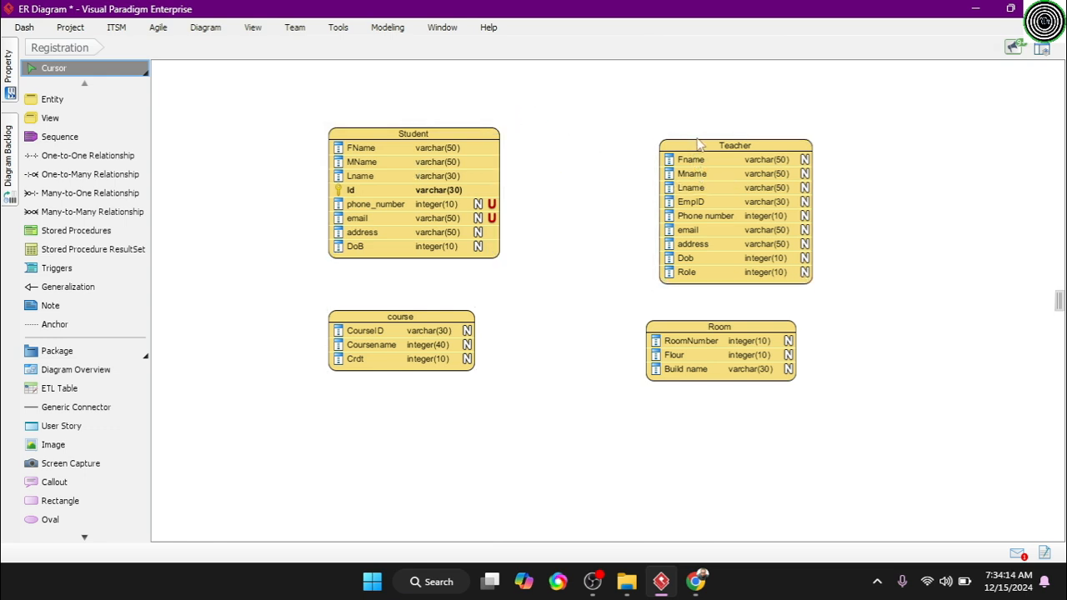
click(803, 145)
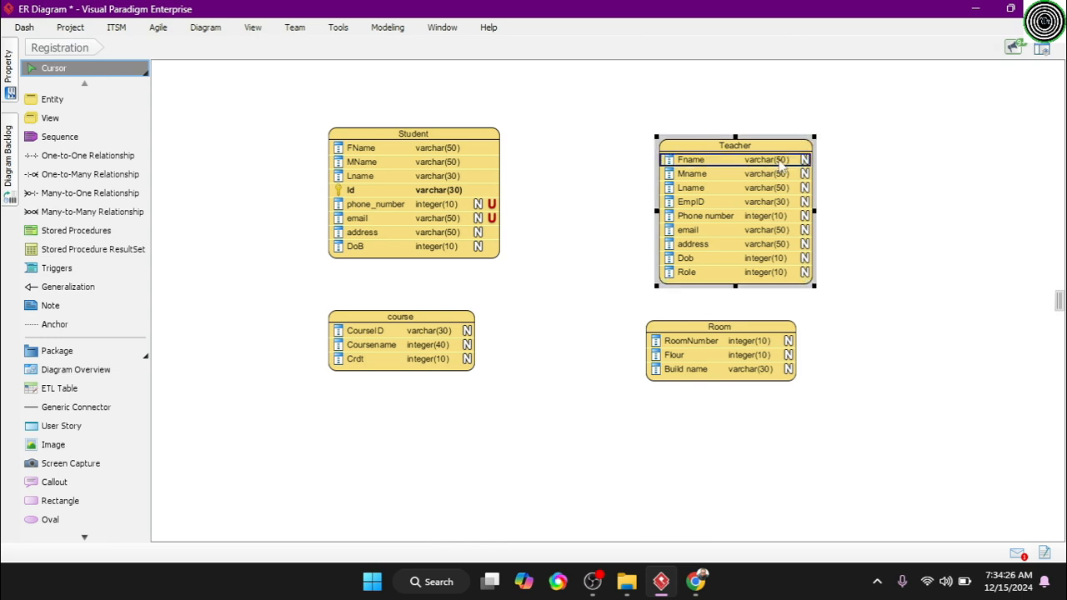
mouse_move(820, 130)
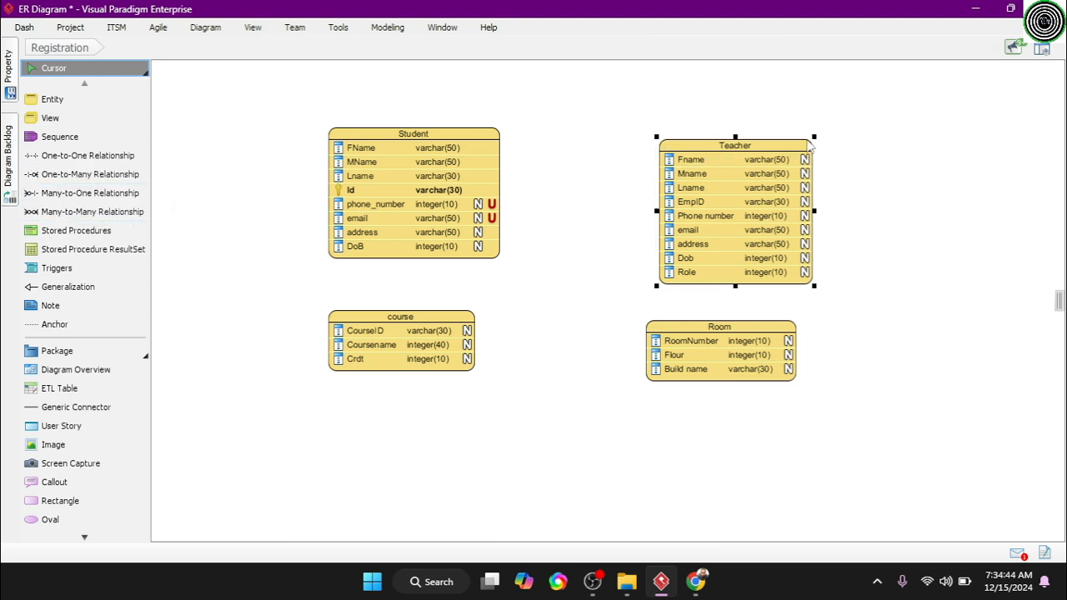
click(807, 141)
click(794, 145)
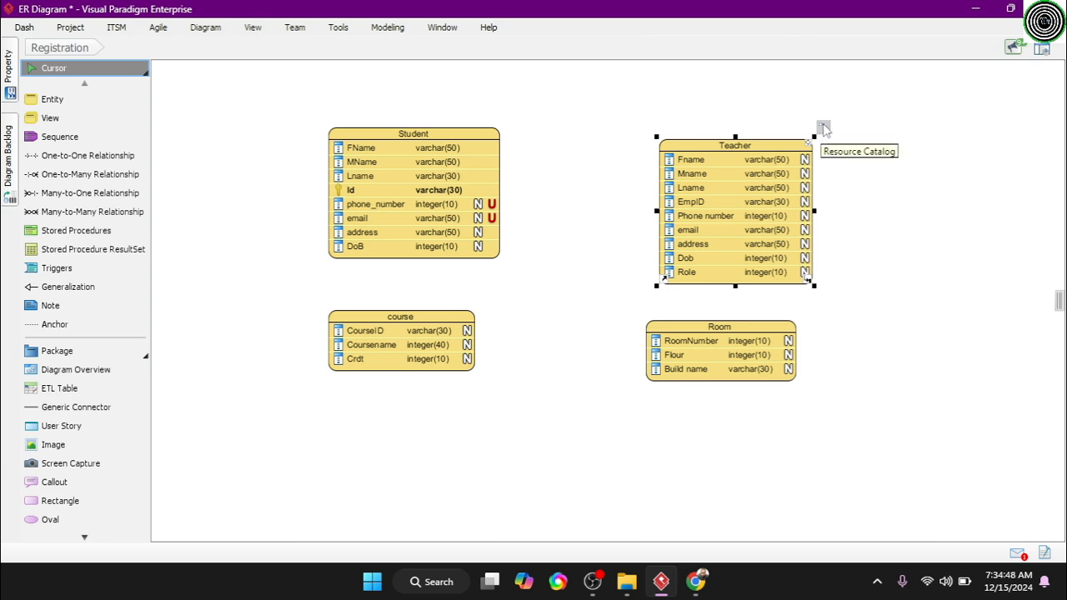
click(824, 127)
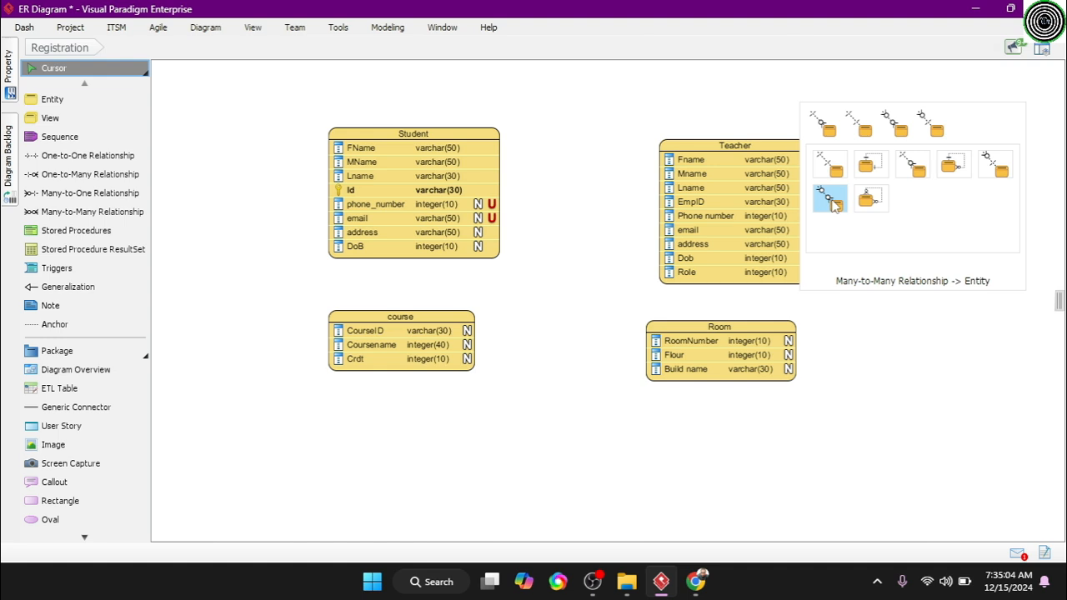
click(908, 163)
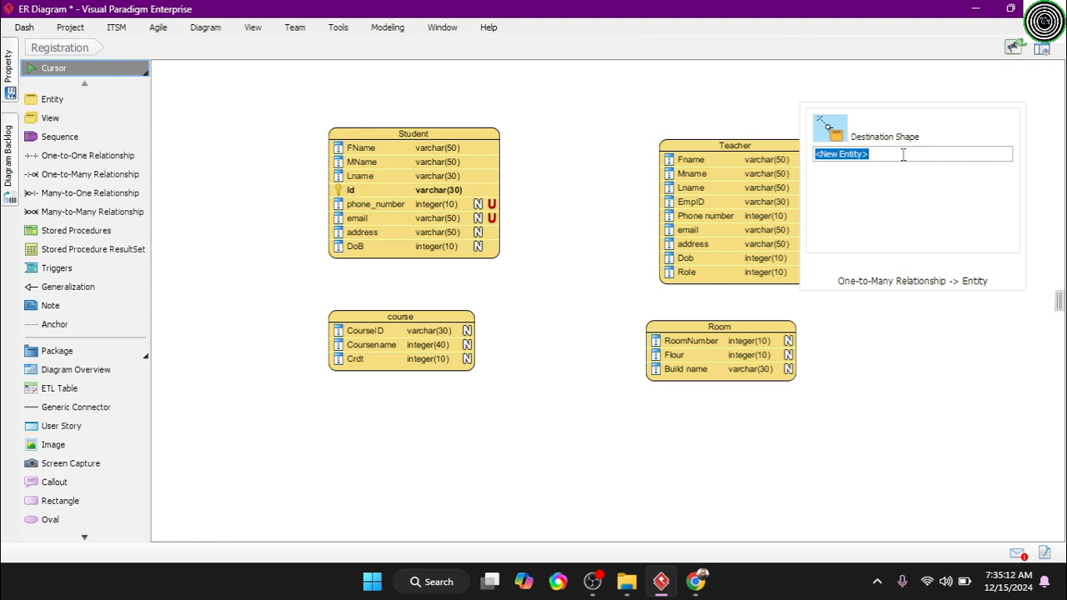
text(Student)
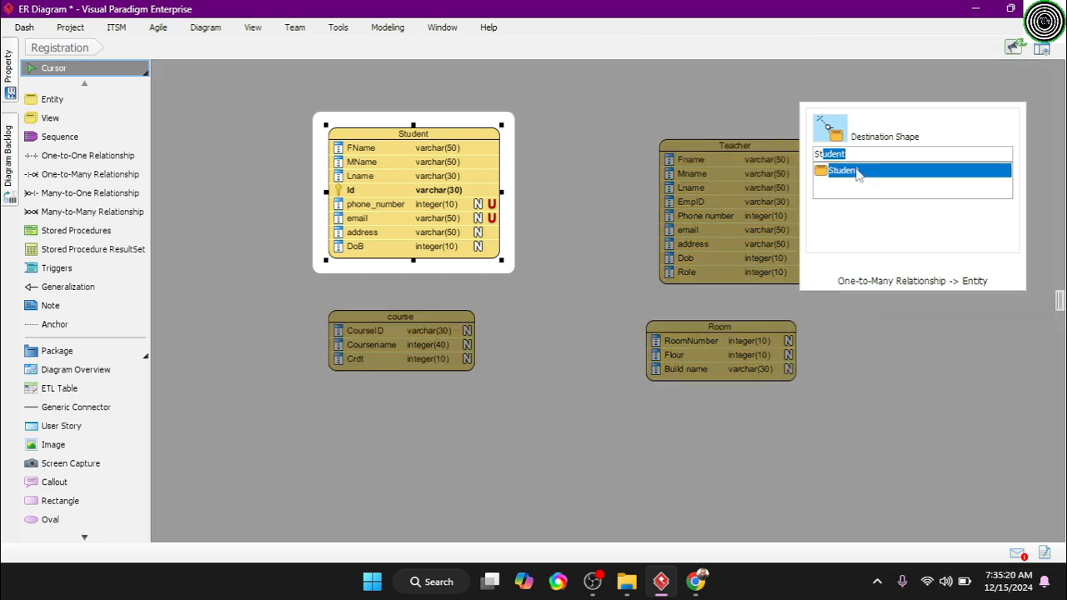
click(858, 174)
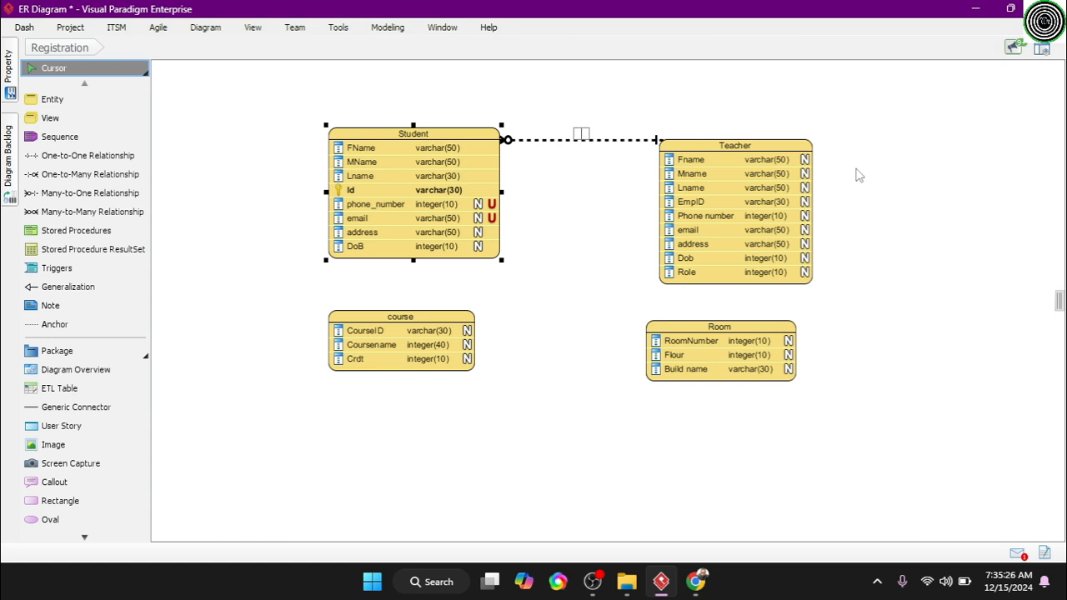
- Name the relationship between Teacher and Student "teach"
text(te)
key(BackSpace)
key(BackSpace)
text(teach)
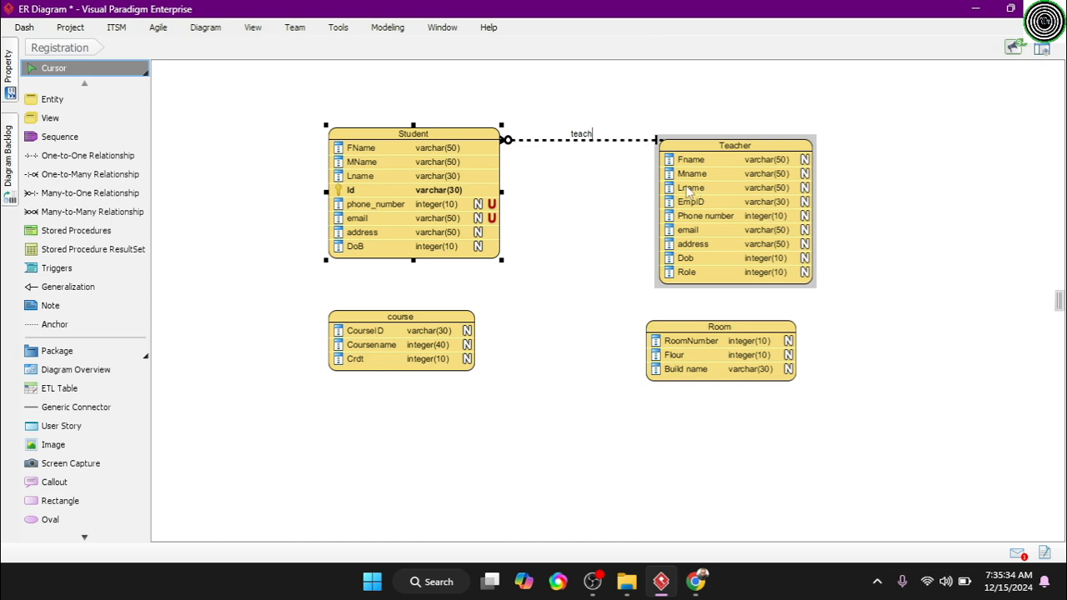
click(637, 182)
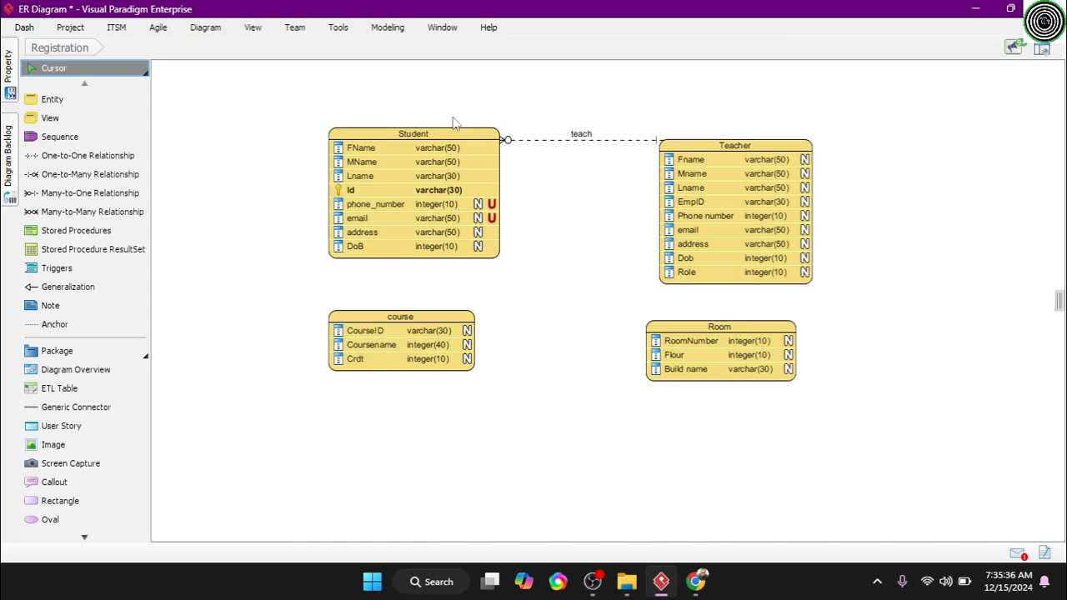
- Include the EmpID column in the Teacher entity's primary key
click(468, 148)
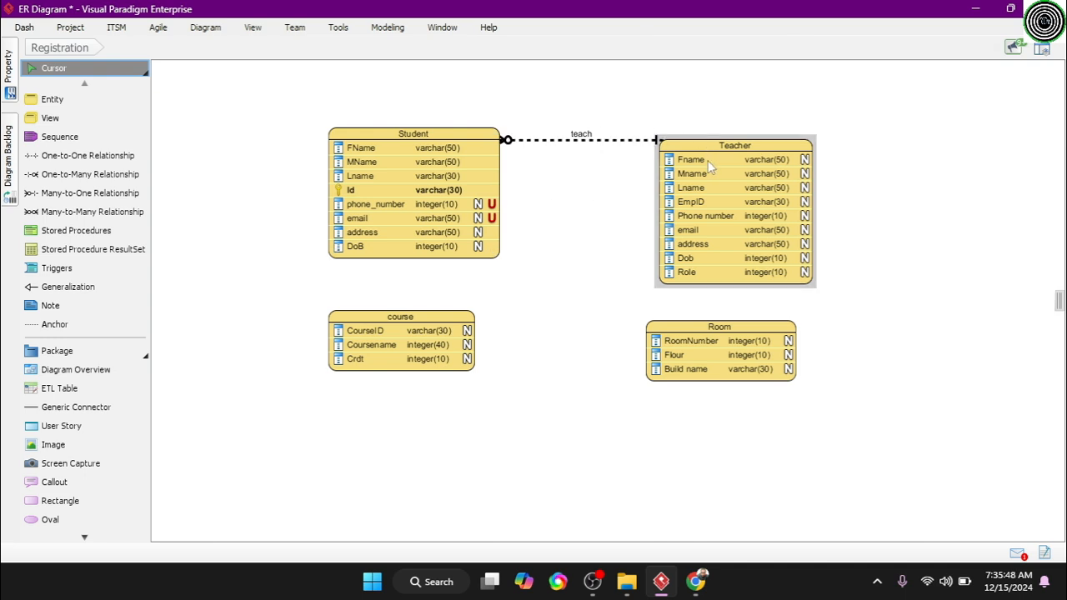
click(693, 204)
right_click(694, 205)
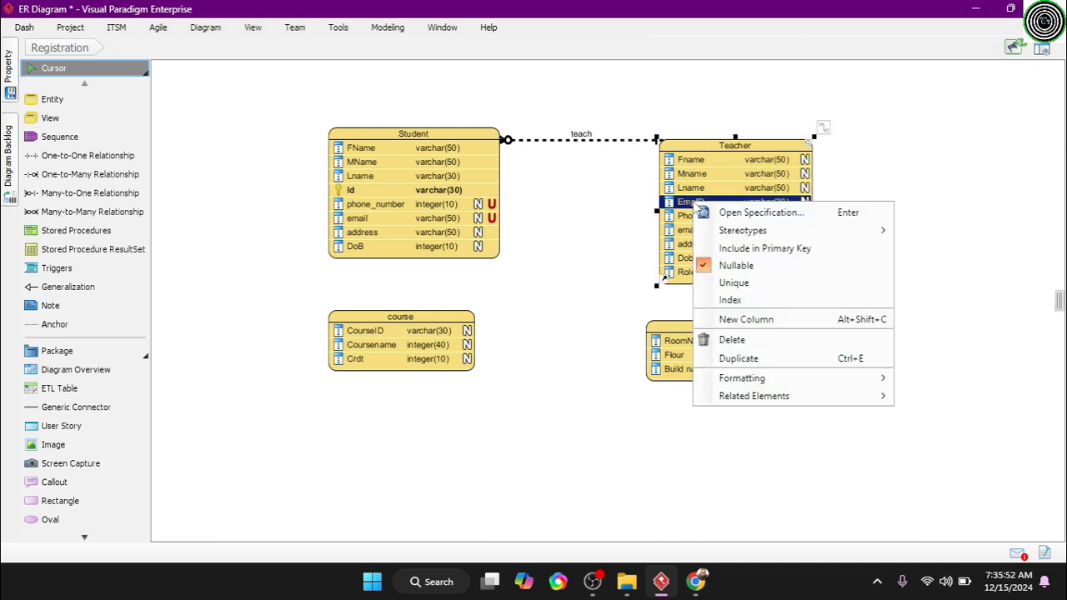
click(727, 248)
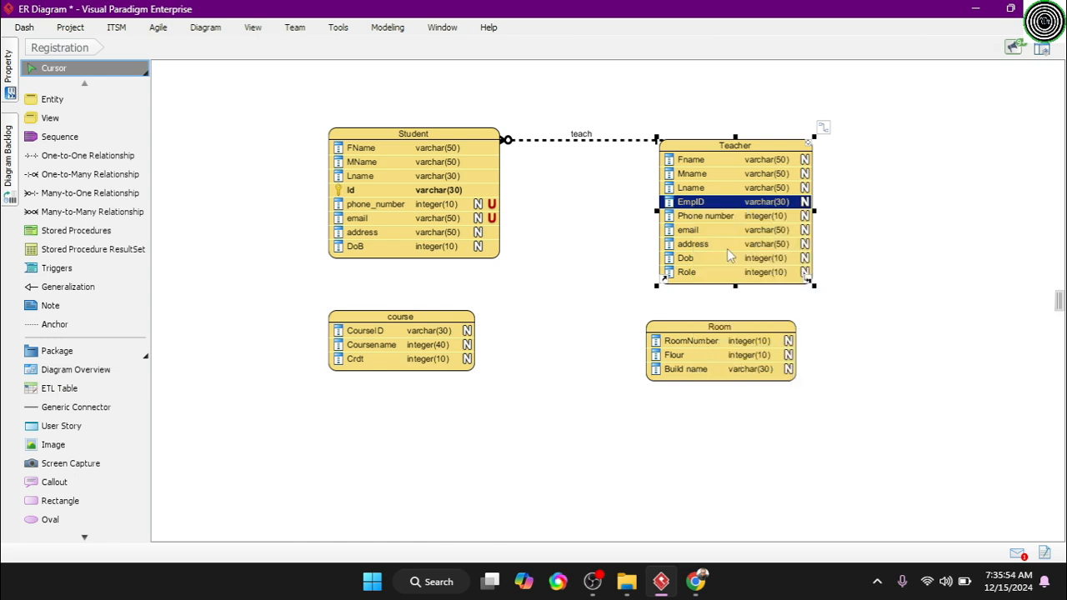
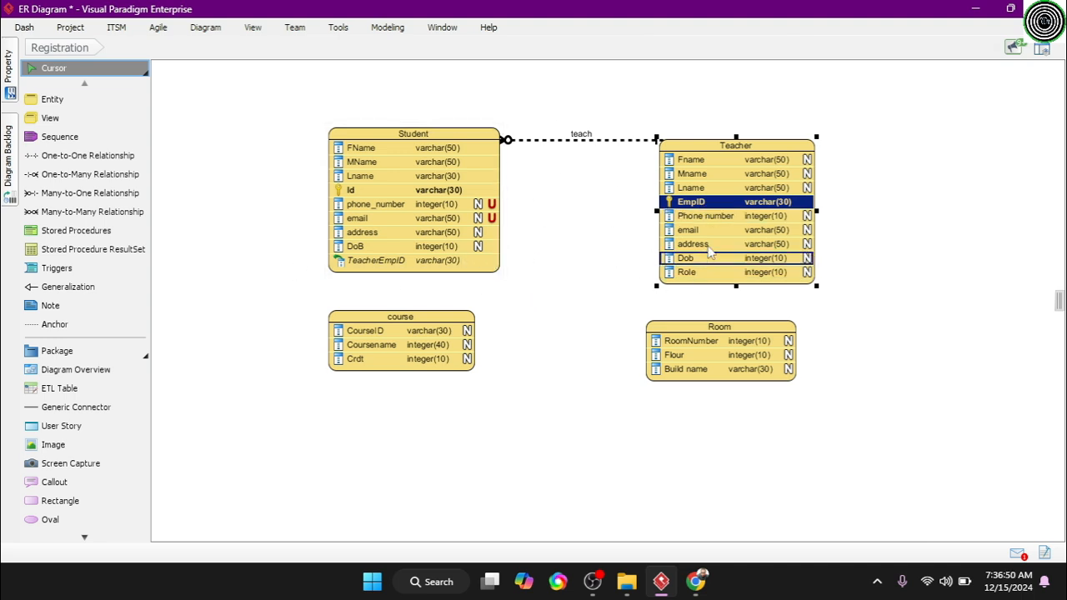
- Make the Phone number and email columns of the Teacher entity unique
click(707, 216)
right_click(707, 217)
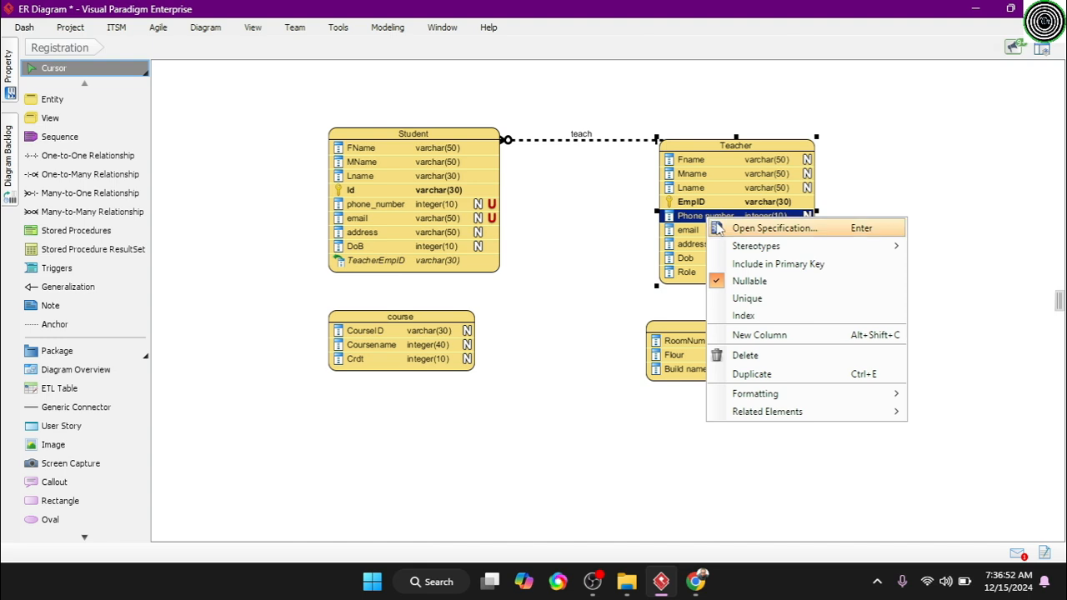
click(746, 299)
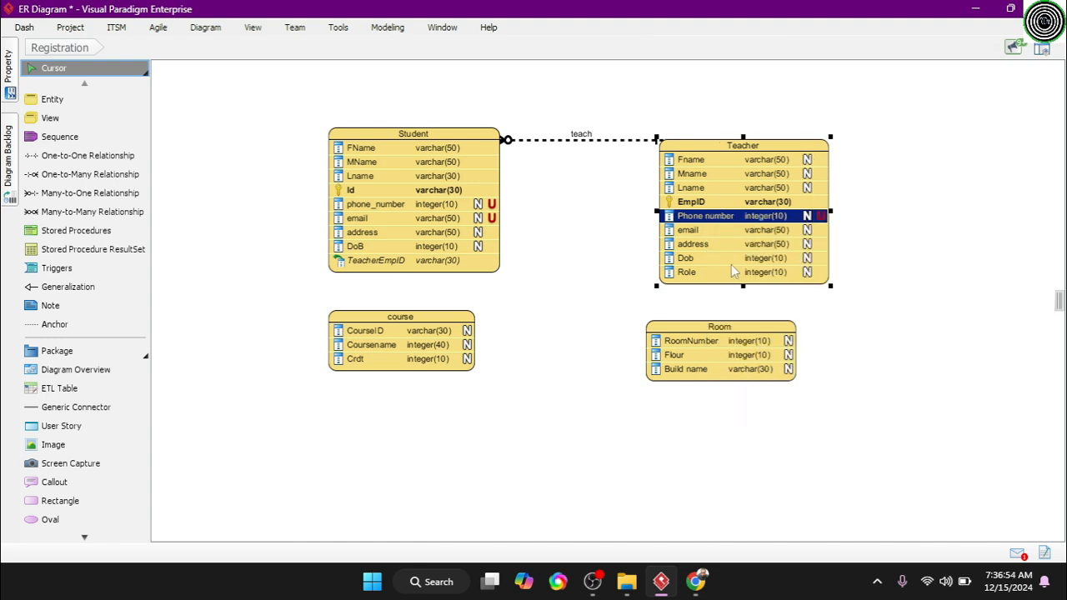
click(696, 230)
right_click(696, 230)
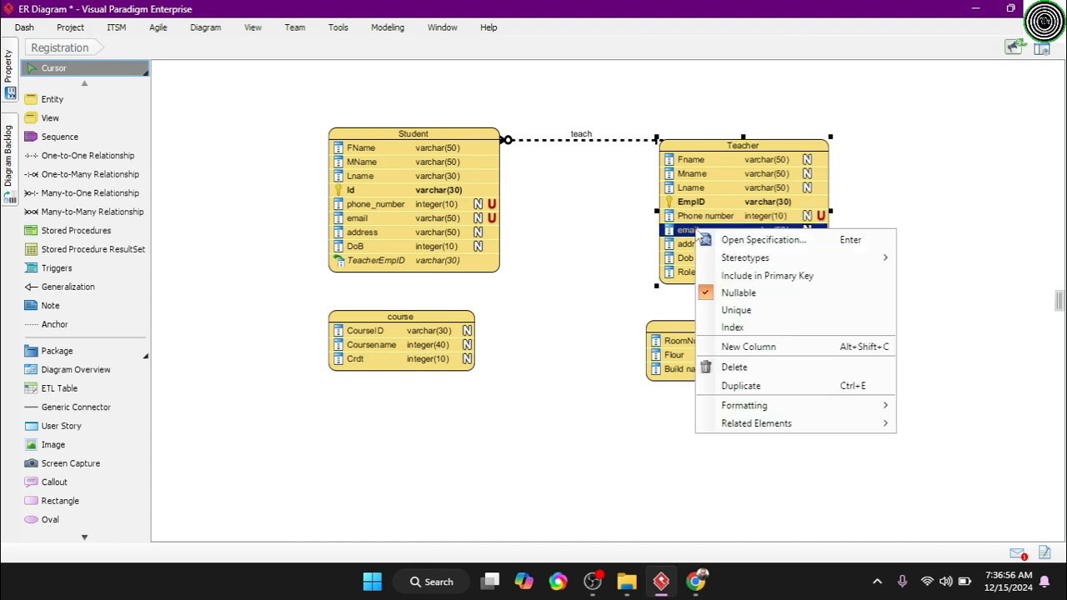
click(731, 309)
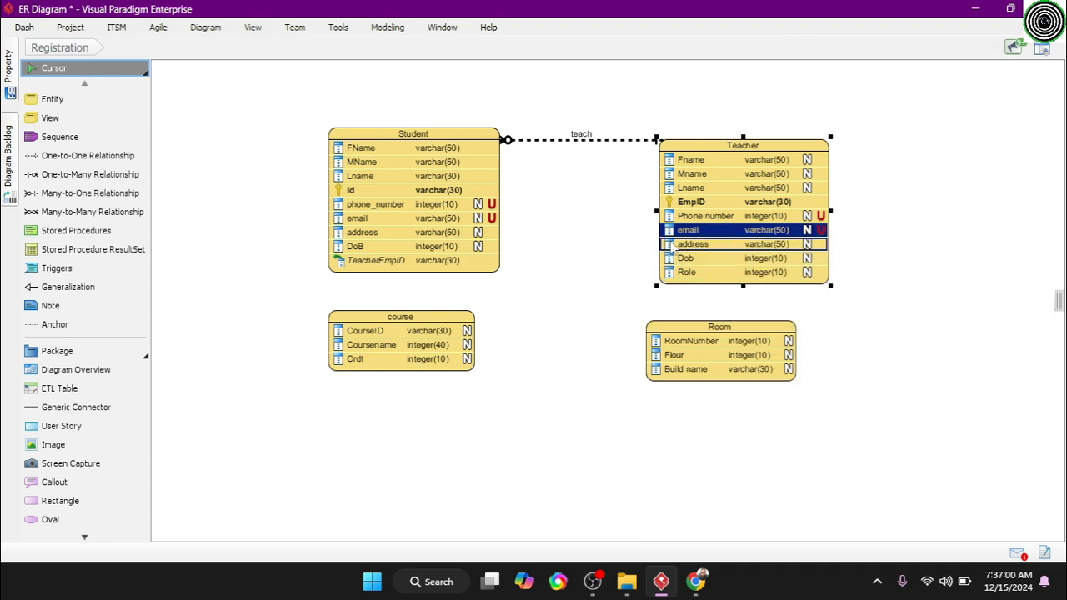
click(648, 265)
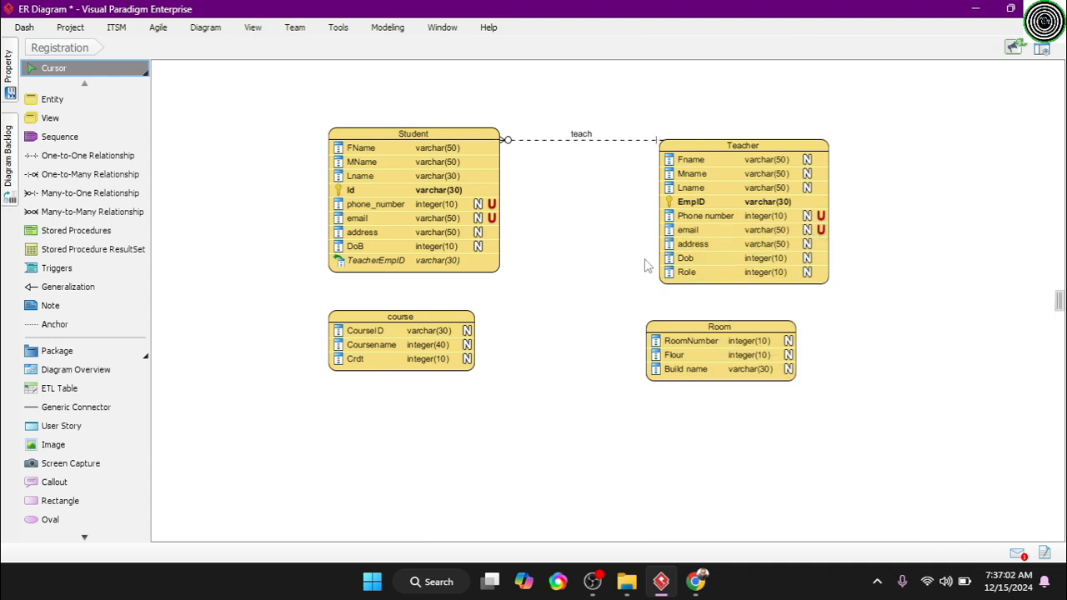
- Include the RoomNumber column in the Room entity's primary key
click(683, 342)
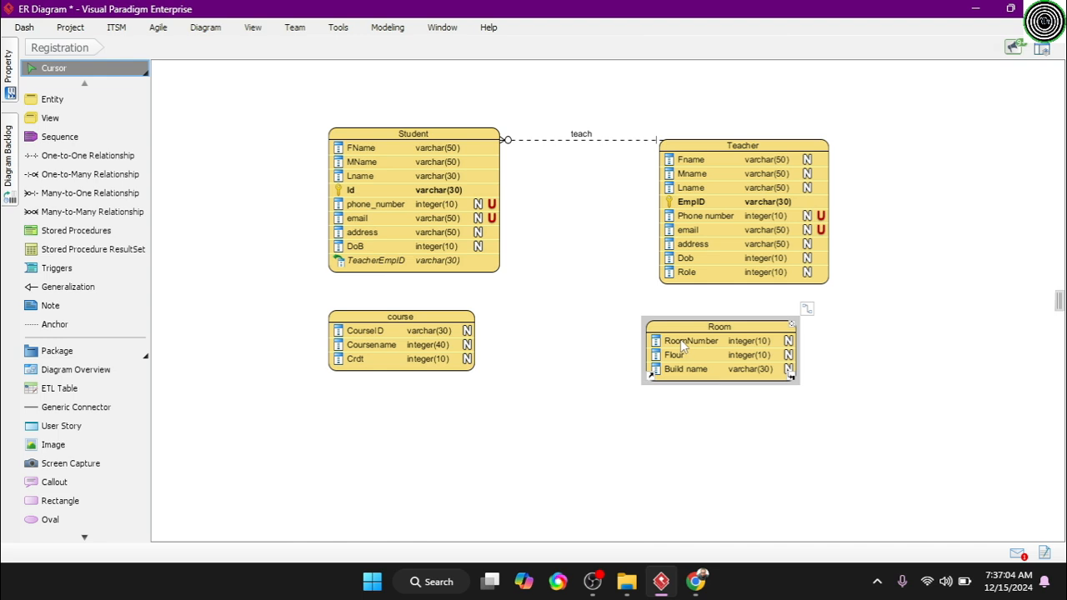
click(680, 341)
right_click(681, 344)
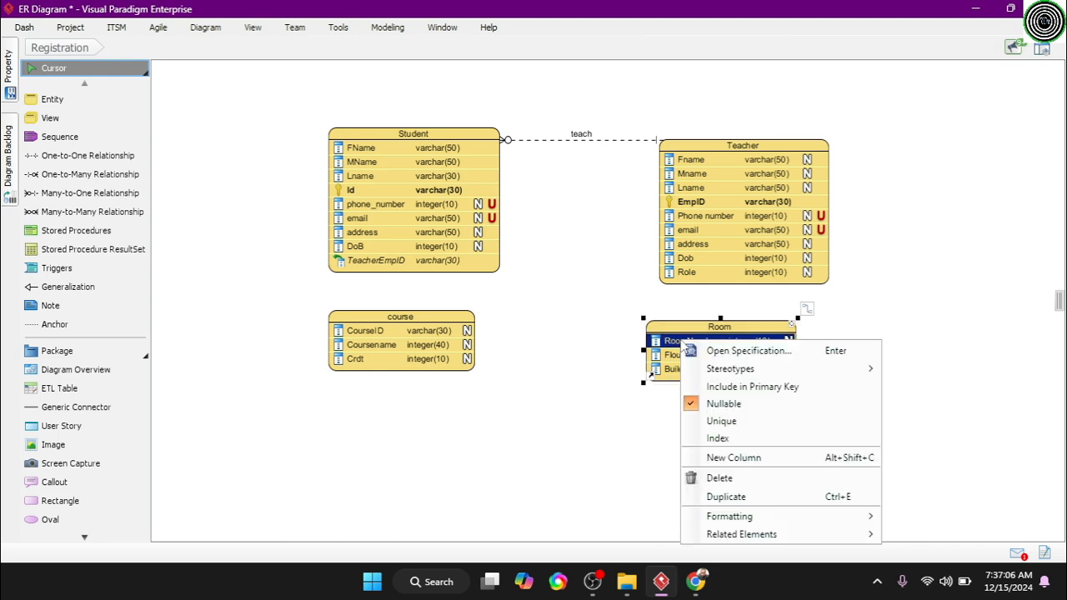
click(709, 388)
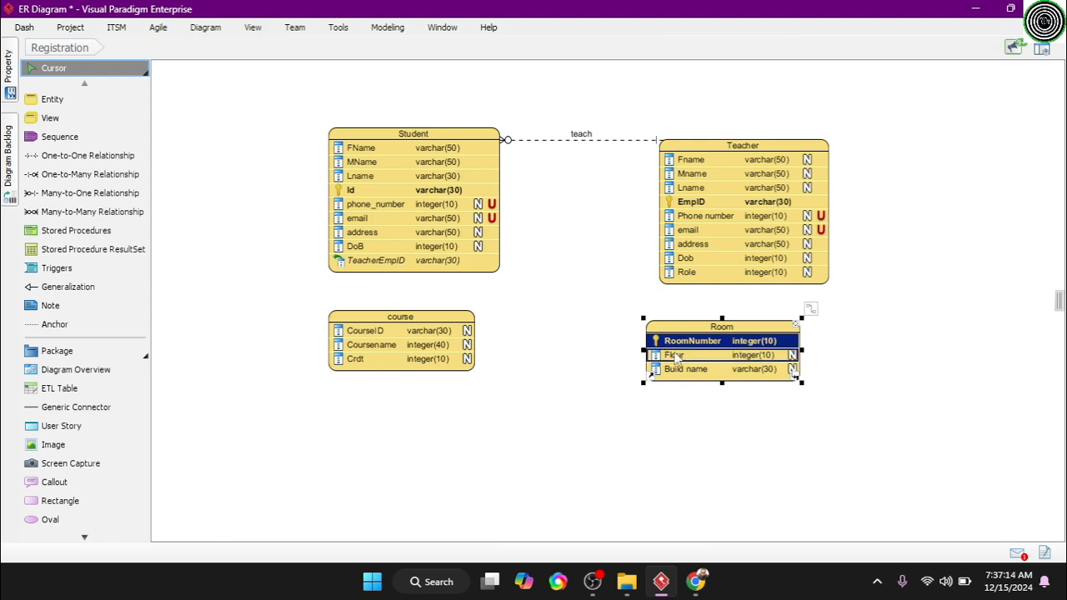
- Include the CourseID column in the course entity's primary key
click(379, 332)
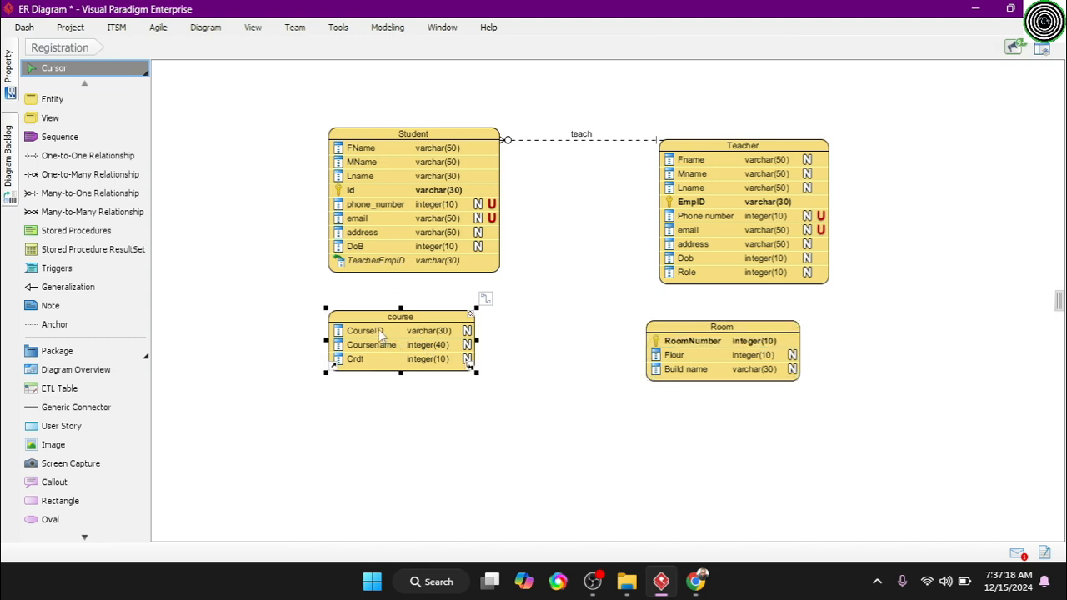
right_click(380, 333)
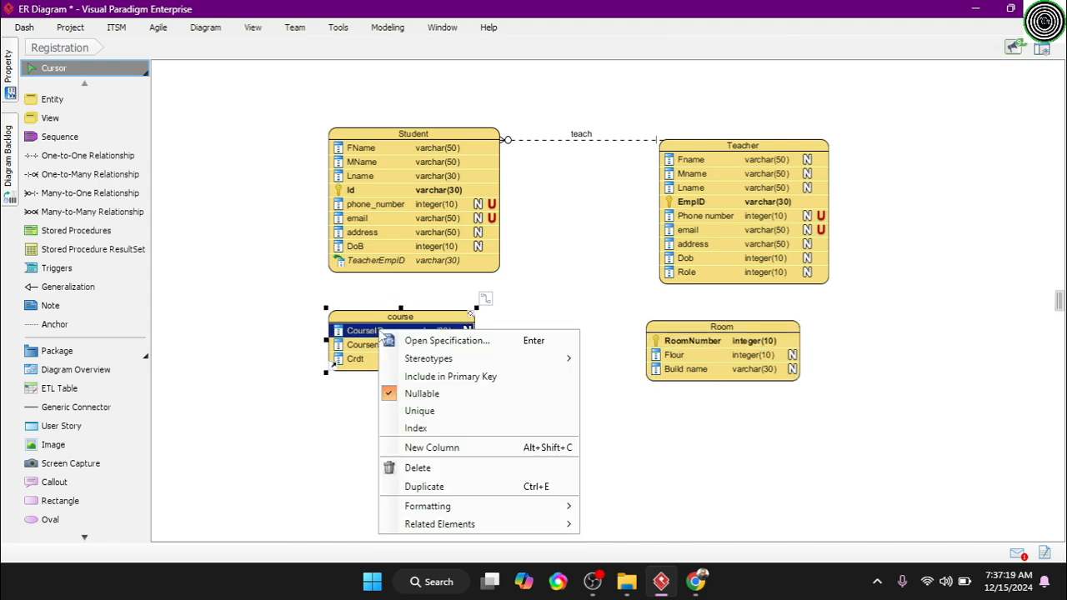
click(425, 377)
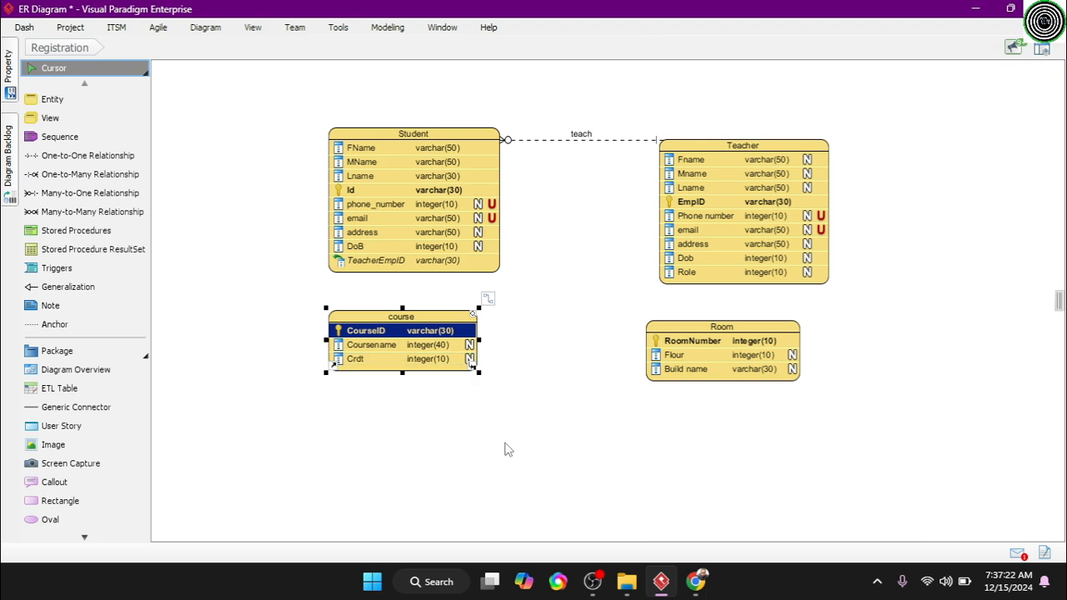
click(510, 398)
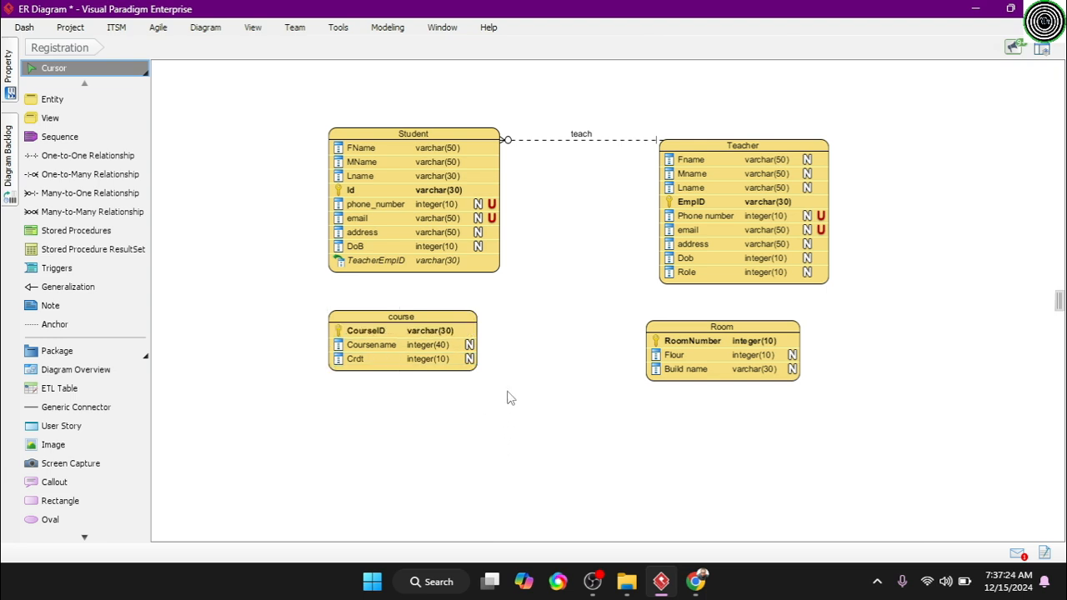
click(387, 346)
click(693, 345)
click(547, 307)
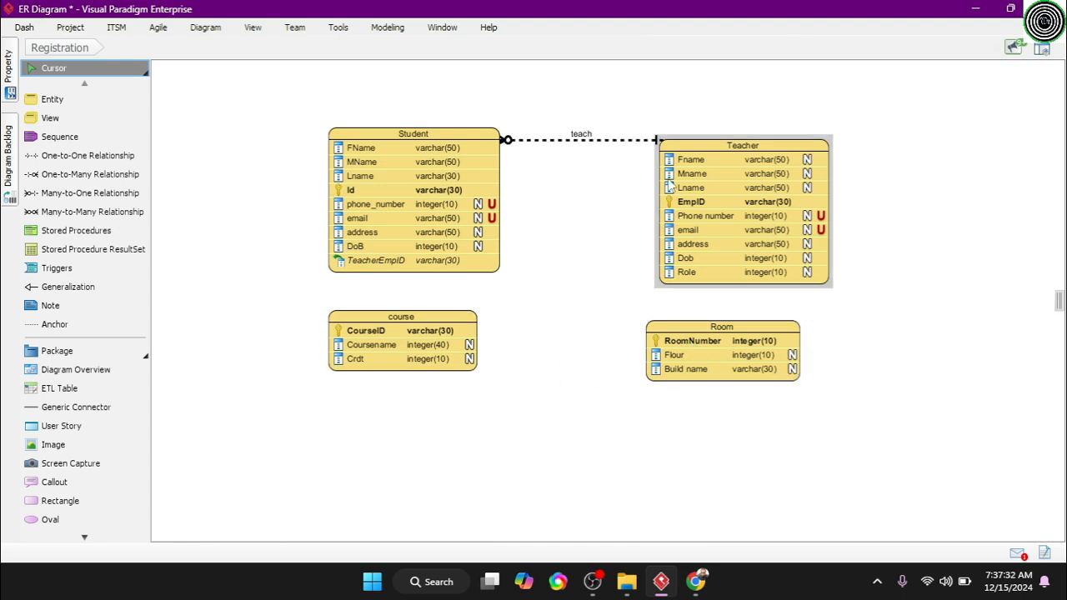
click(458, 218)
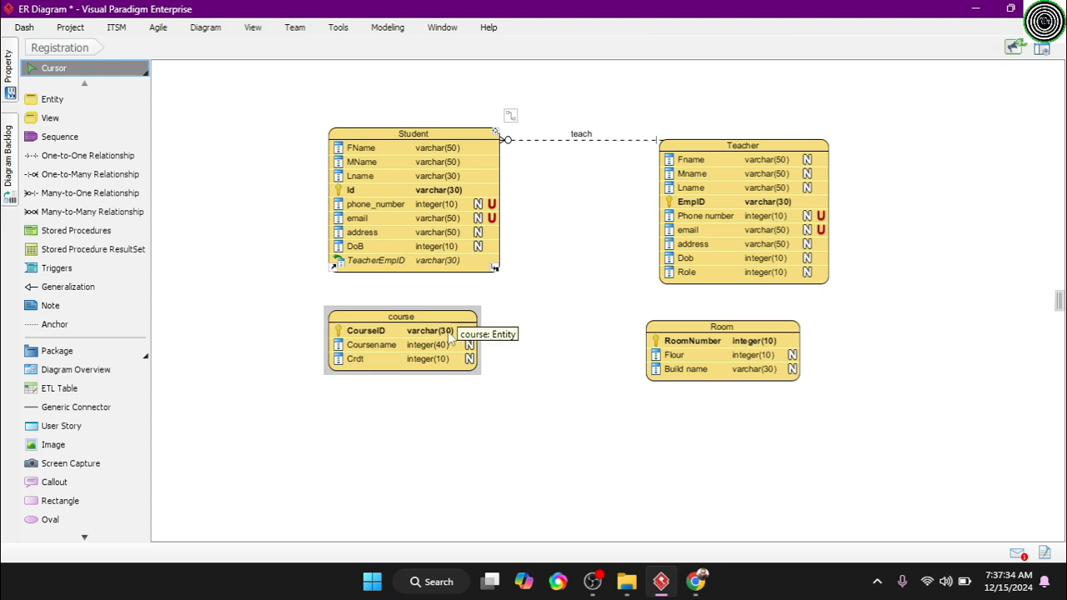
- Move the course entity slightly down and to the right, beneath the Student entity
drag(442, 321, 464, 353)
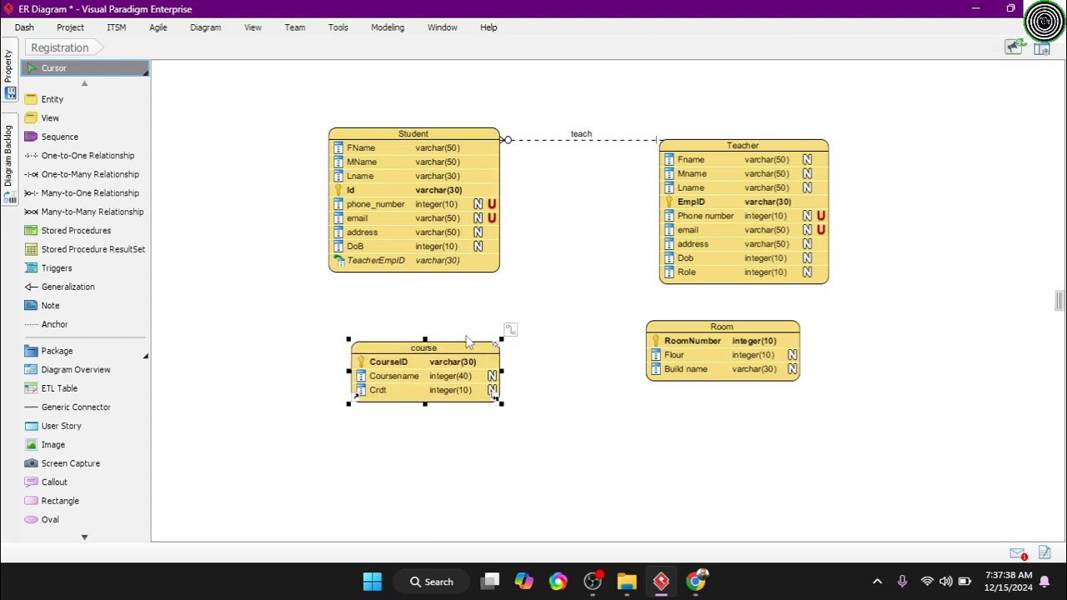
click(538, 242)
click(466, 353)
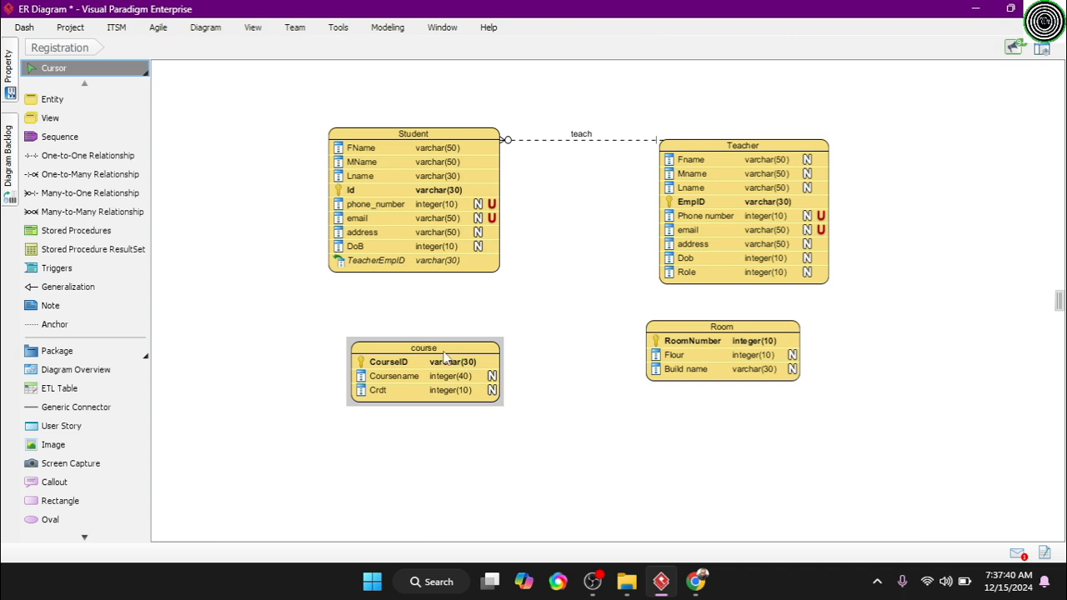
click(472, 321)
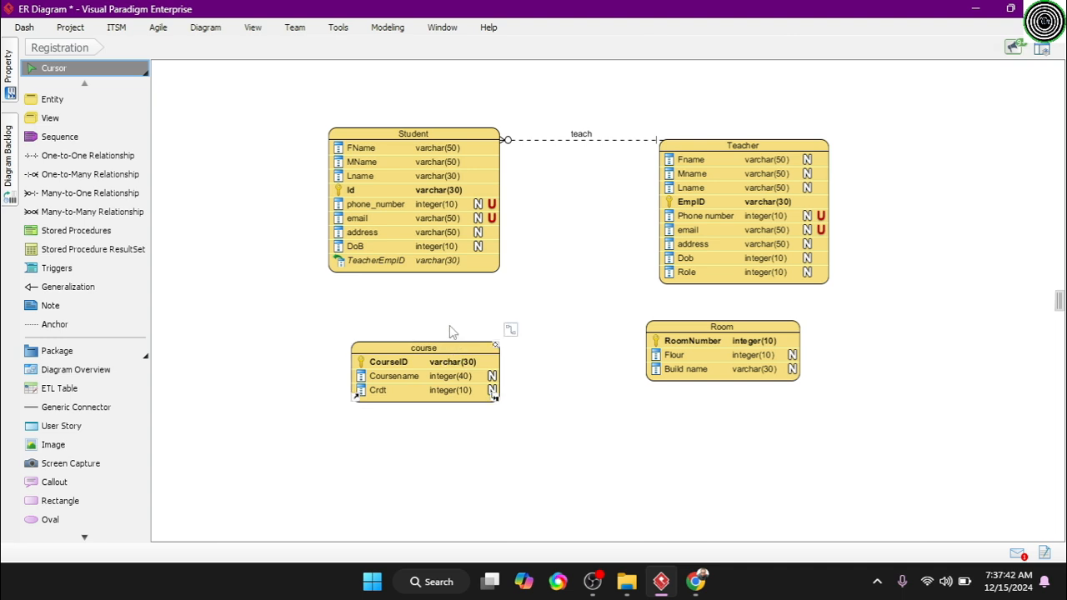
click(482, 267)
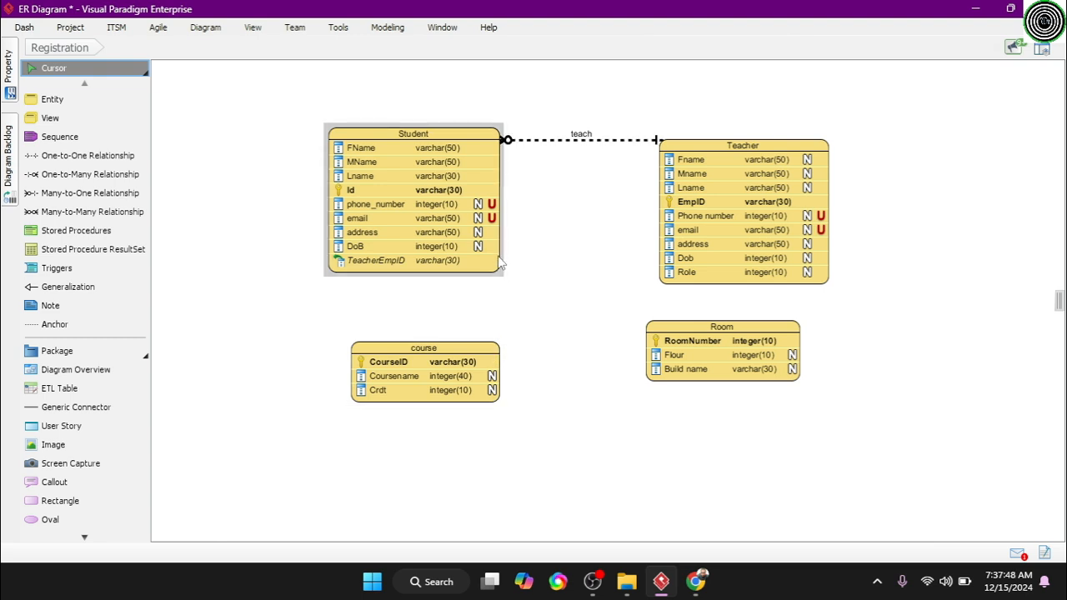
- Create a many-to-many relationship from the course entity to the existing Student entity and name it "take"
click(492, 345)
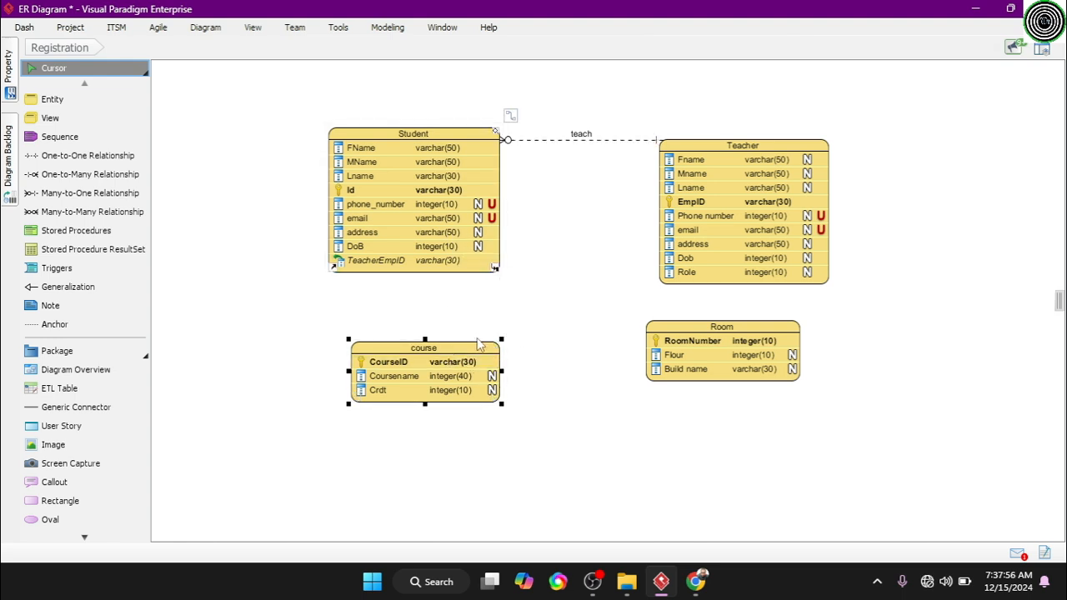
mouse_move(472, 356)
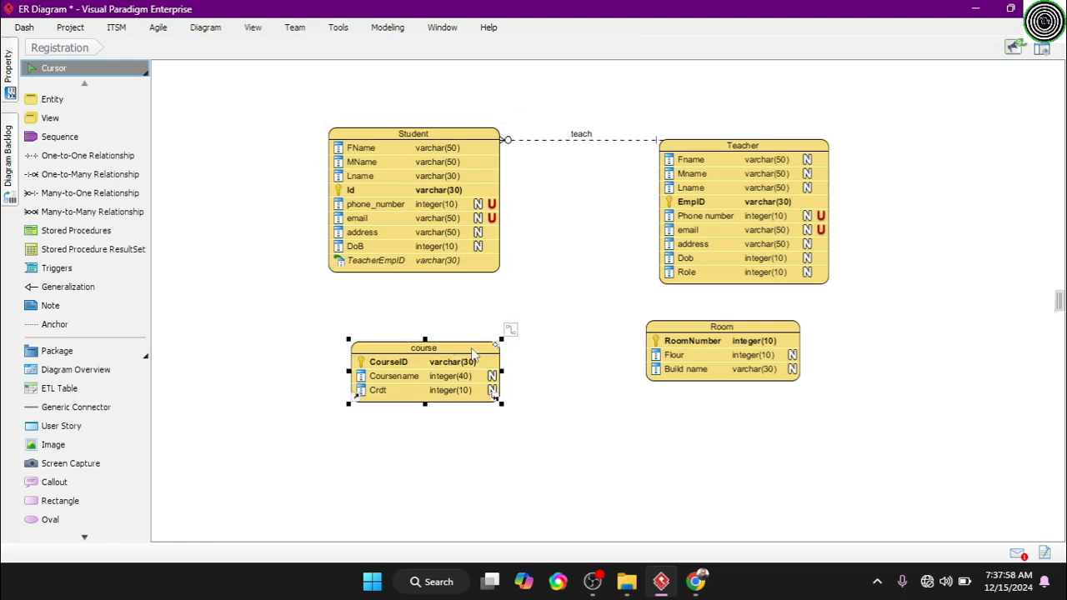
click(511, 330)
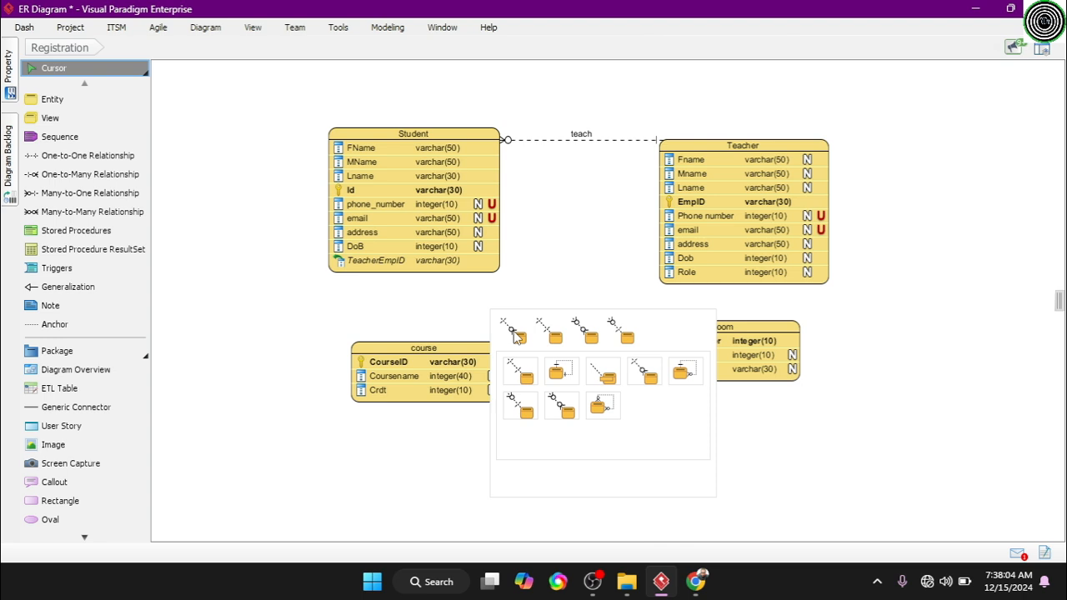
mouse_move(468, 234)
click(598, 337)
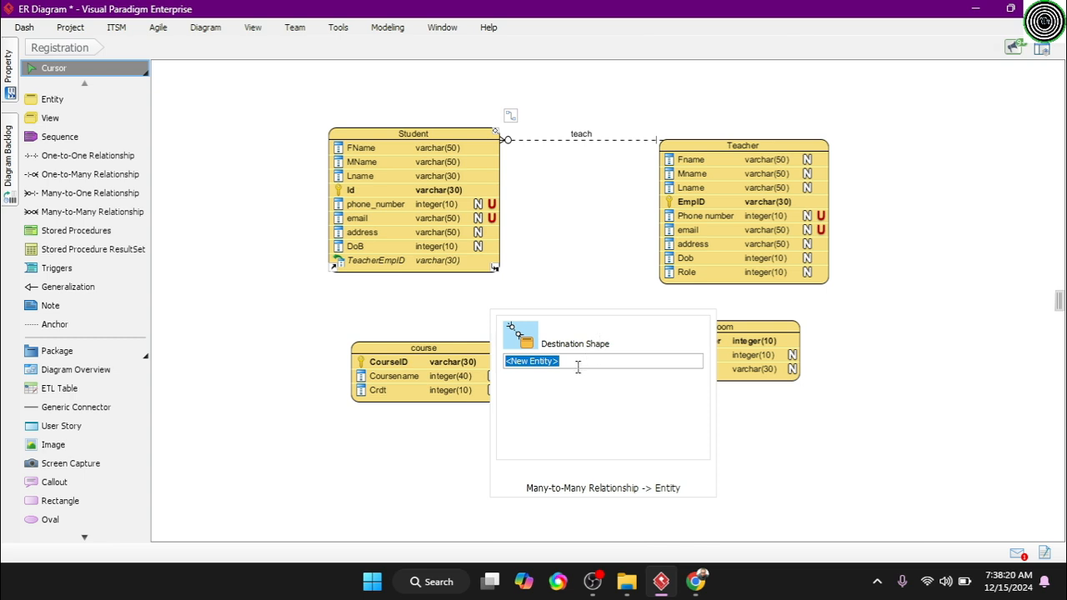
text(Student)
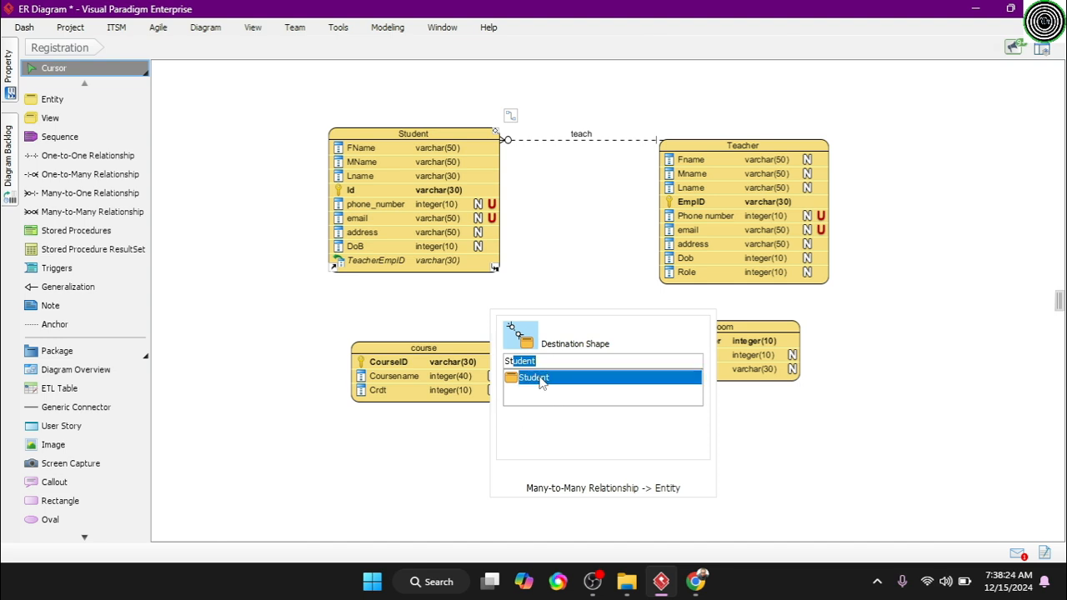
click(540, 380)
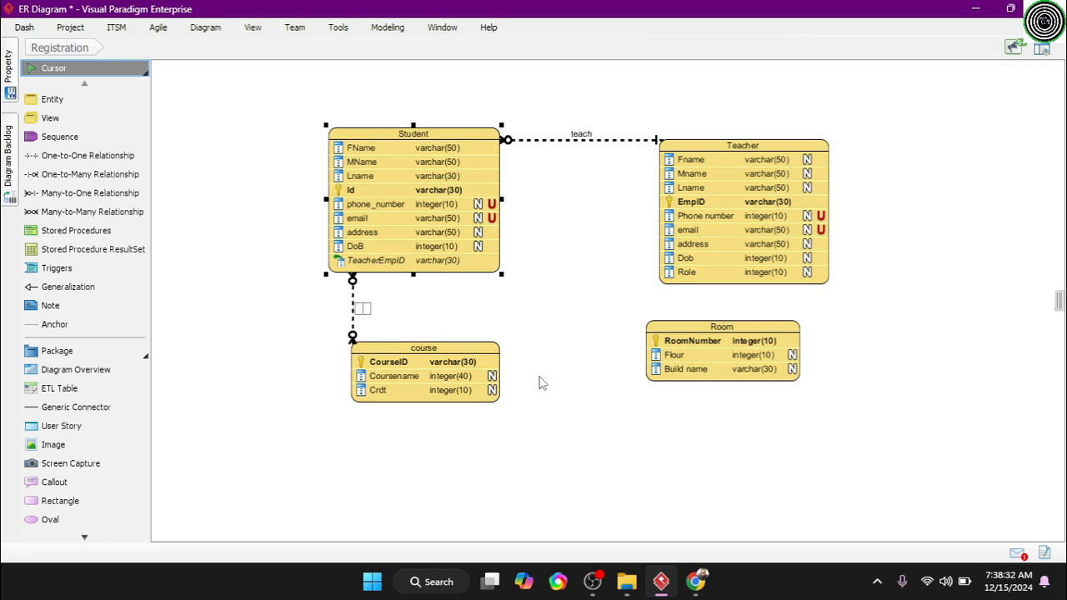
text(take)
click(465, 312)
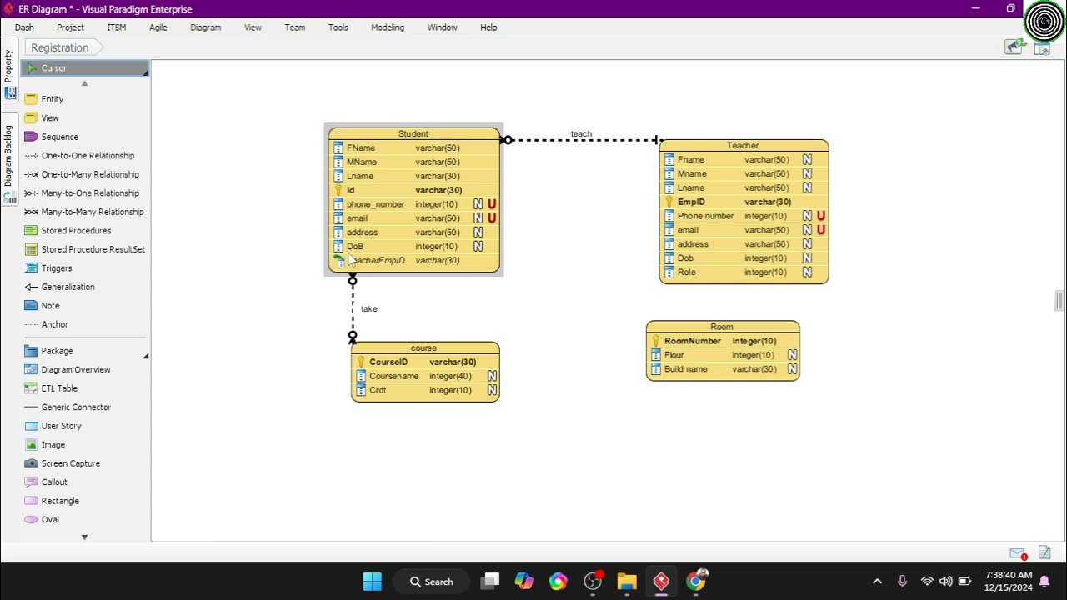
click(376, 224)
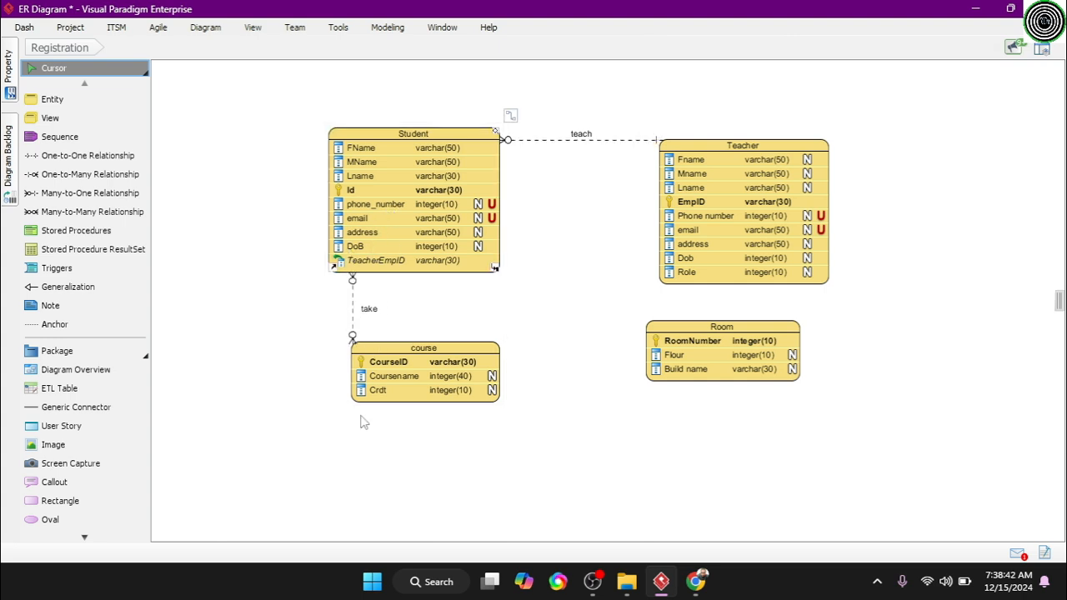
click(400, 354)
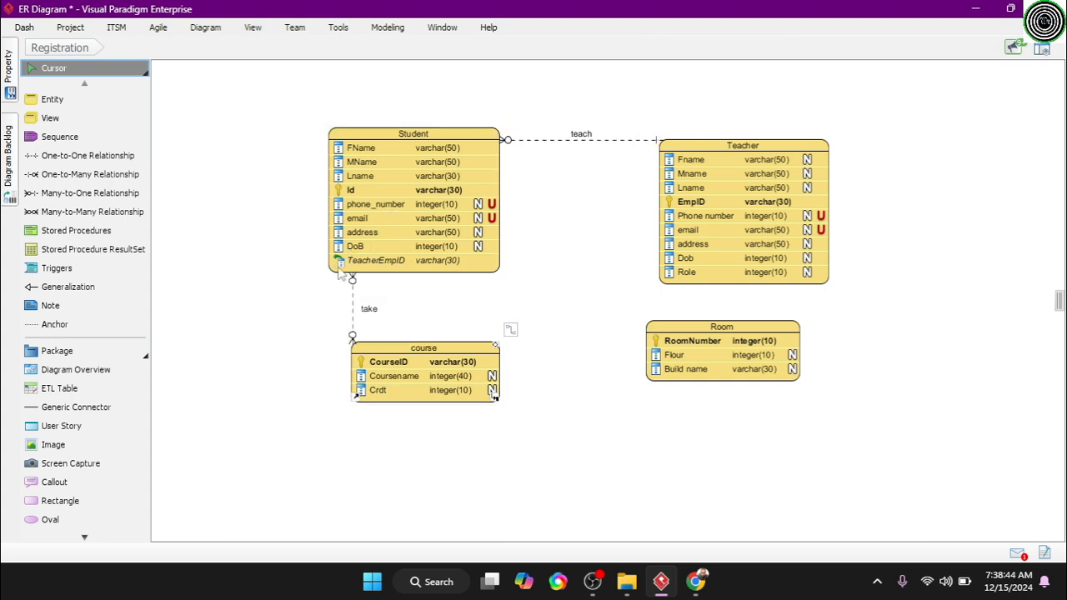
click(377, 315)
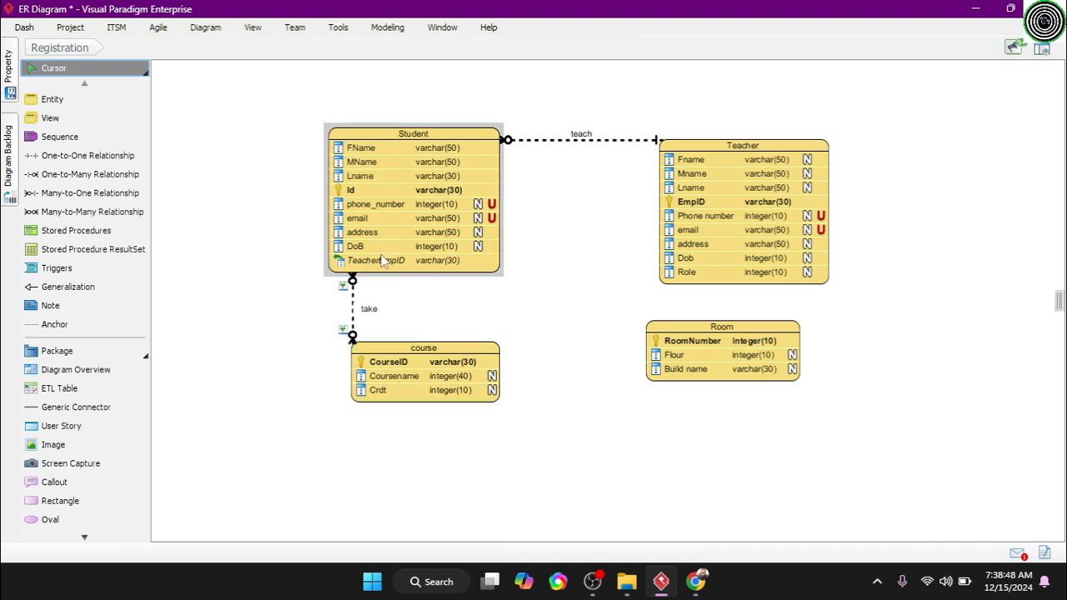
click(419, 356)
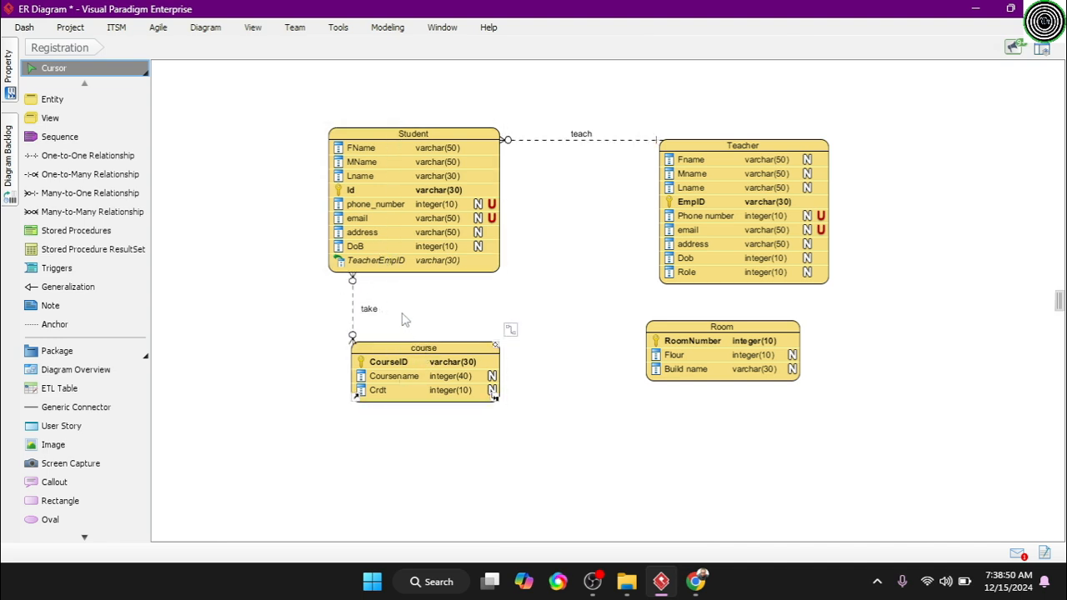
click(454, 319)
click(353, 335)
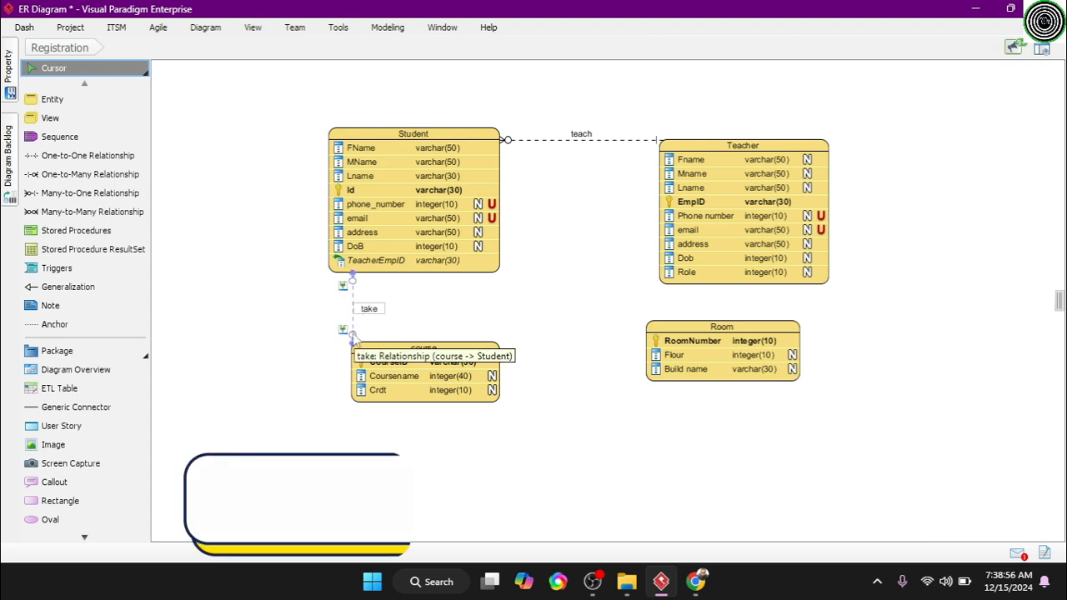
click(539, 288)
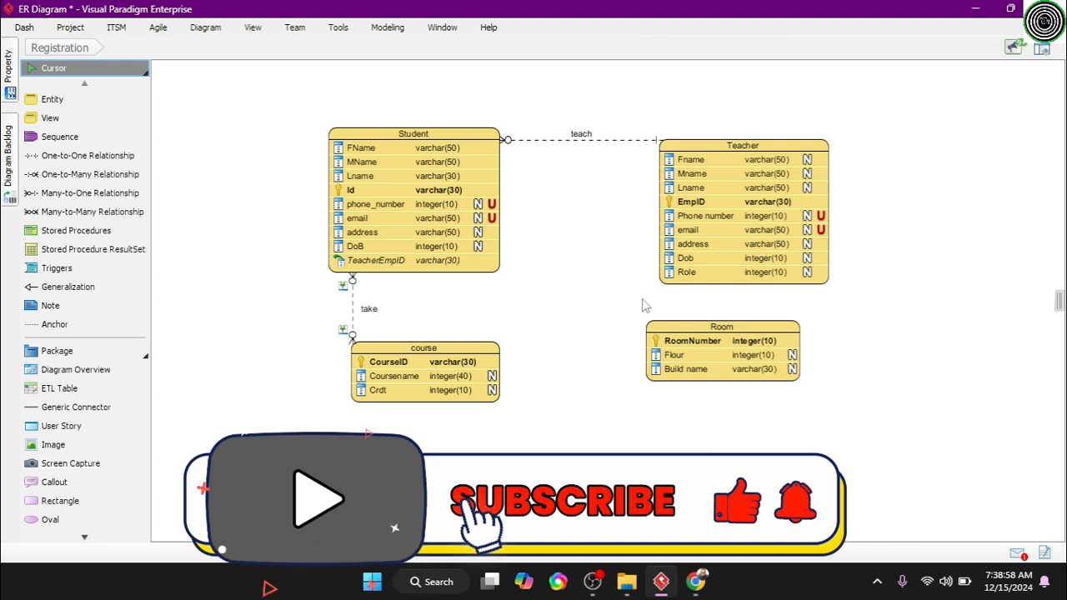
- Move the Room entity down and to the left, closer to the course entity
click(679, 331)
drag(678, 331, 632, 360)
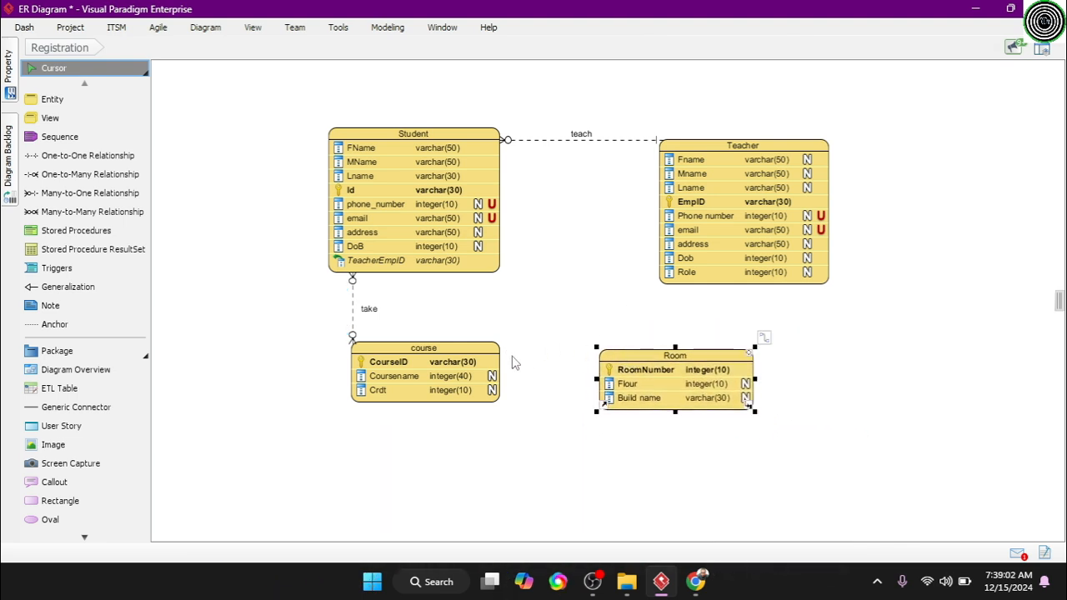
click(651, 369)
click(634, 360)
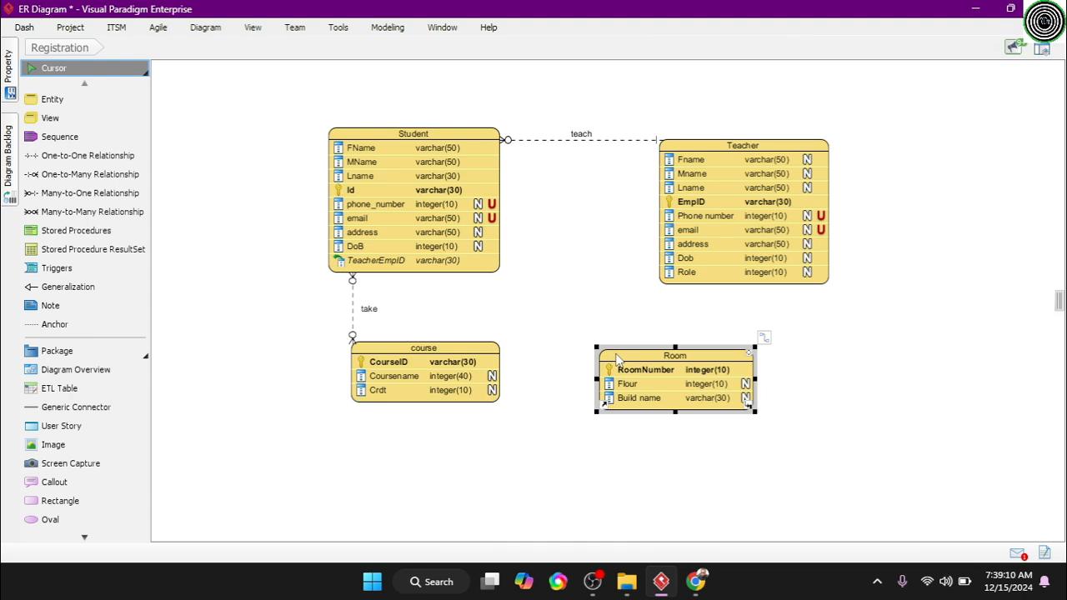
right_click(618, 359)
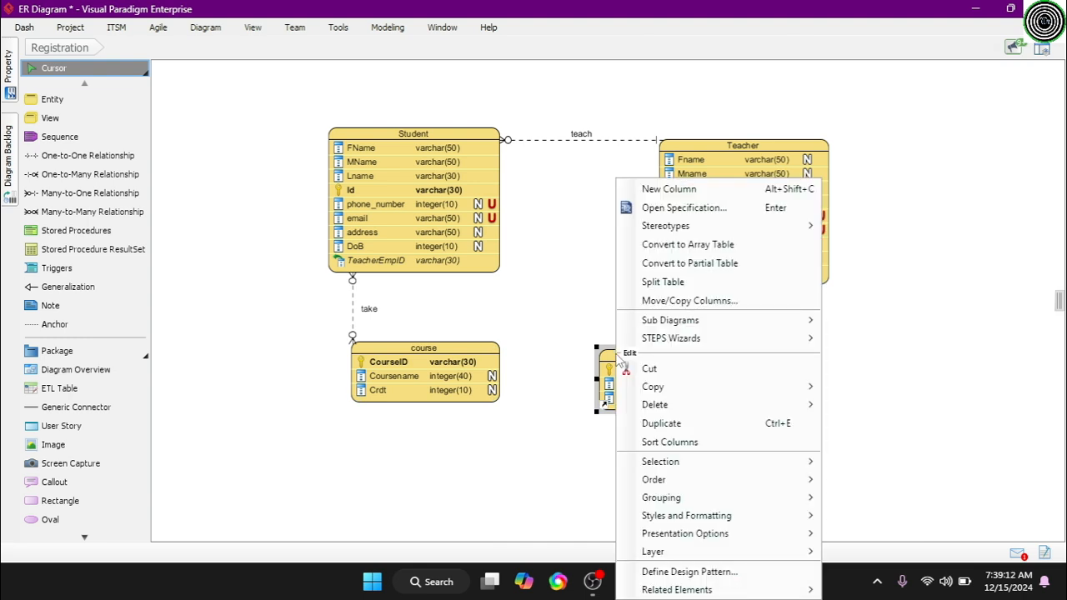
click(581, 355)
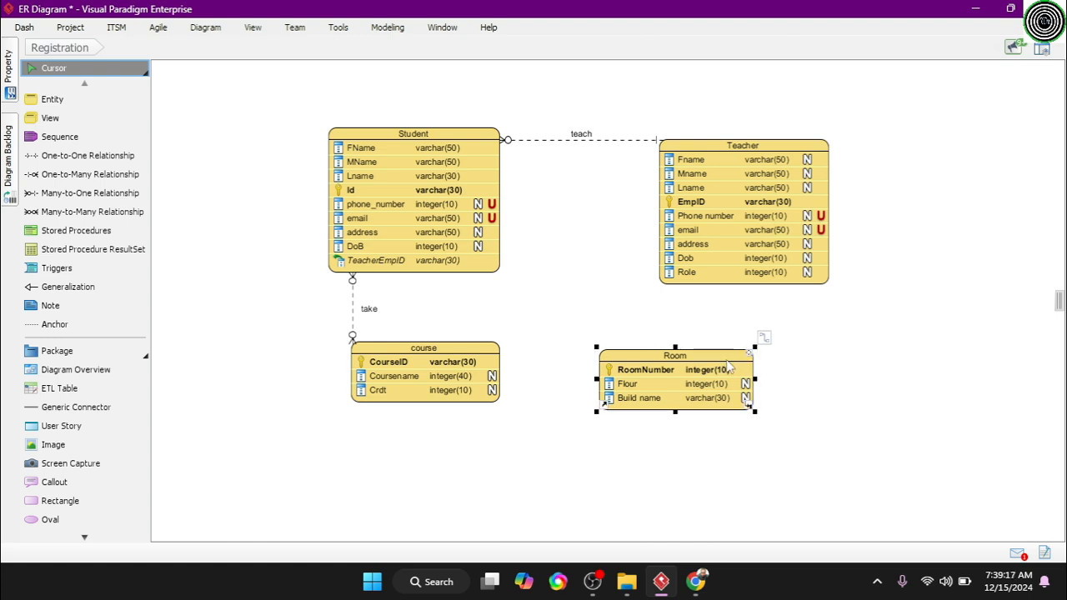
- Create an unnamed one-to-one relationship from Room to the existing course entity, generating the default foreign key column for RoomNumber
click(763, 338)
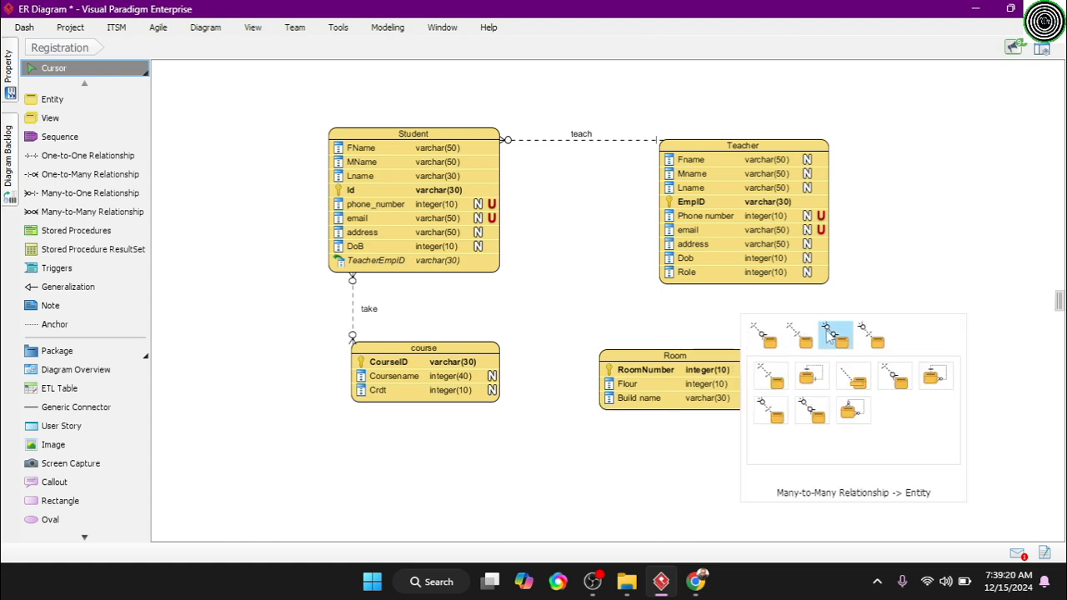
click(788, 350)
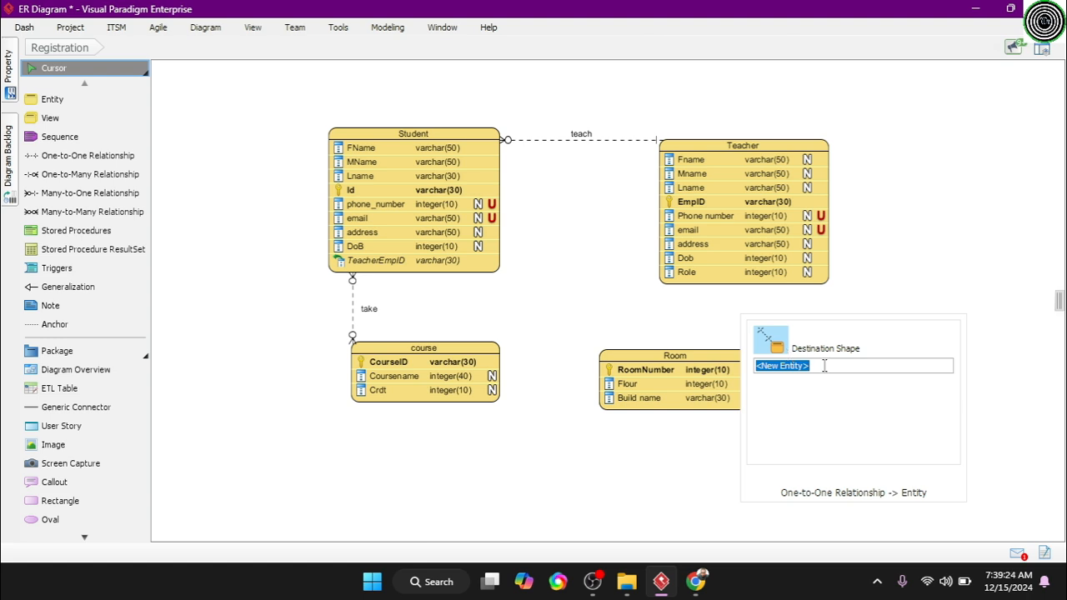
text(course)
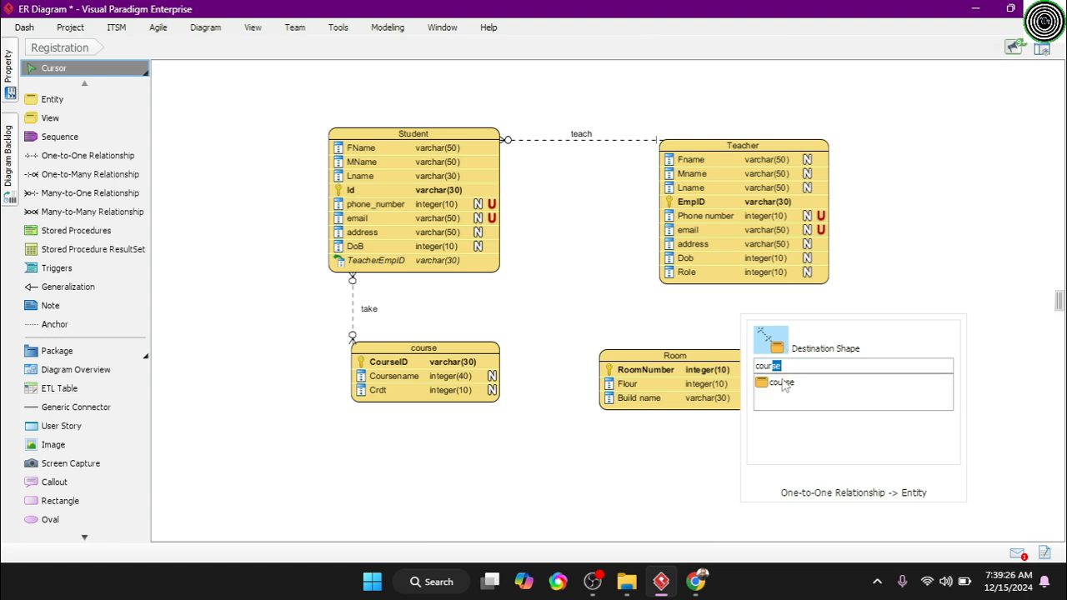
click(784, 384)
double_click(784, 385)
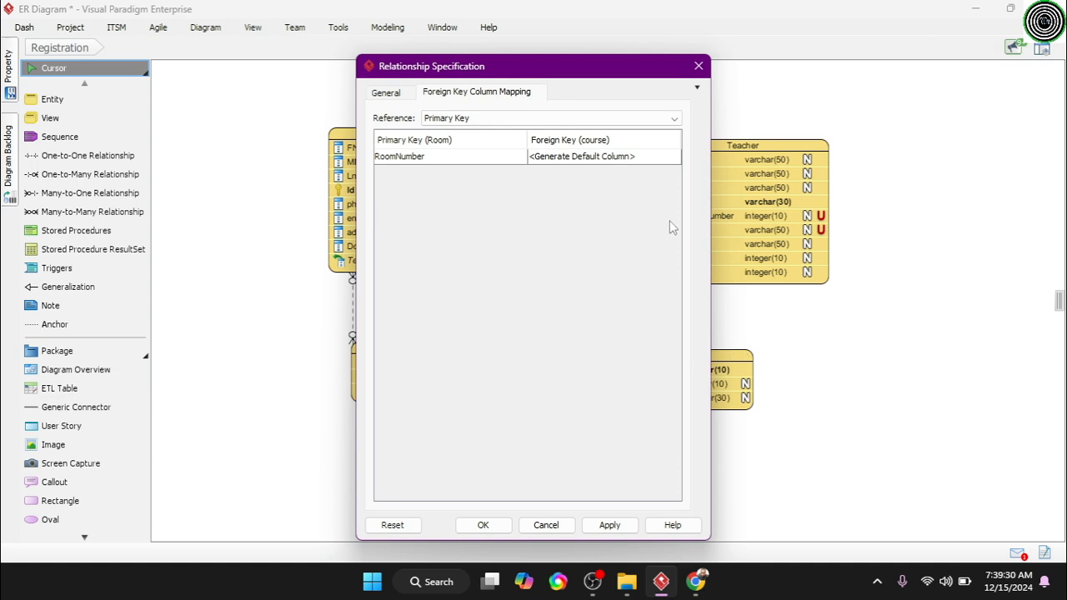
click(481, 525)
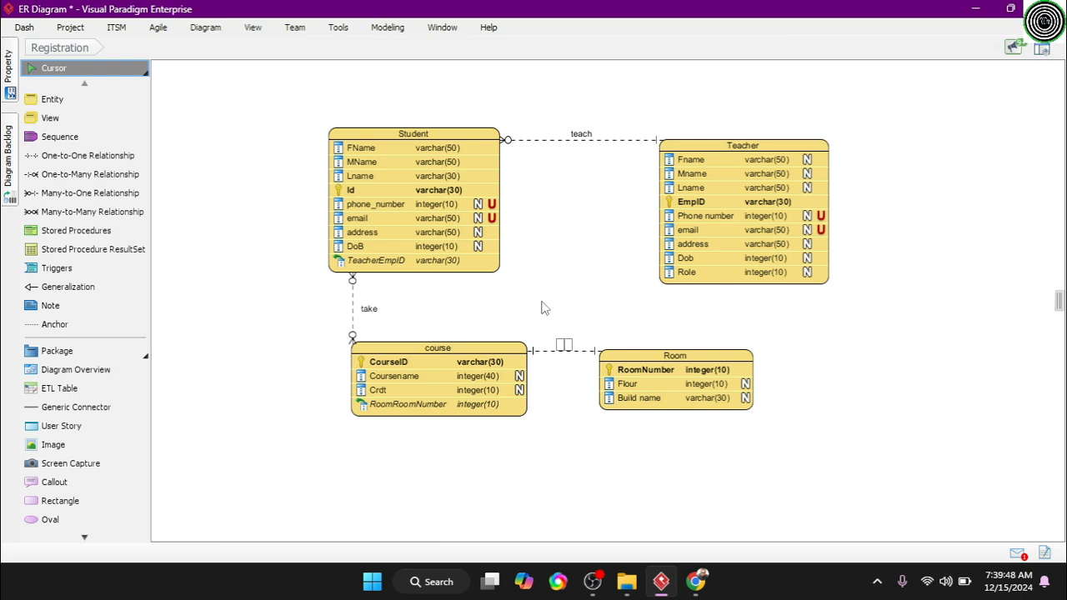
click(565, 351)
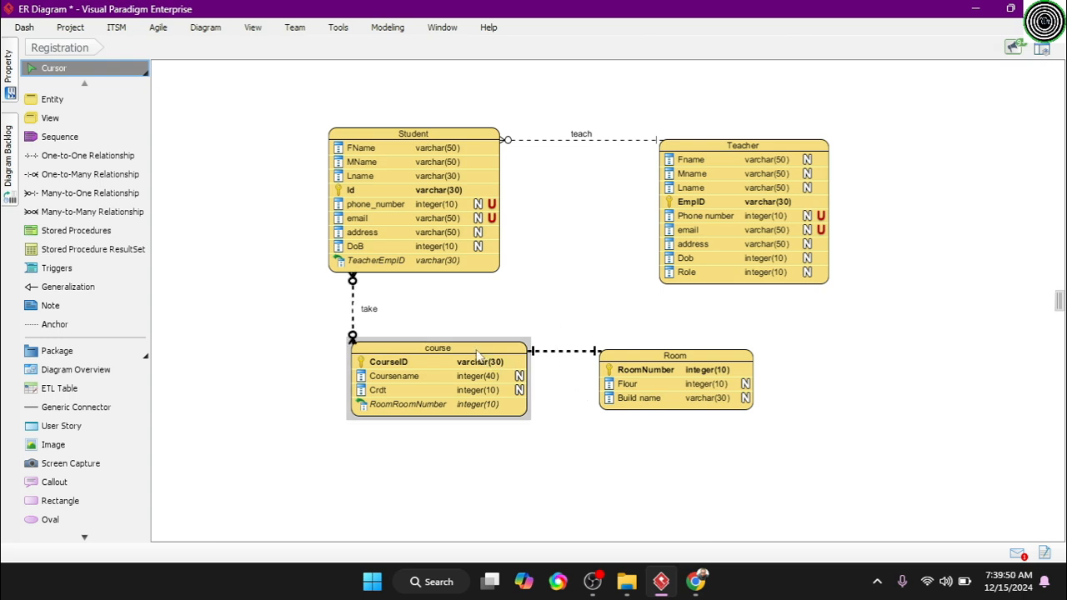
click(664, 386)
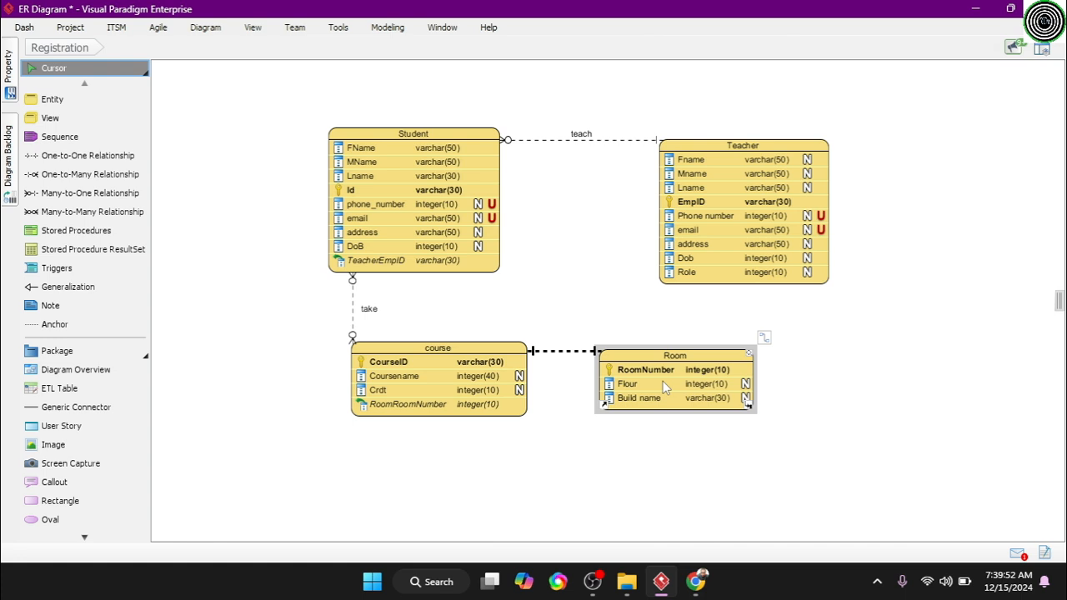
click(569, 337)
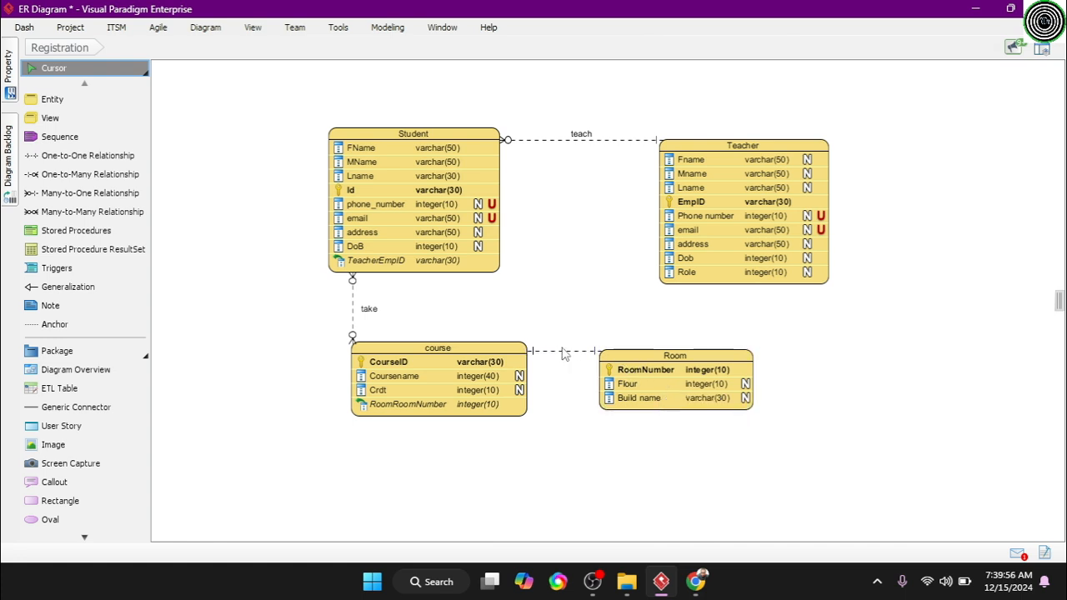
- Name the one-to-one relationship between the course and Room entities "assign"
click(563, 351)
click(564, 352)
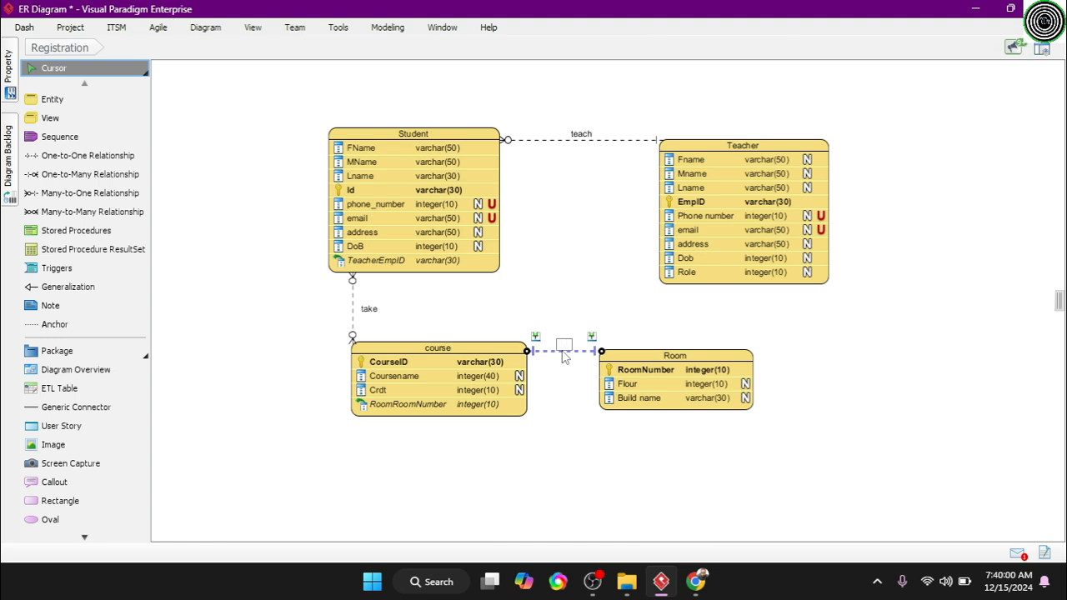
text(assigned)
key(BackSpace)
key(BackSpace)
click(587, 307)
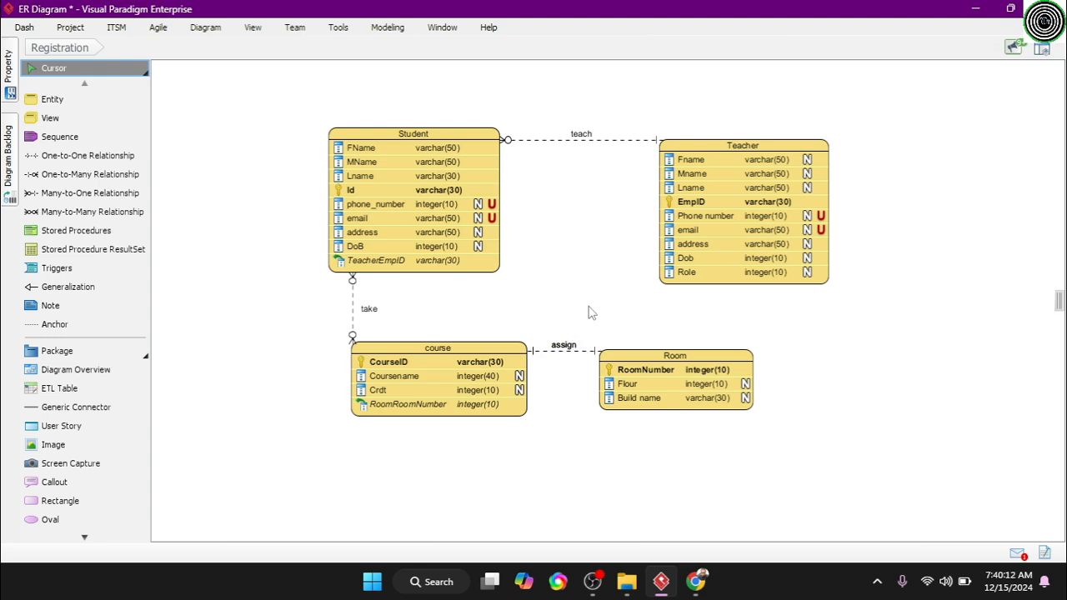
click(491, 362)
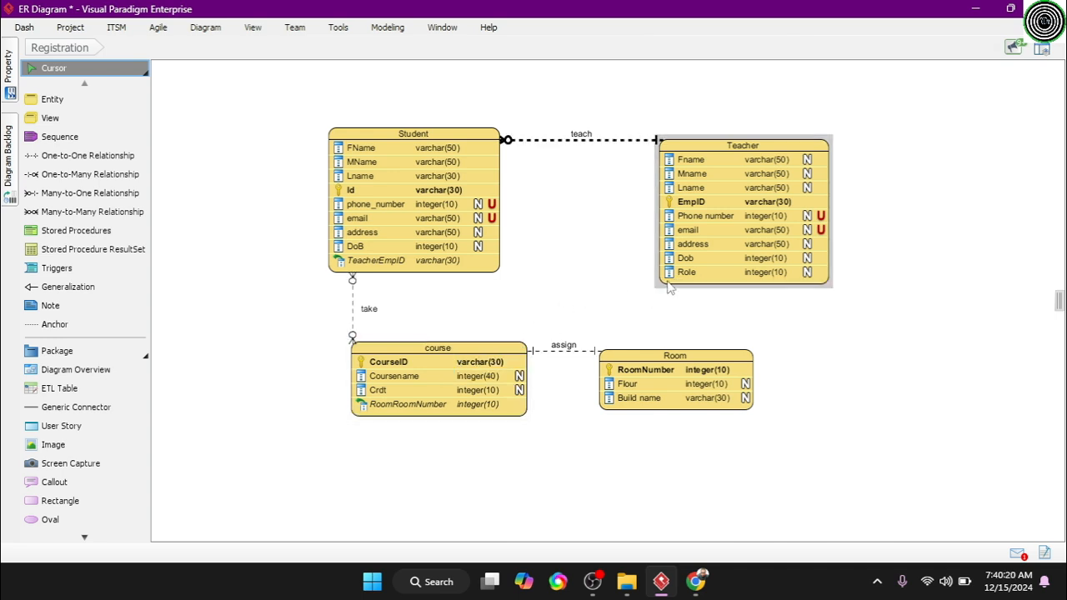
- Create a one-to-one relationship from Teacher to the existing course entity with the default foreign key column, and name it "assign"
click(826, 147)
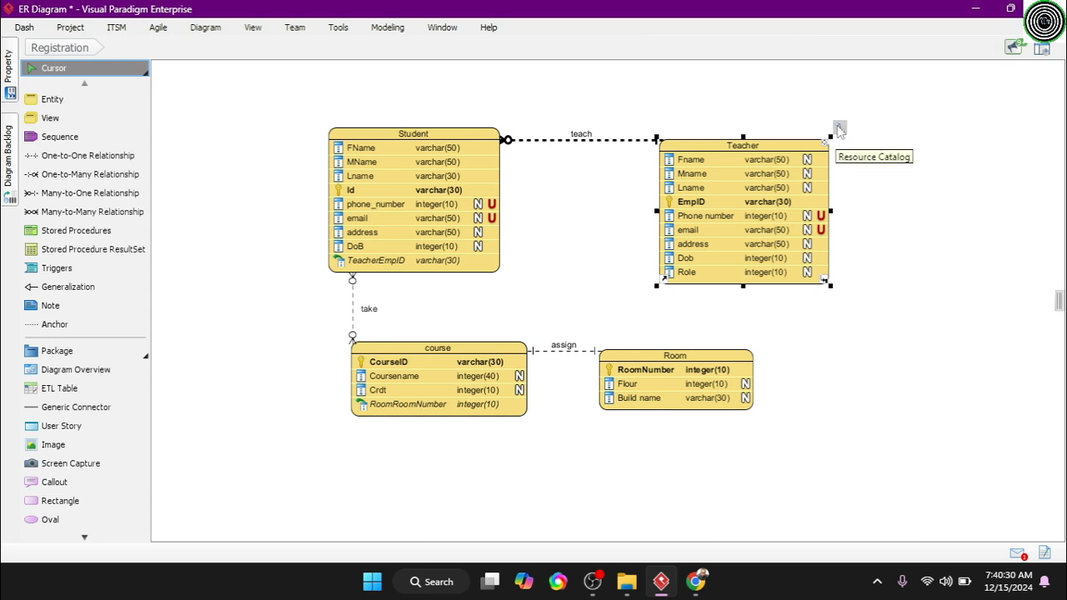
click(840, 129)
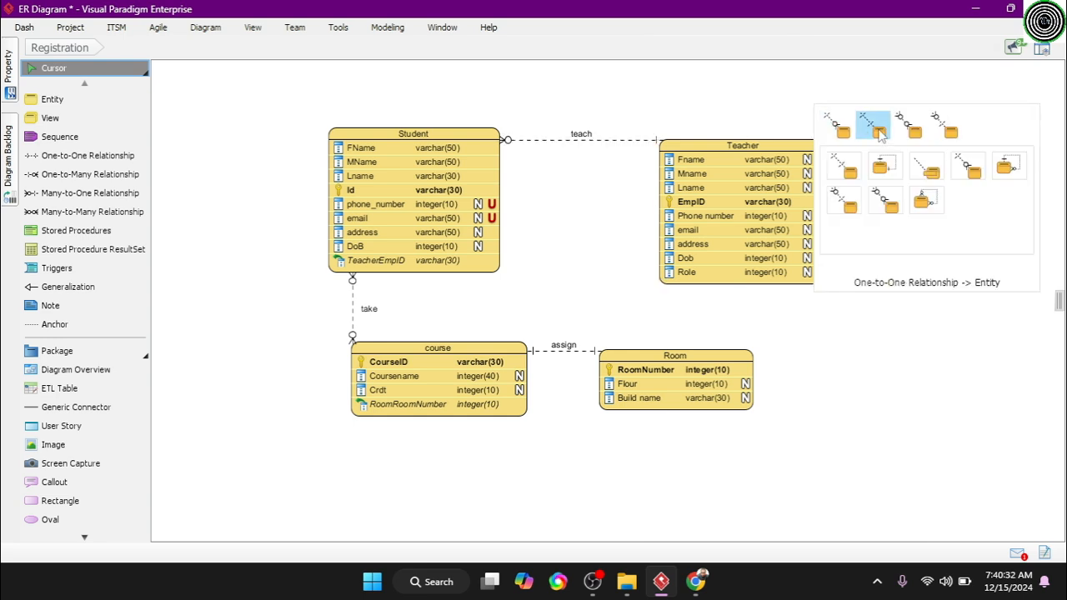
click(876, 130)
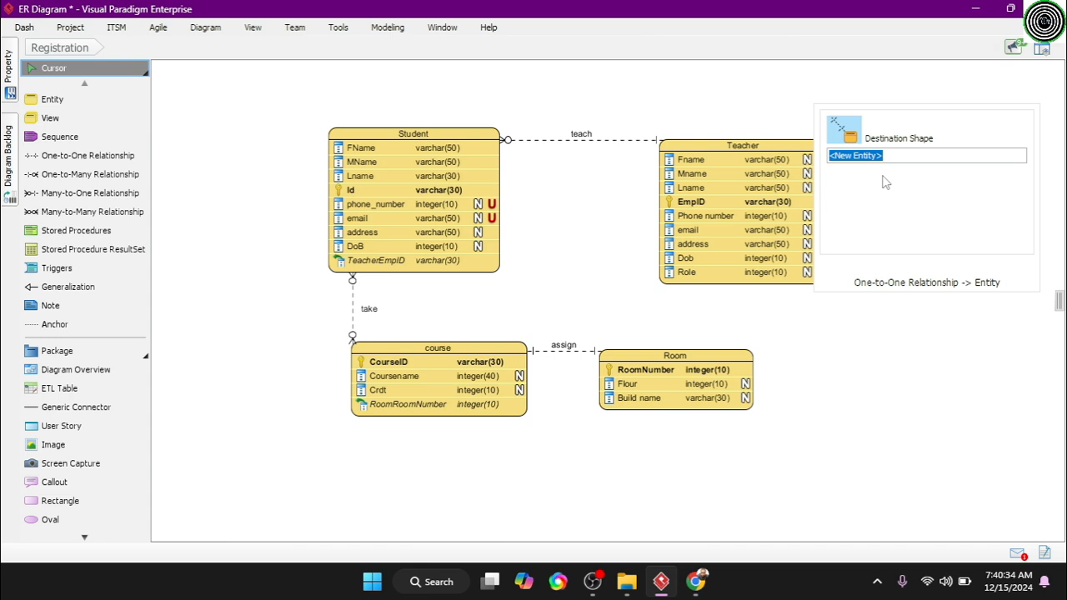
text(cour)
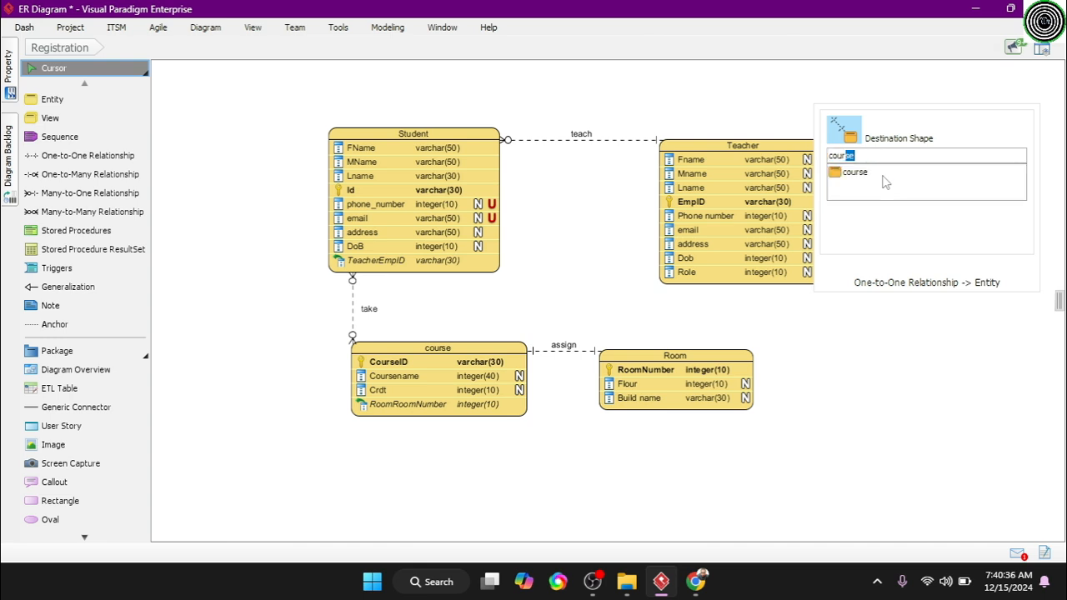
text(se)
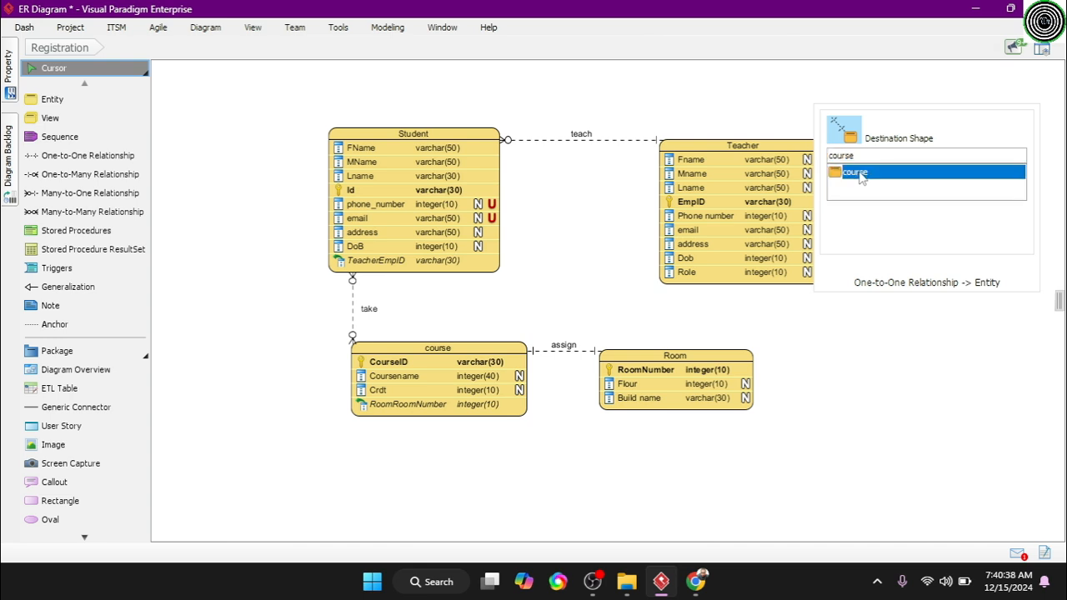
click(861, 176)
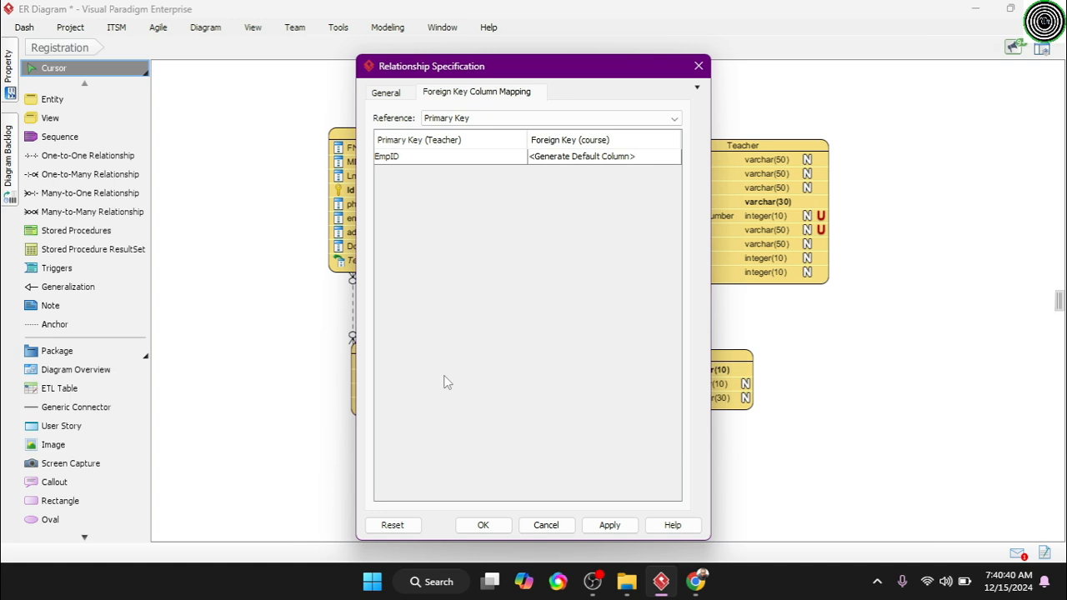
click(480, 525)
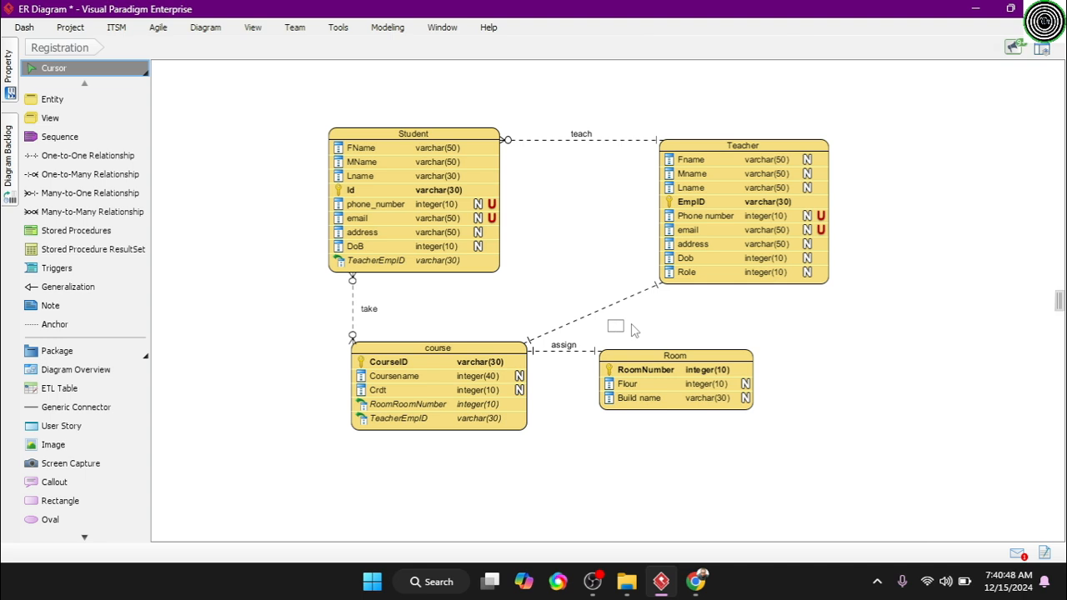
text(assign)
click(824, 272)
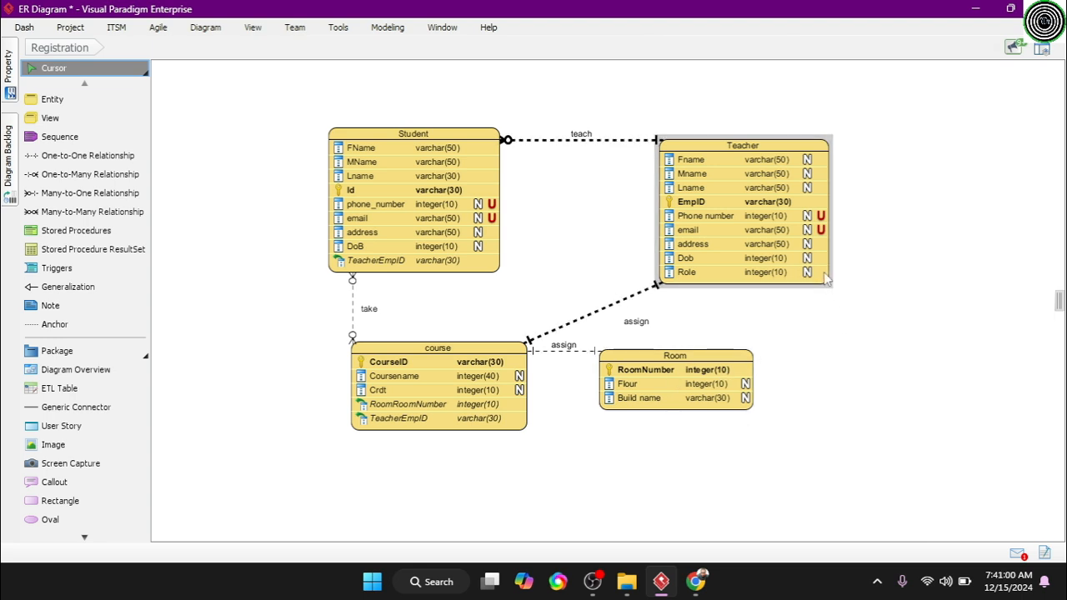
- Create a one-to-one relationship from Teacher to the existing Room entity, generating the default foreign key column for EmpID
click(838, 127)
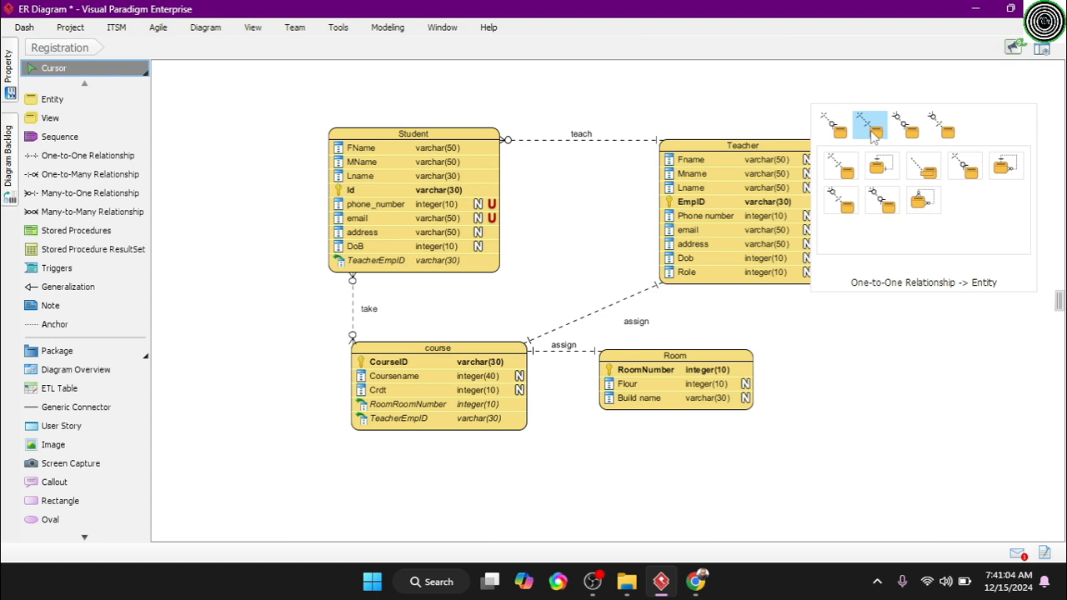
click(871, 130)
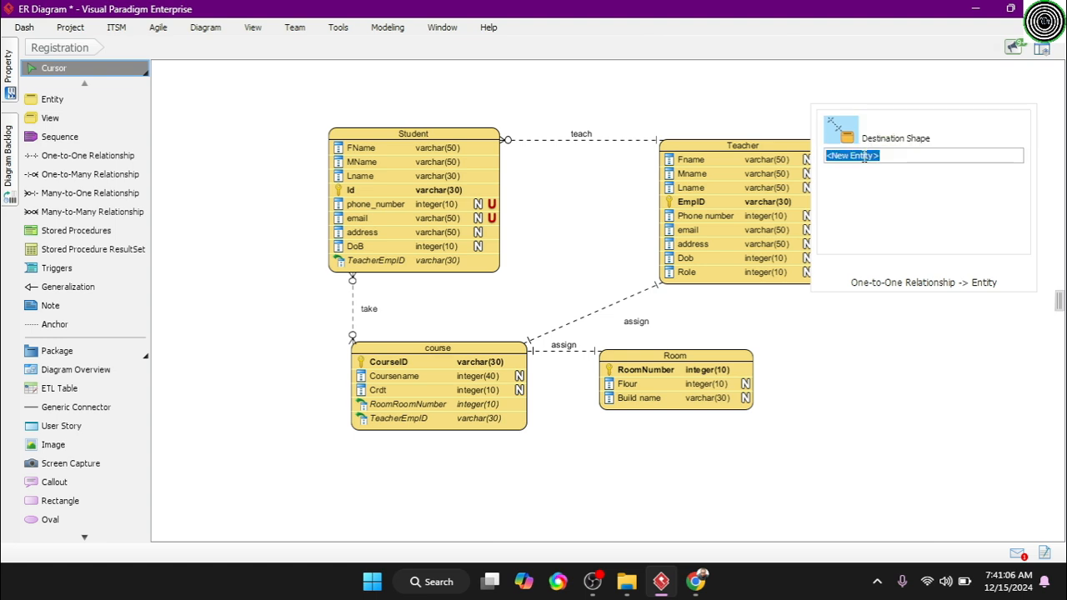
text(room)
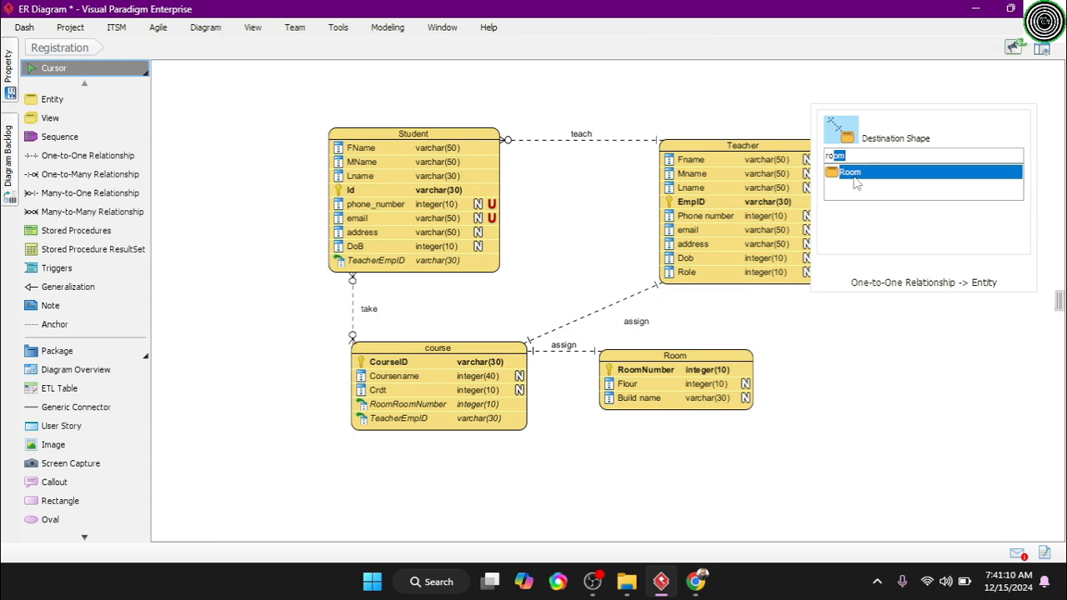
click(850, 173)
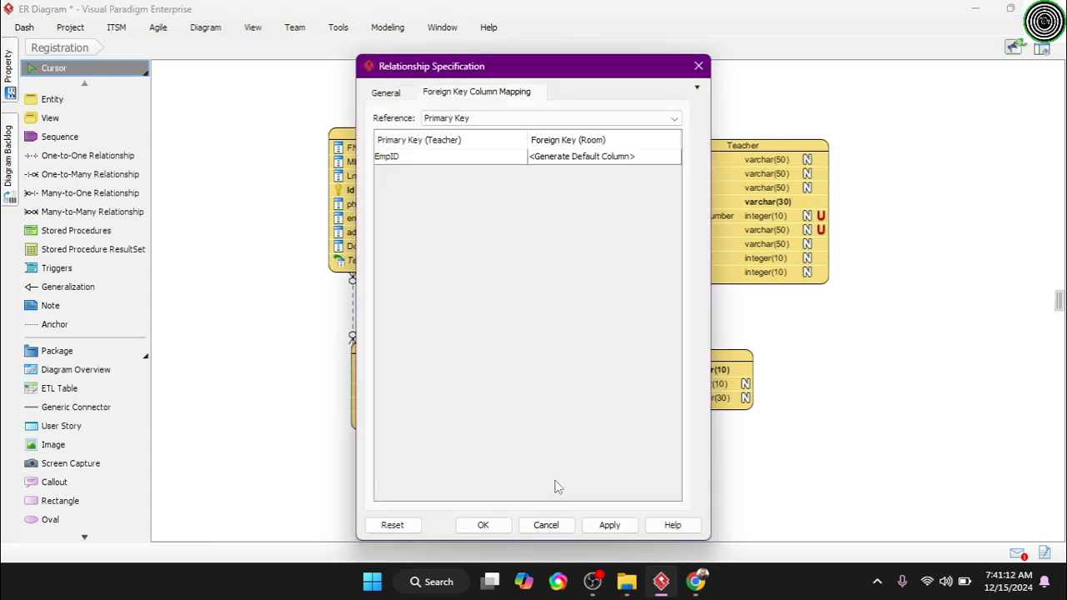
click(498, 525)
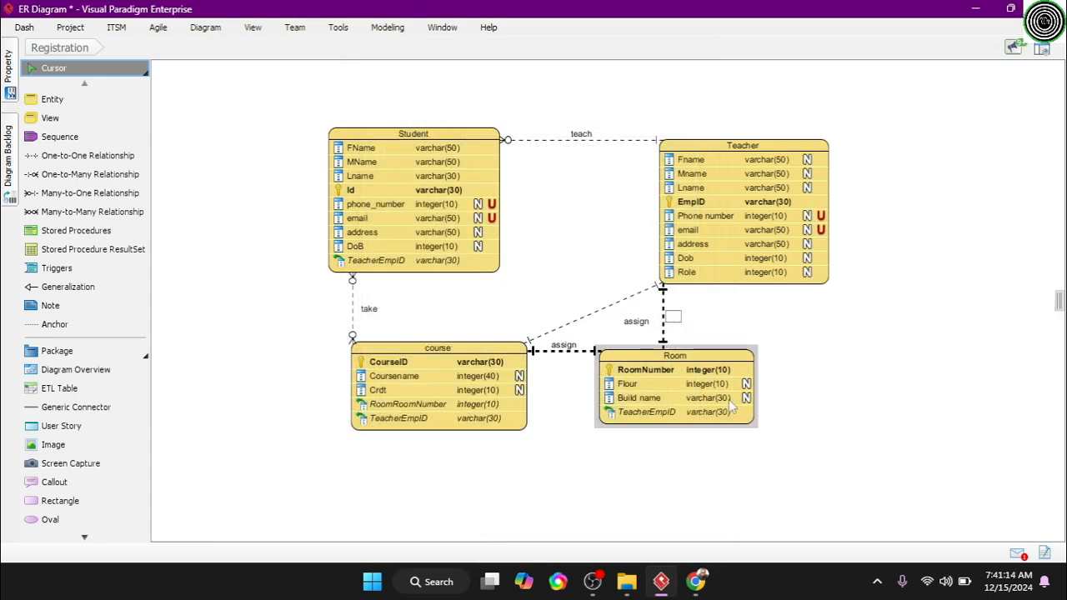
- Move the Room entity down and to the right, and move the Teacher entity closer to Student, level with it
click(736, 358)
drag(722, 359, 781, 425)
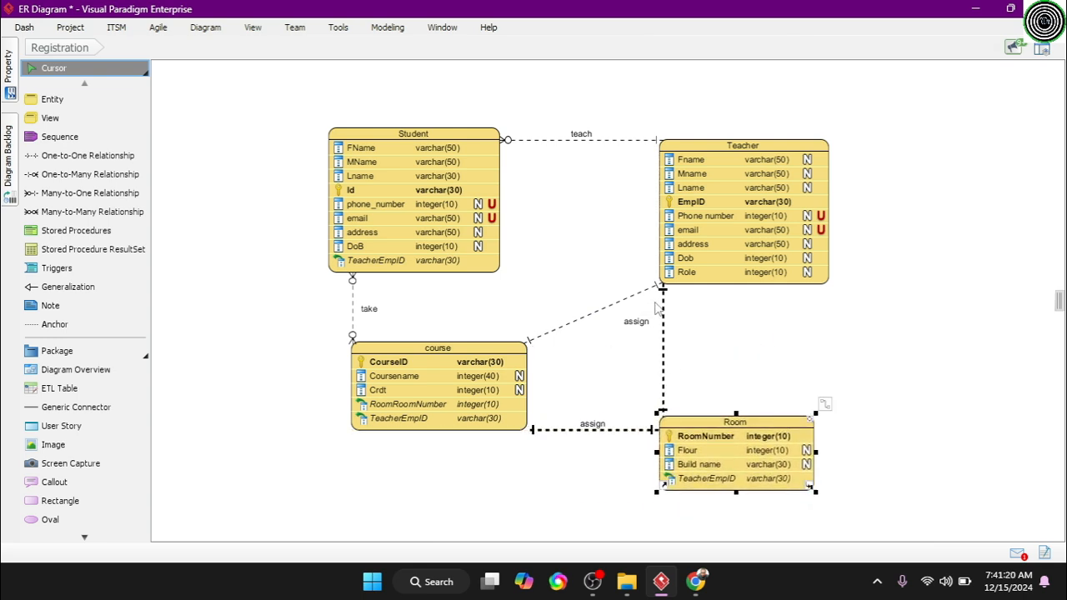
drag(715, 154, 626, 141)
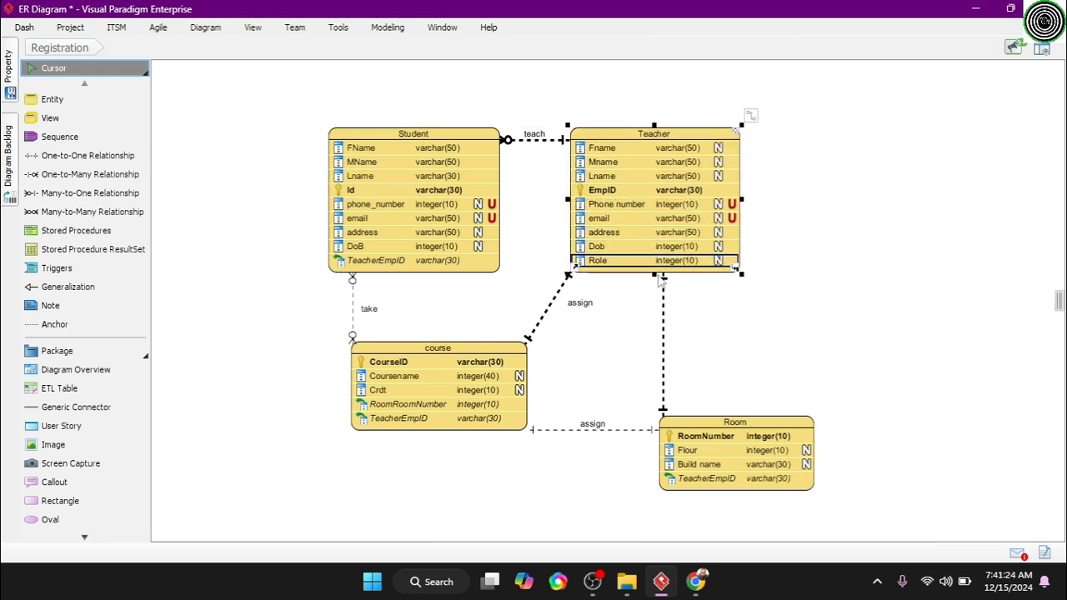
click(760, 332)
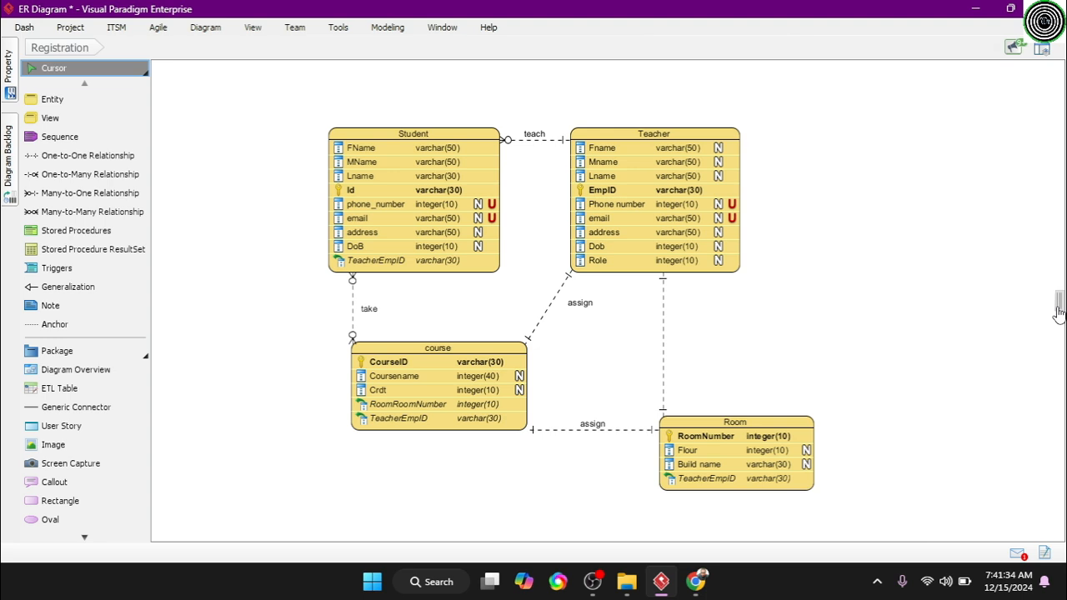
- Export the diagram as a JPG image named Registration.jpg to the Desktop at High (75%) quality
mouse_move(1059, 313)
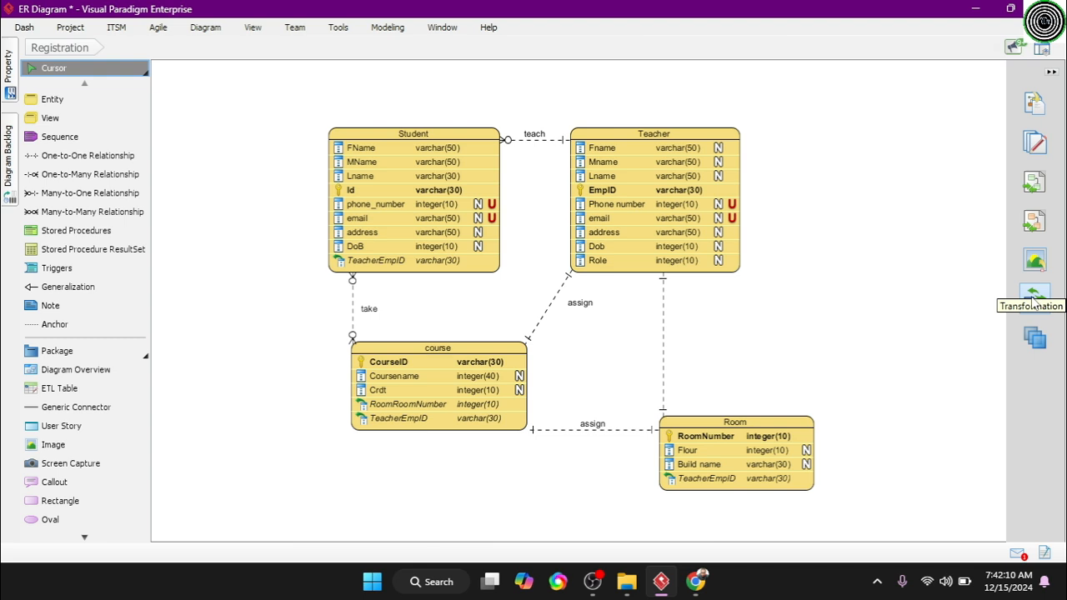
click(1037, 265)
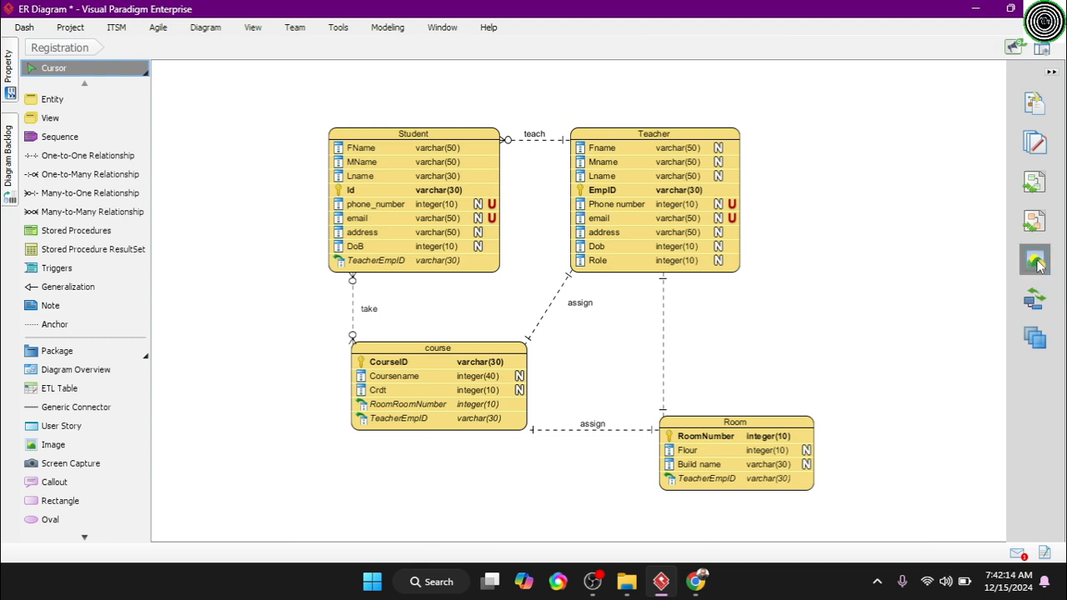
click(1035, 262)
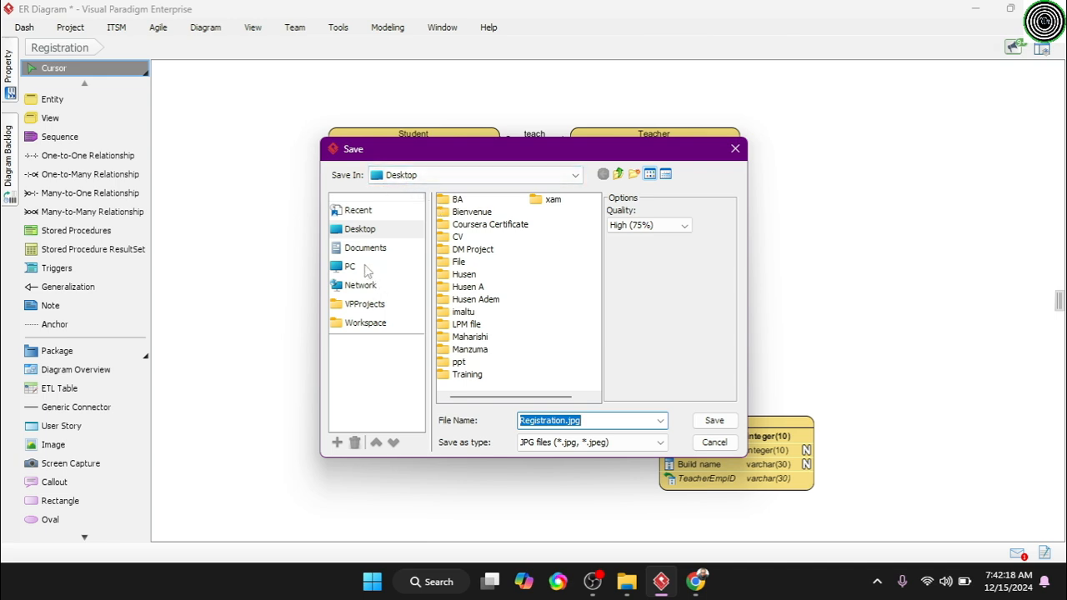
click(361, 235)
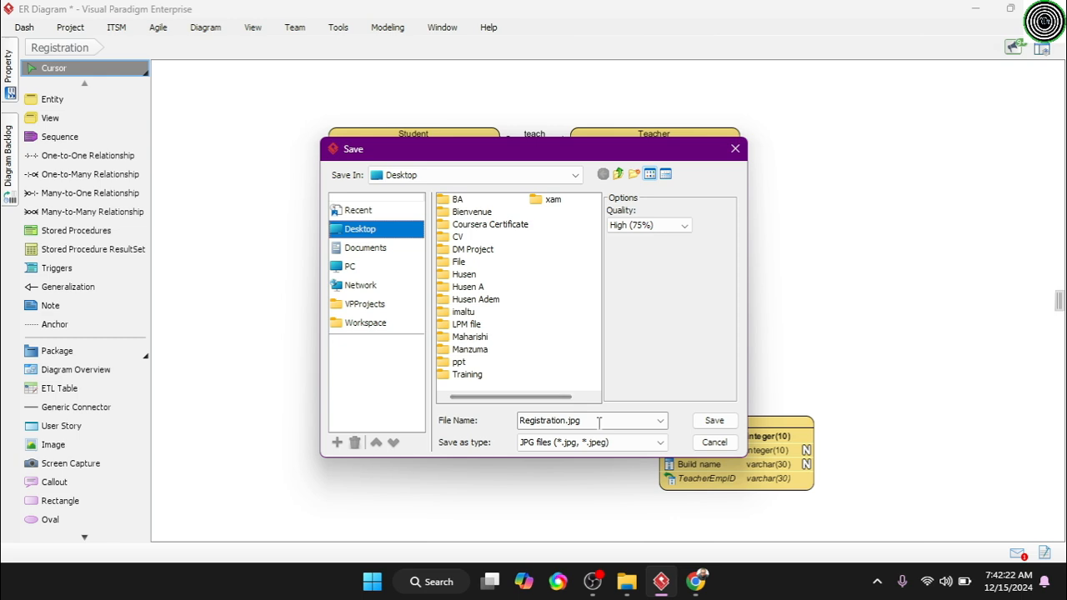
click(611, 447)
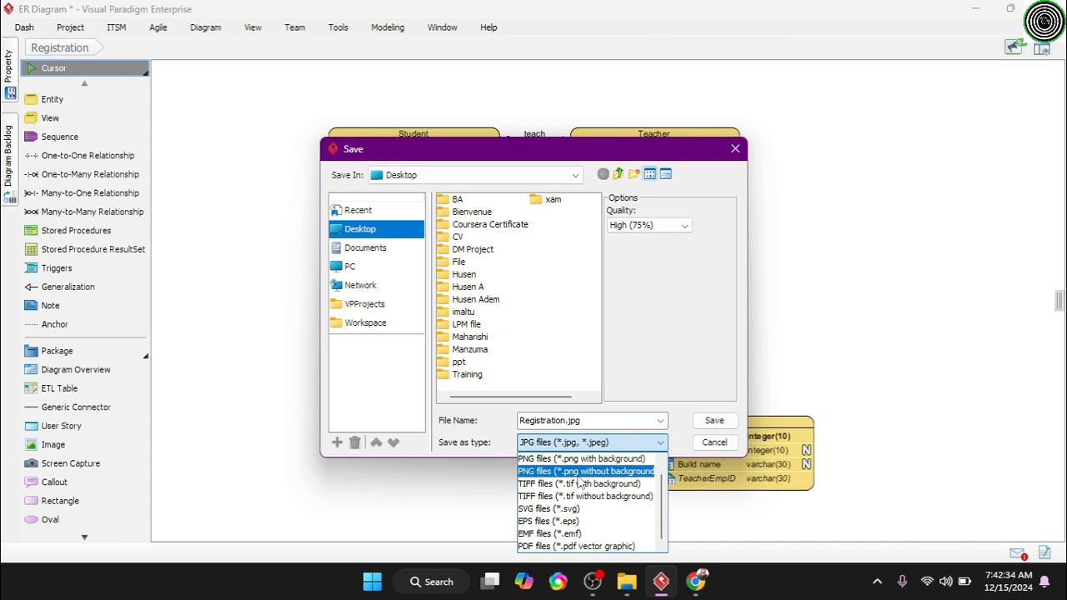
click(565, 444)
triple_click(585, 420)
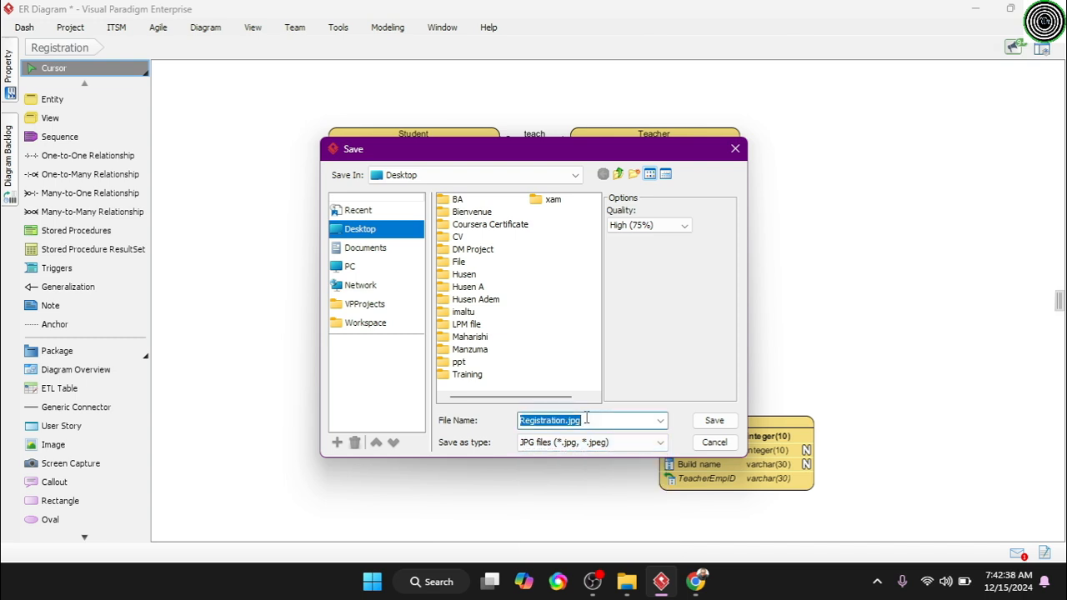
click(710, 421)
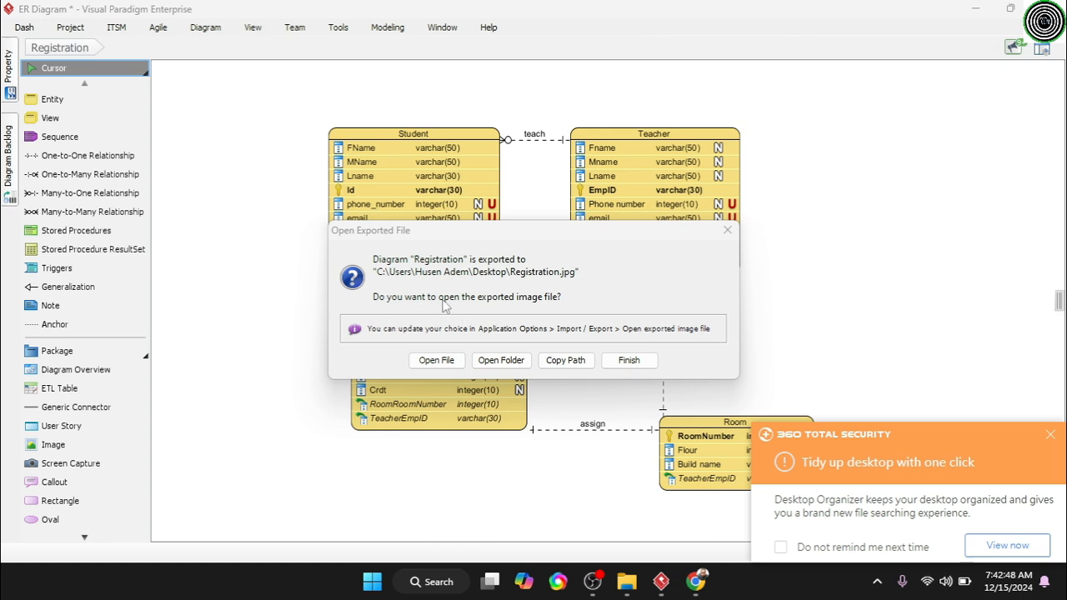
- Open the exported Registration.jpg in the image viewer, maximize it and dismiss the AI editing pop-up
click(446, 363)
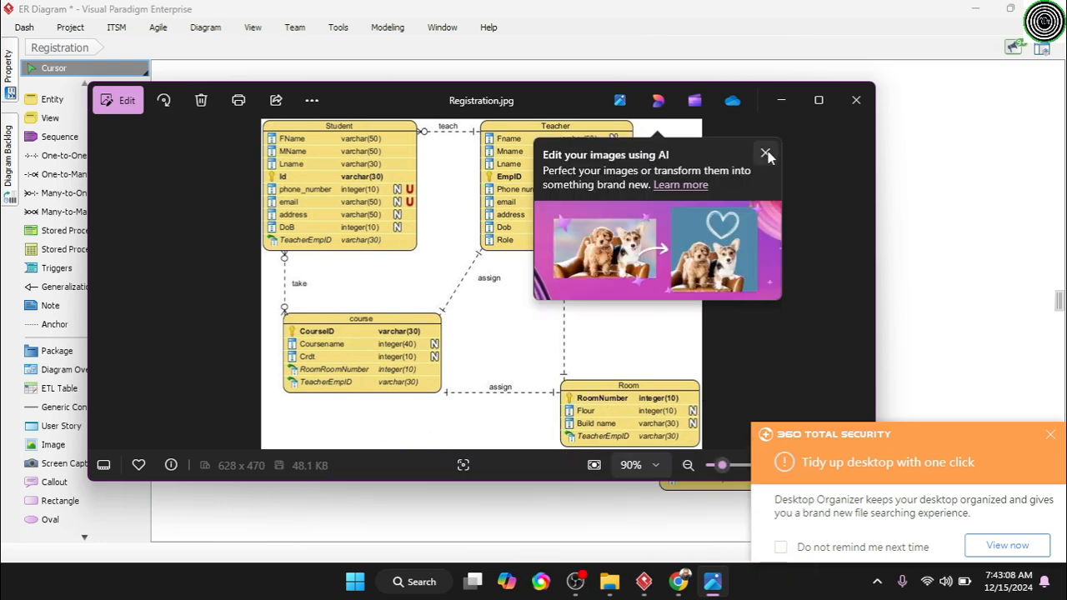
click(818, 100)
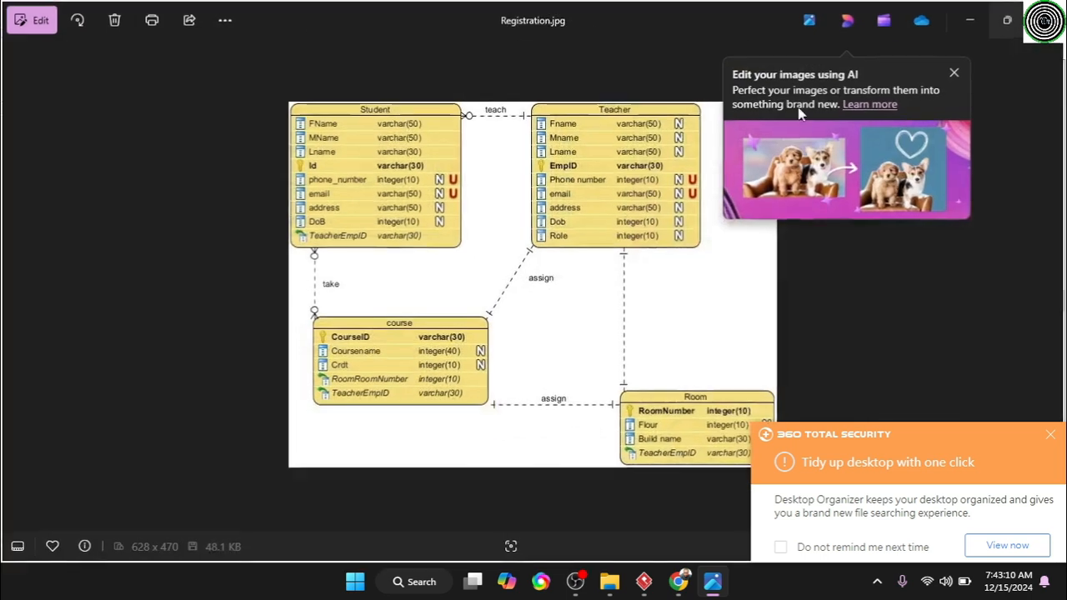
click(956, 75)
- Copy the exported diagram image, dismissing the desktop notification, and close the image viewer
right_click(581, 223)
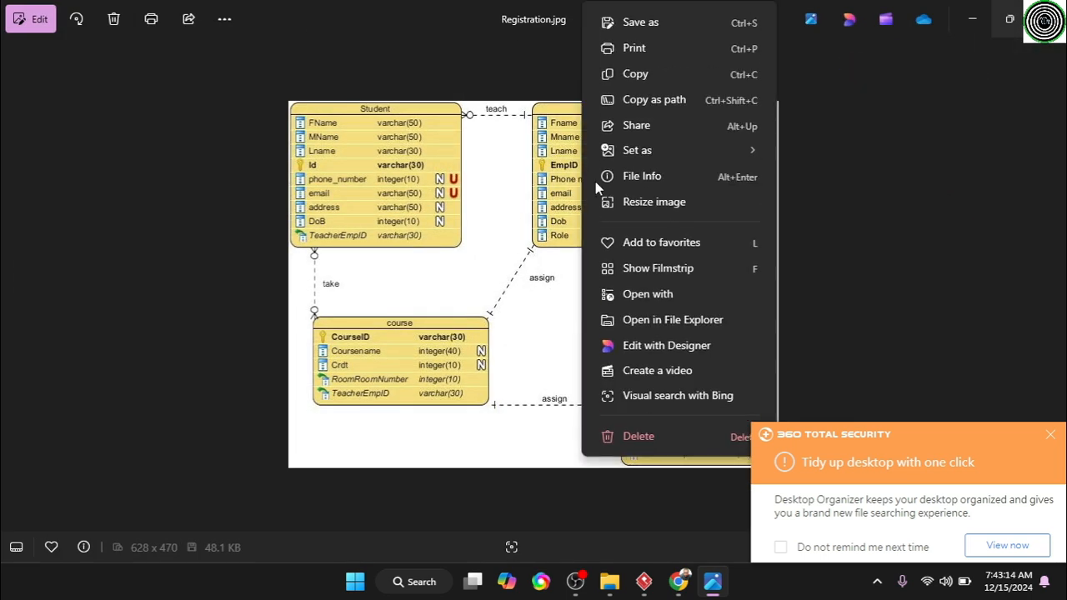
click(638, 75)
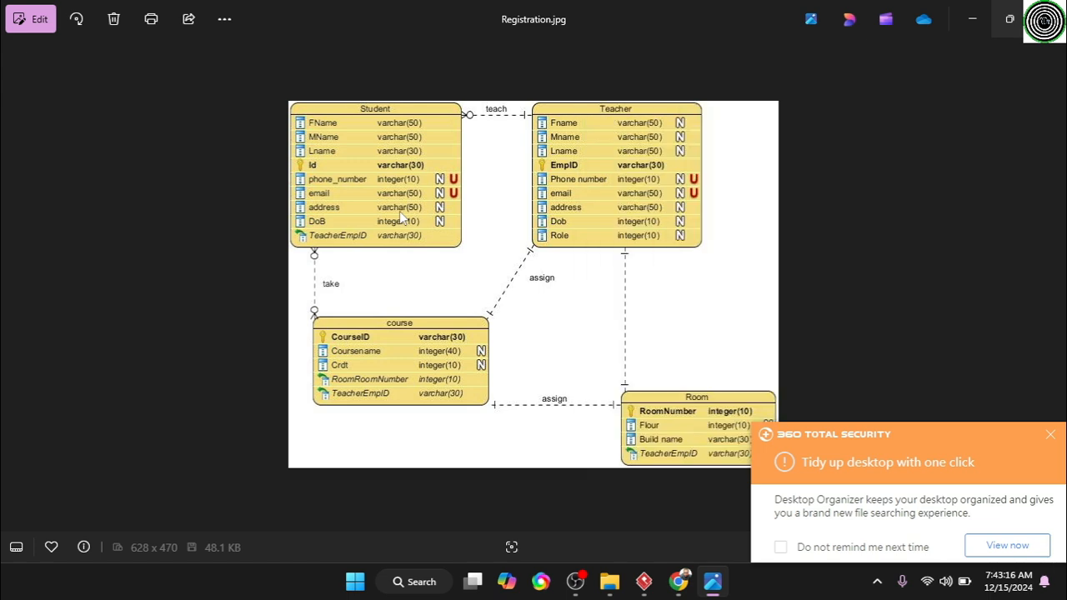
click(1052, 437)
click(1046, 19)
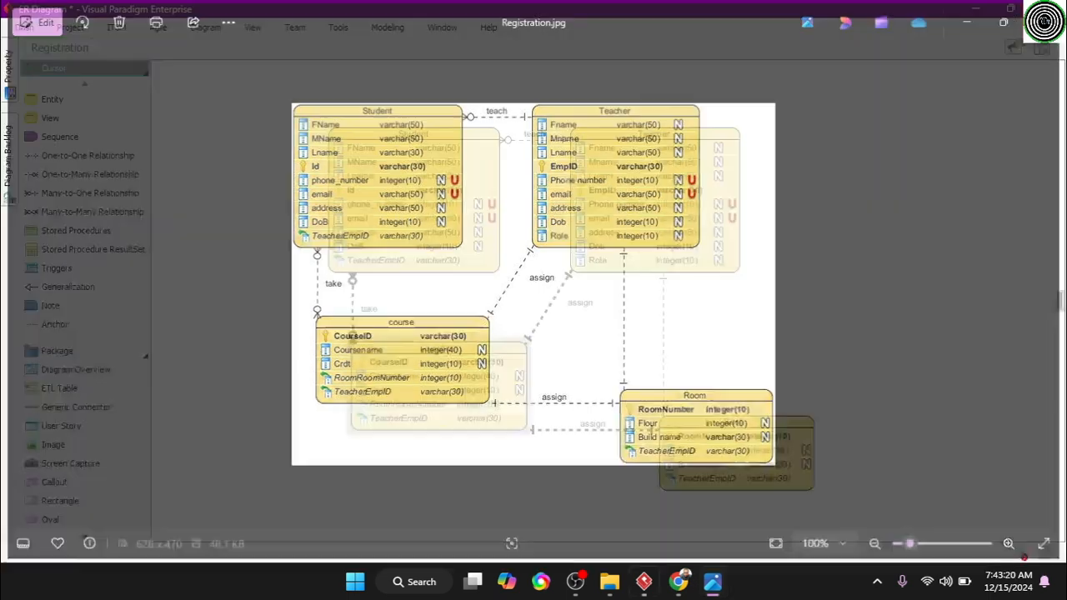
- Review the file formats offered for exporting the diagram as an image, without choosing another one
click(1060, 308)
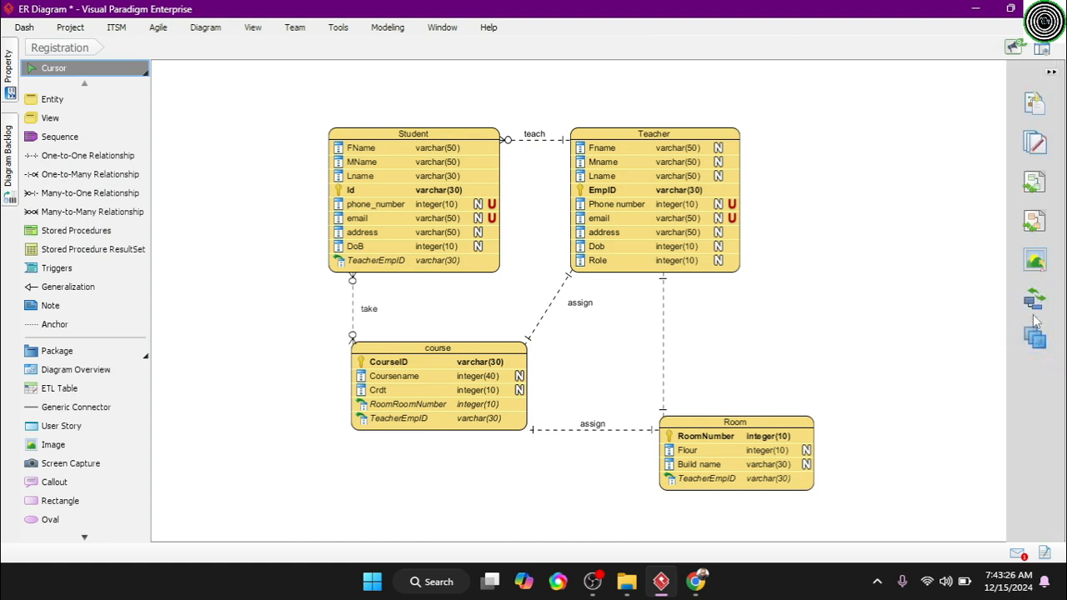
click(1033, 263)
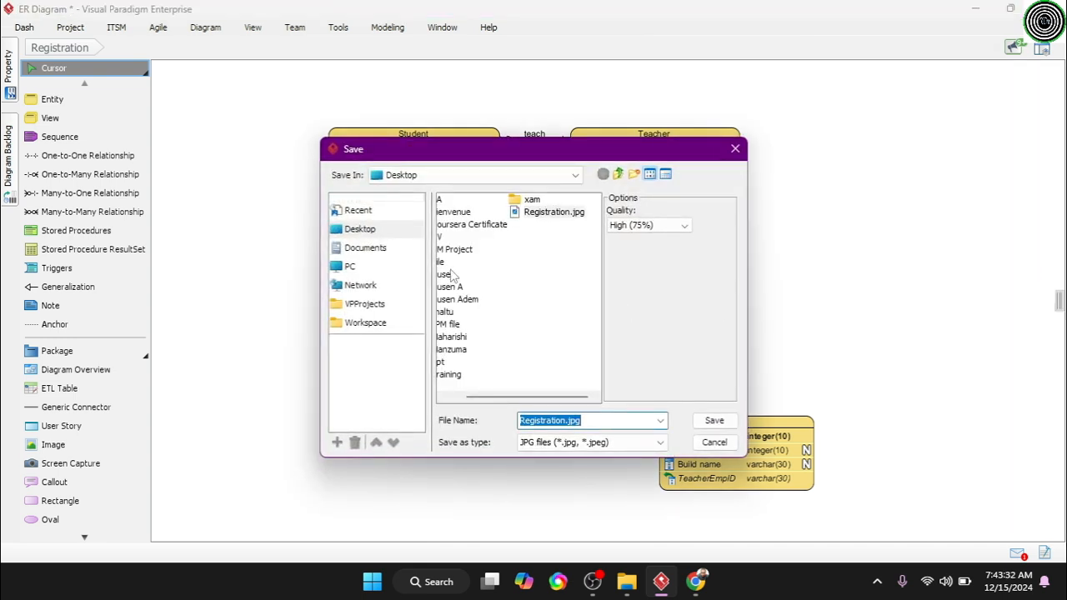
click(619, 442)
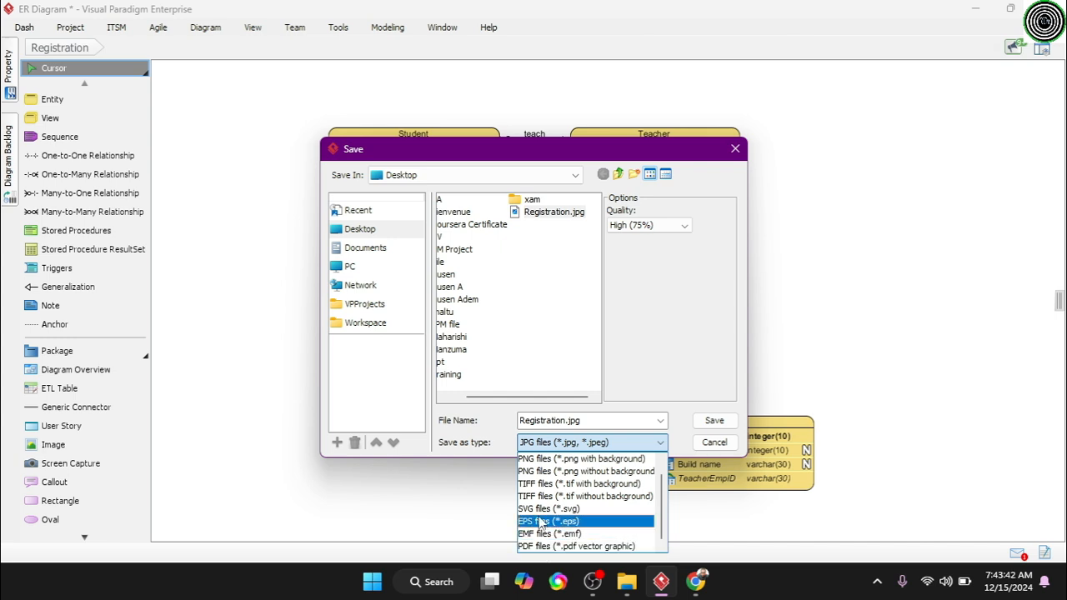
click(729, 445)
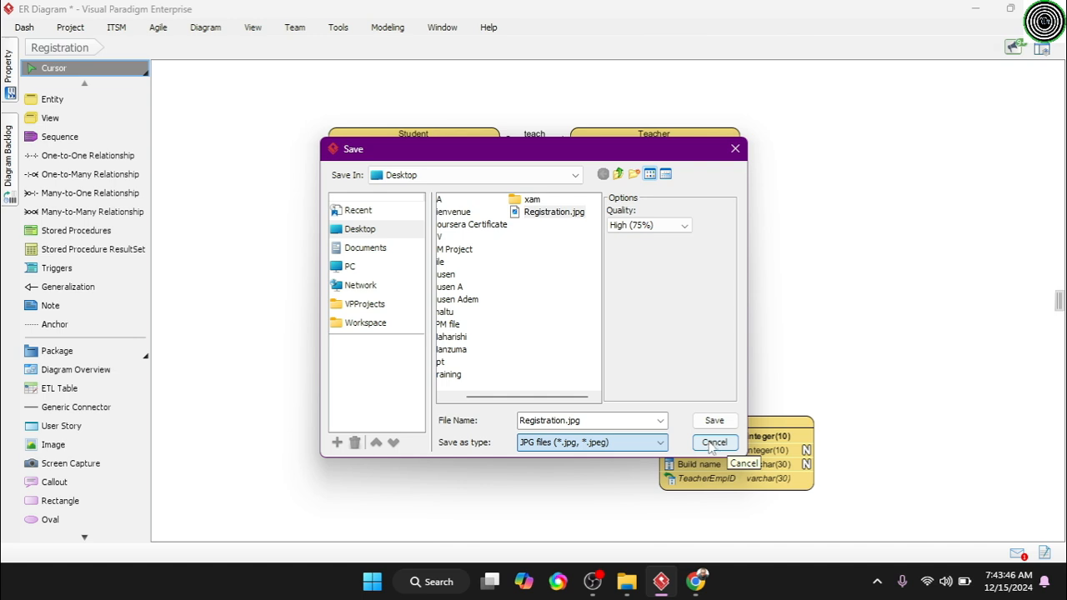
click(714, 443)
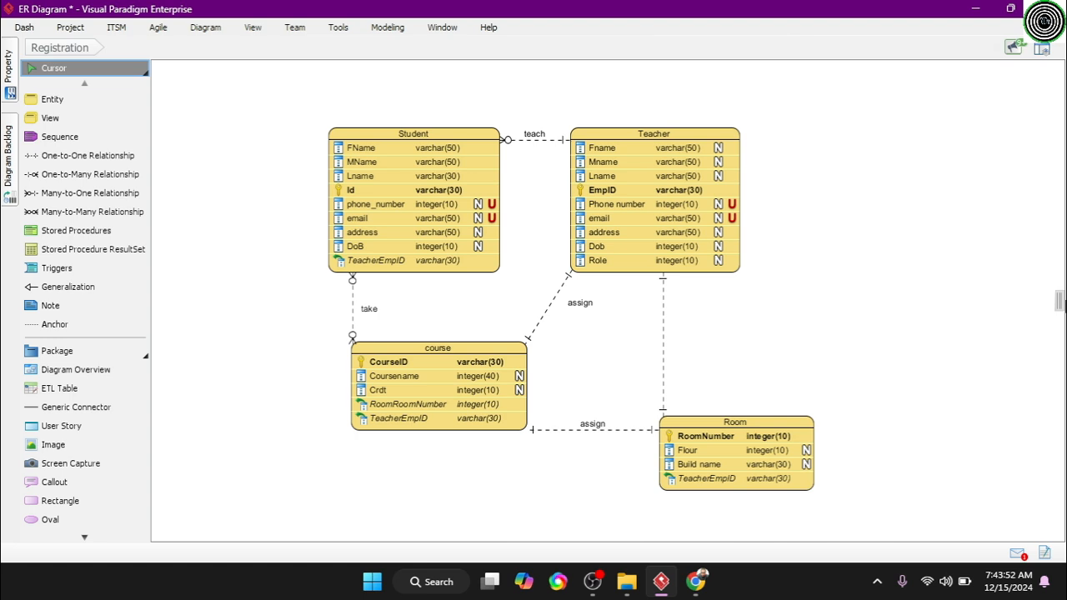
click(1059, 302)
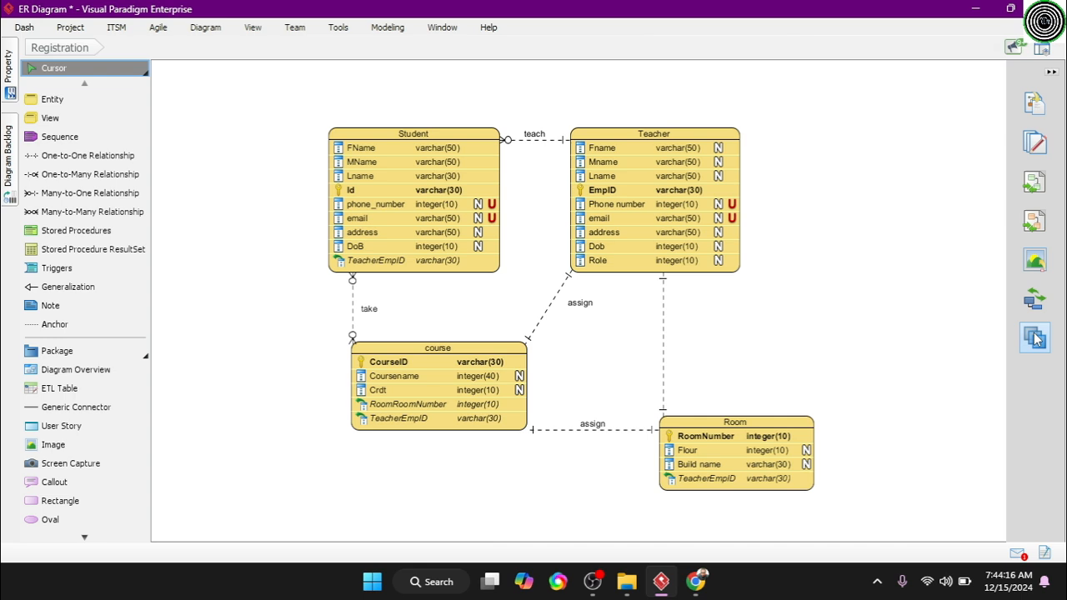
click(1033, 223)
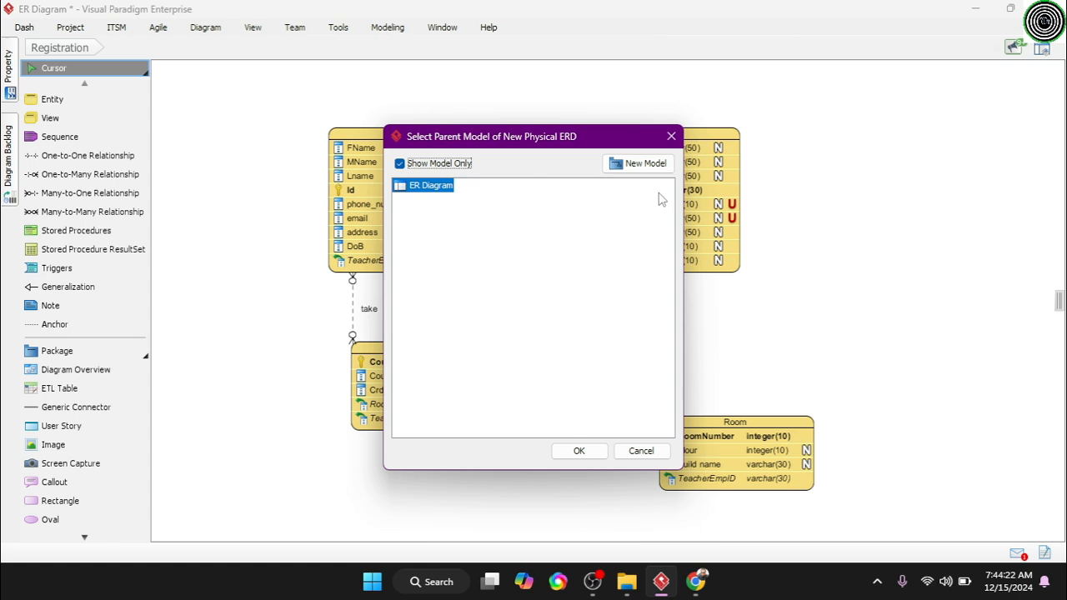
click(650, 165)
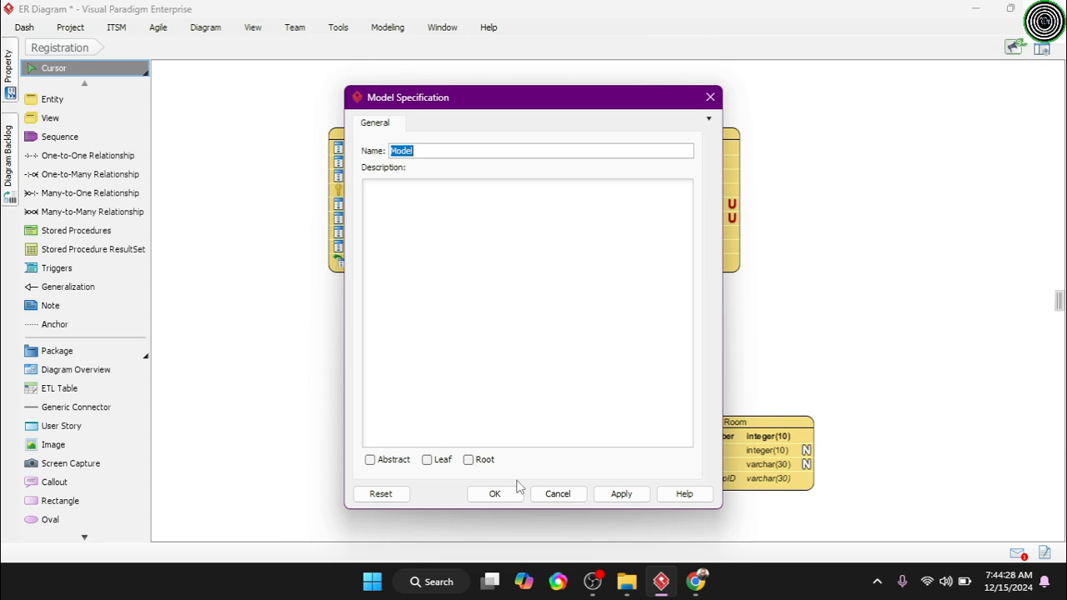
click(560, 495)
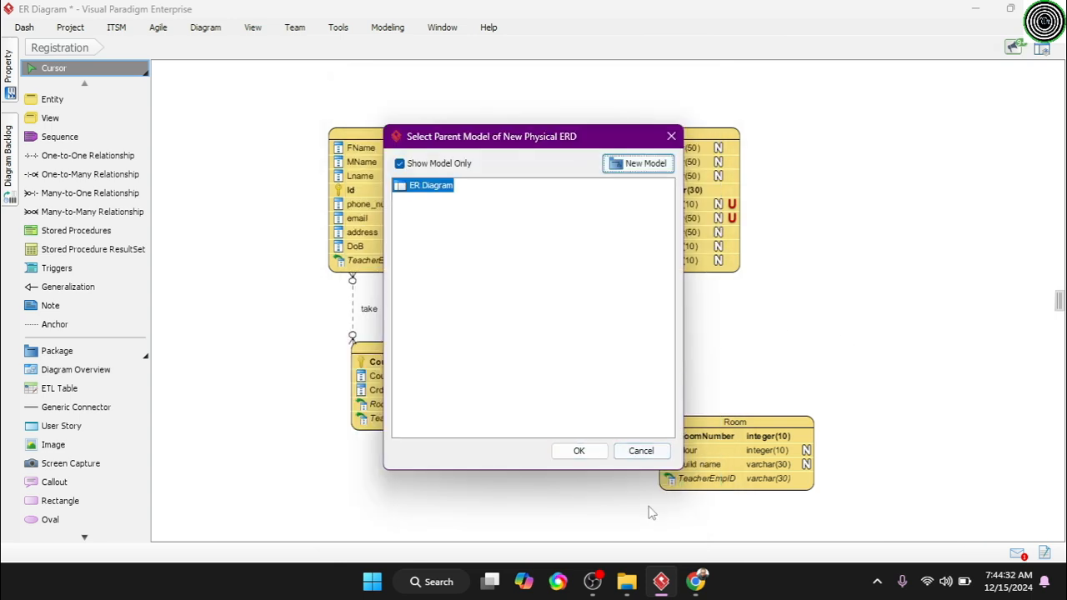
click(640, 450)
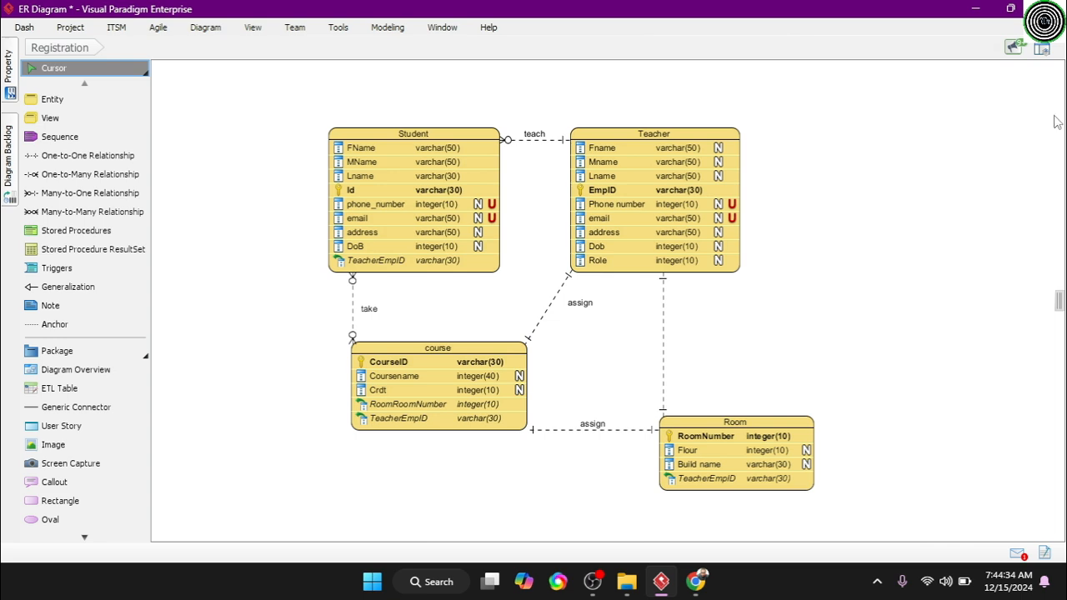
- Try to synchronize the Registration ERD to a new conceptual ERD with ER Diagram as the parent model
click(1060, 305)
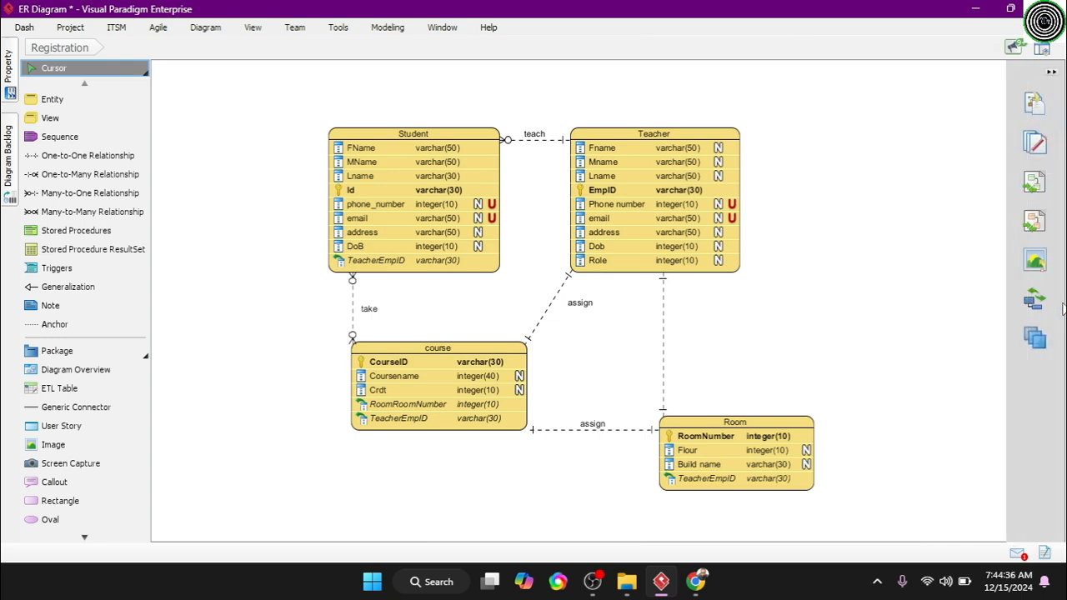
click(1034, 183)
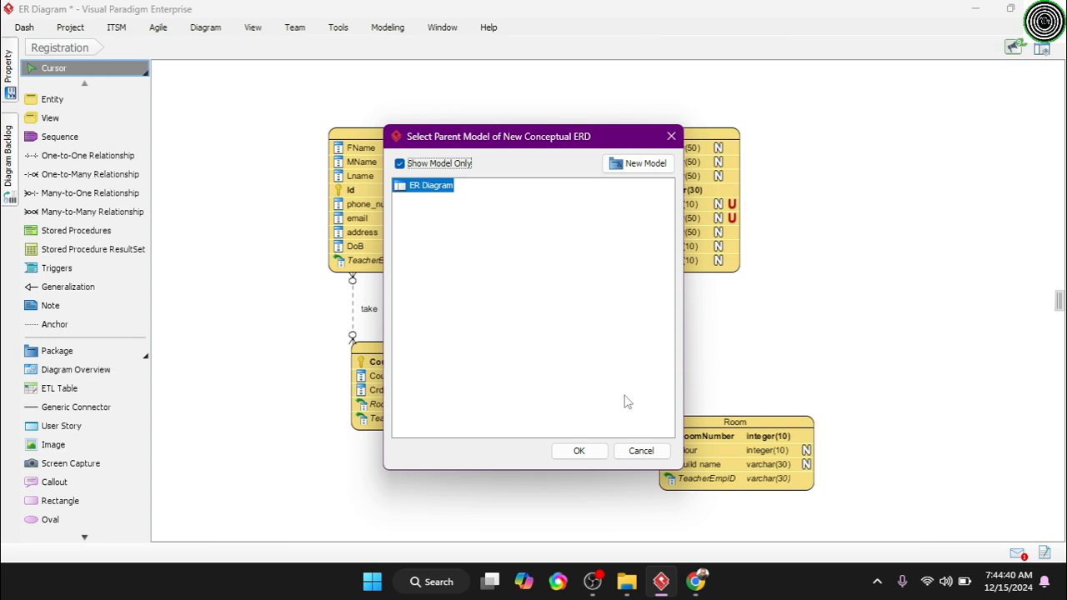
click(587, 456)
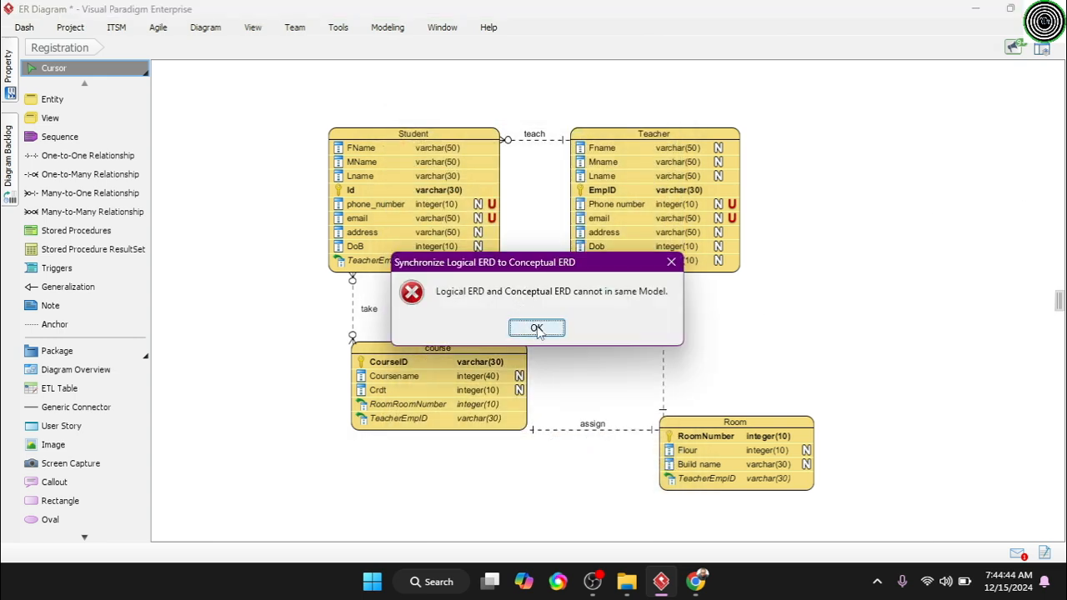
click(537, 328)
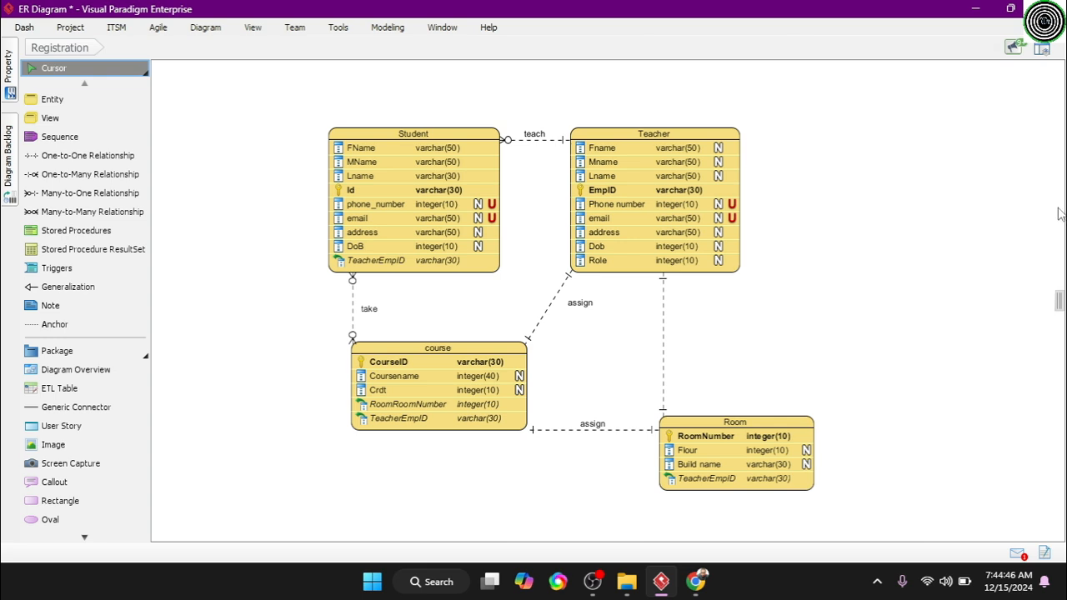
- Generate a document from the Registration diagram and read through its entity sections down to Teacher
click(1059, 304)
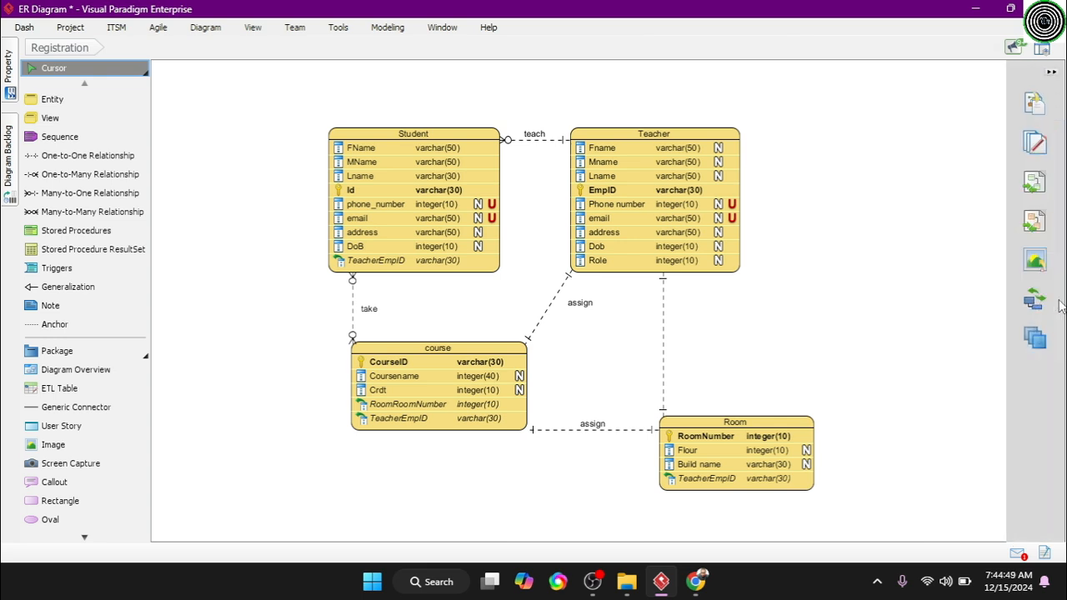
click(1035, 105)
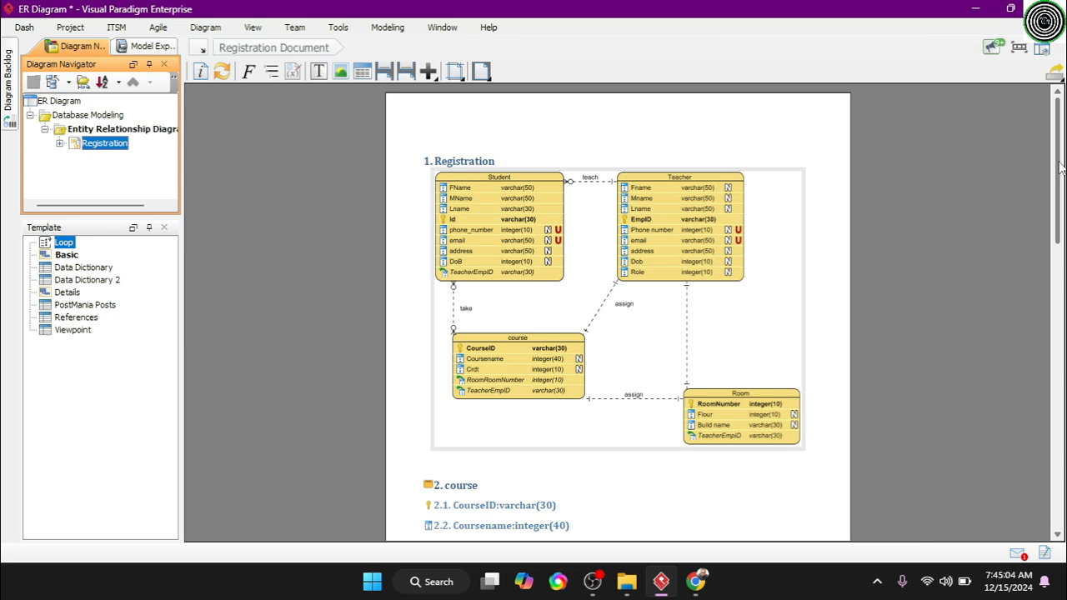
drag(1057, 178, 1056, 243)
scroll(1056, 310, up, 2)
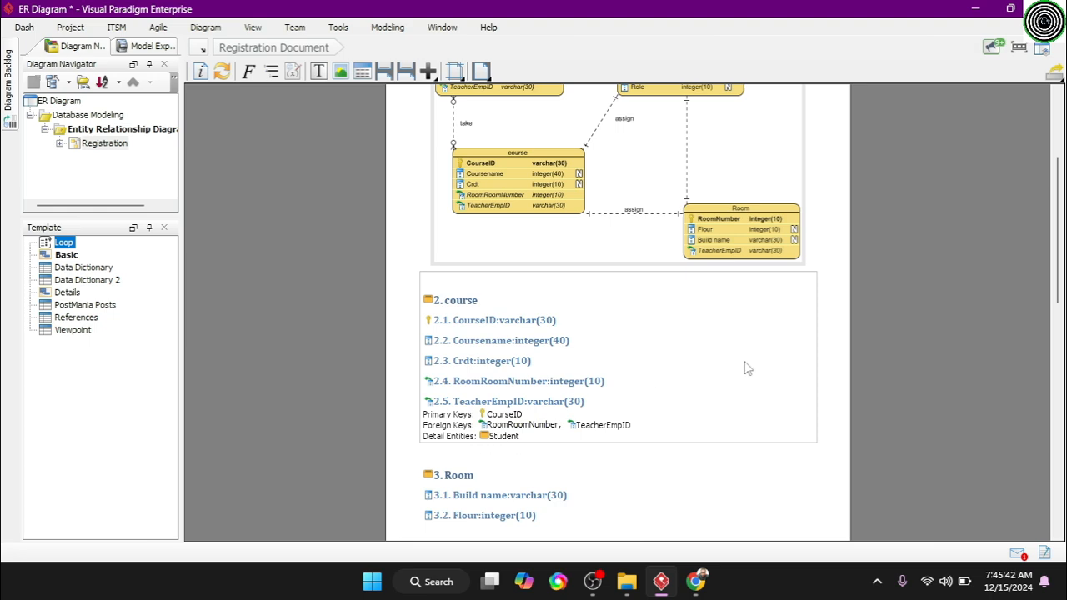
drag(1060, 215, 1034, 425)
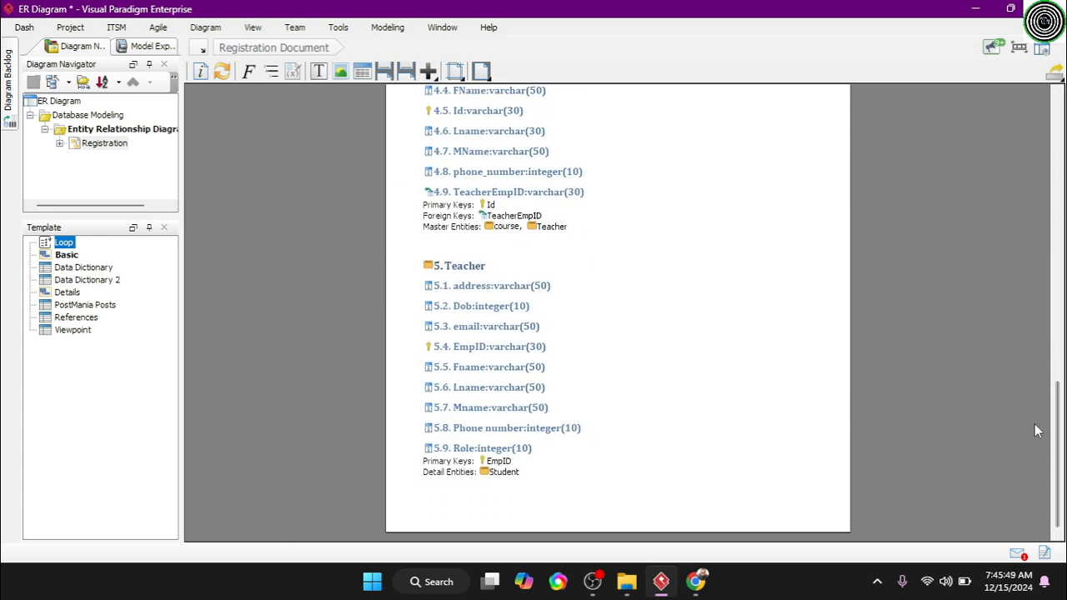
- Look through the document templates, including Data Dictionary, Details, Basic and Viewpoint, and return to the Registration ER diagram
click(98, 267)
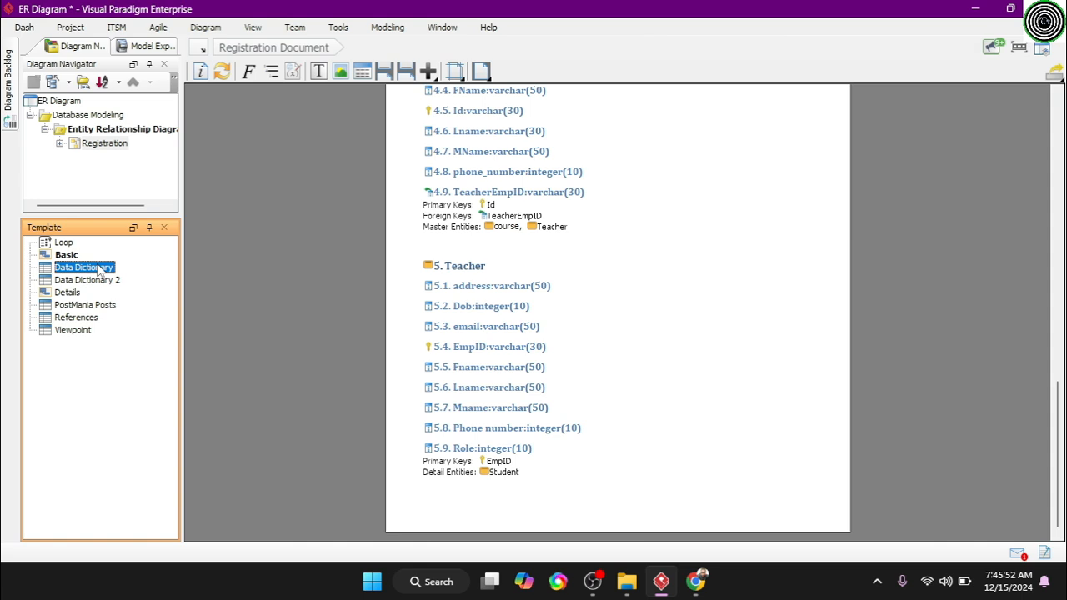
click(94, 282)
click(75, 294)
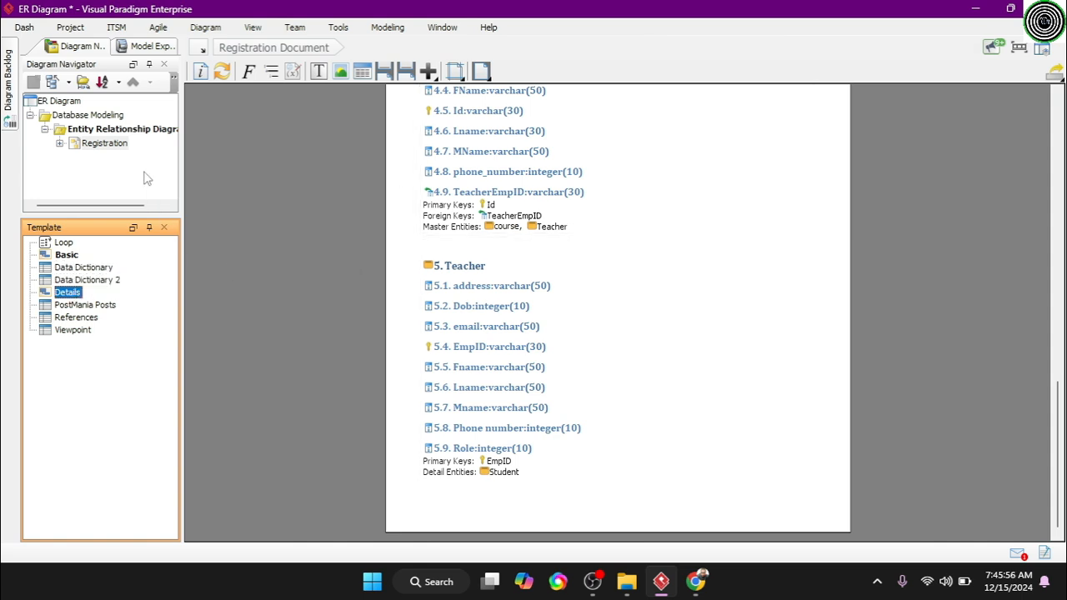
click(66, 256)
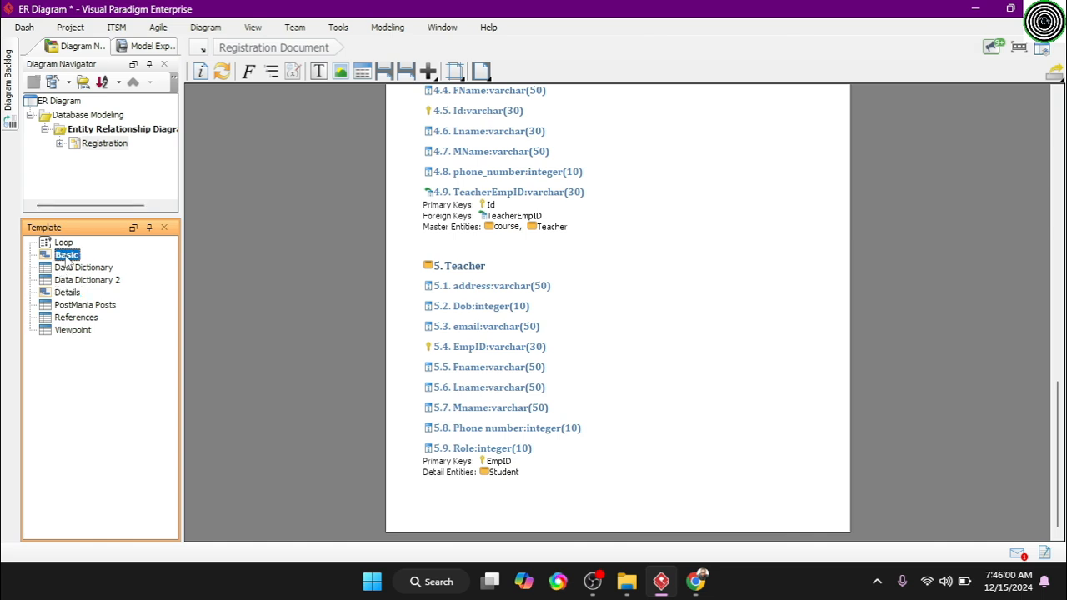
click(74, 331)
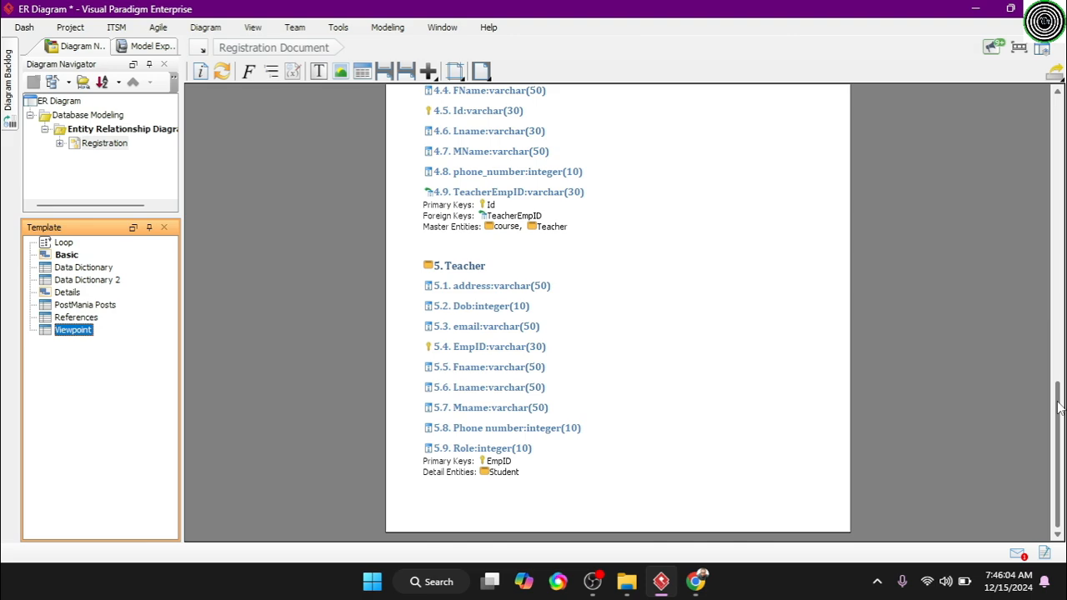
drag(1059, 392, 1047, 201)
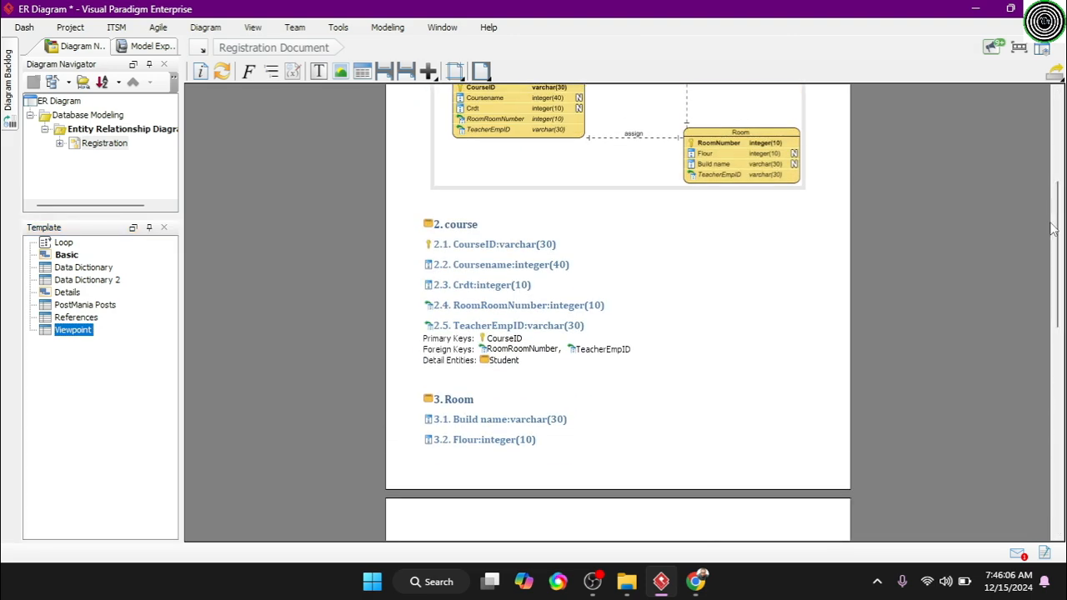
drag(1056, 239, 1054, 132)
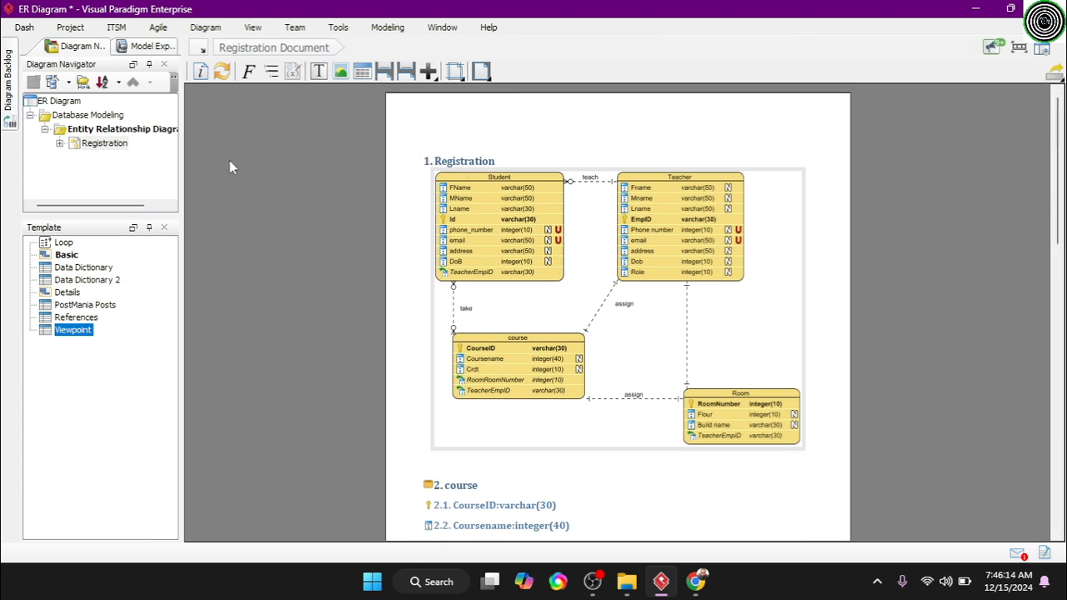
click(72, 50)
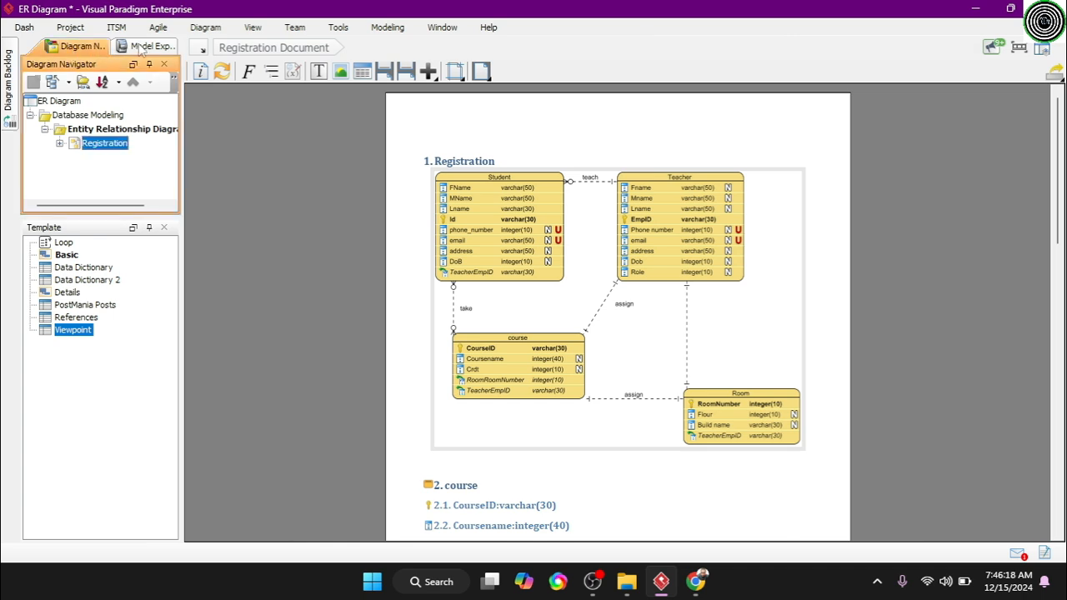
double_click(98, 145)
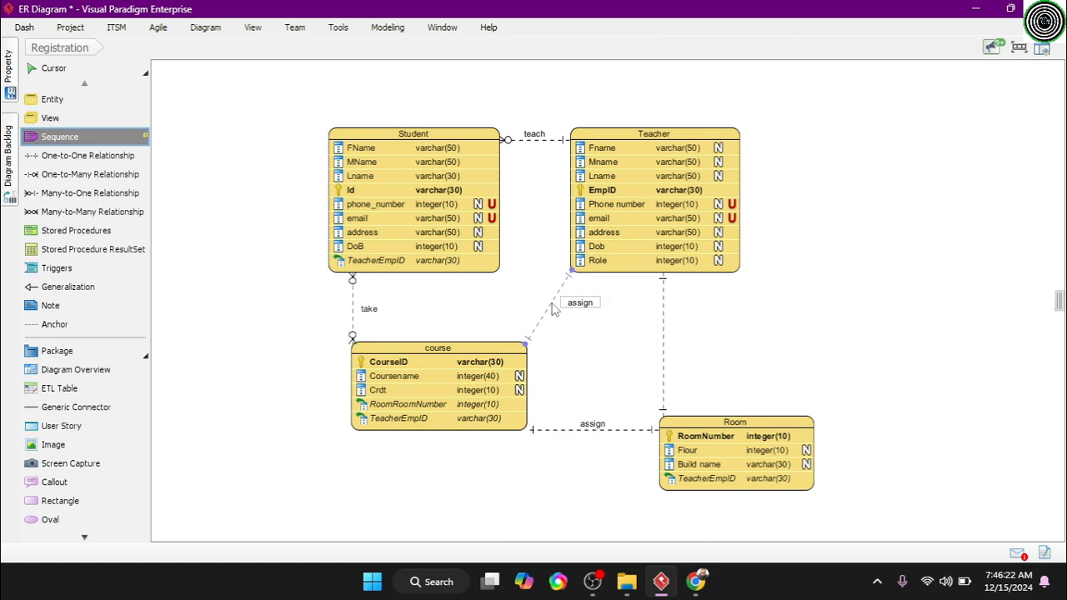
- Create a new transform for the Registration diagram with ERD as source schema and Activity Diagram (Full) as target
mouse_move(1062, 305)
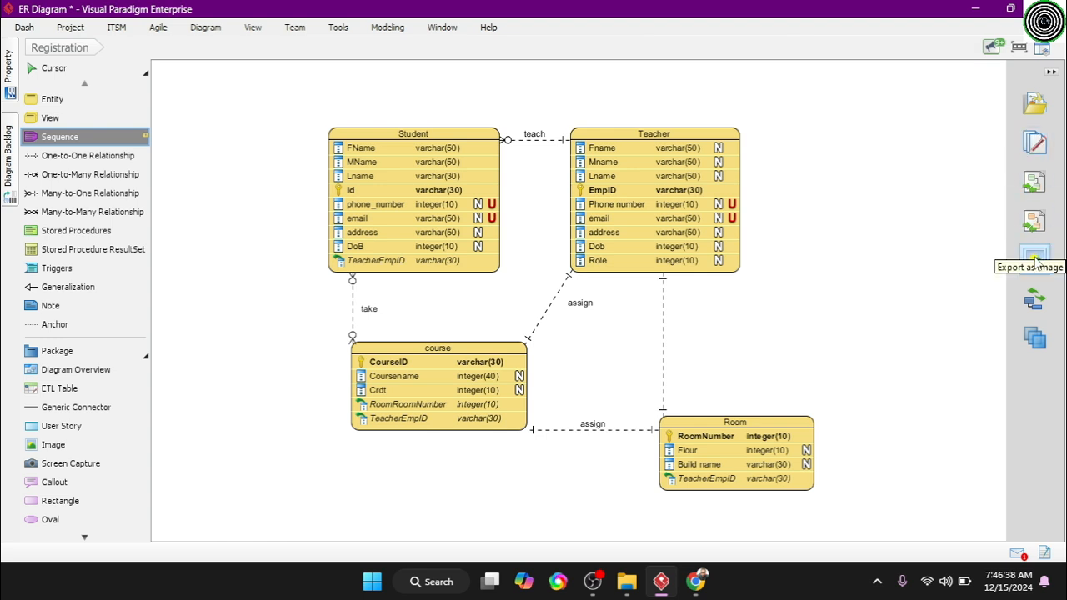
click(1035, 301)
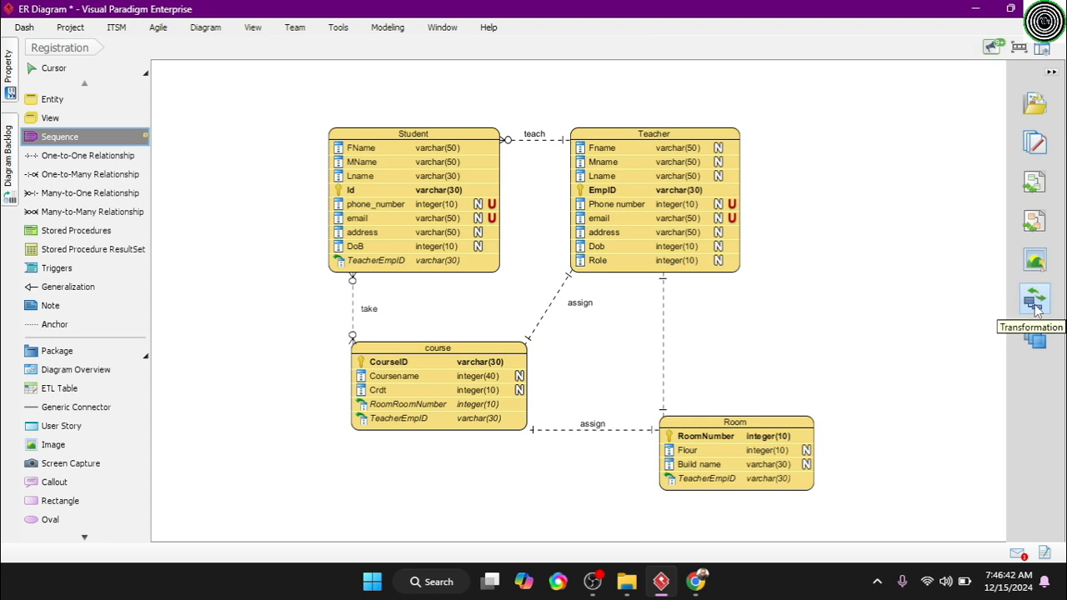
click(1035, 303)
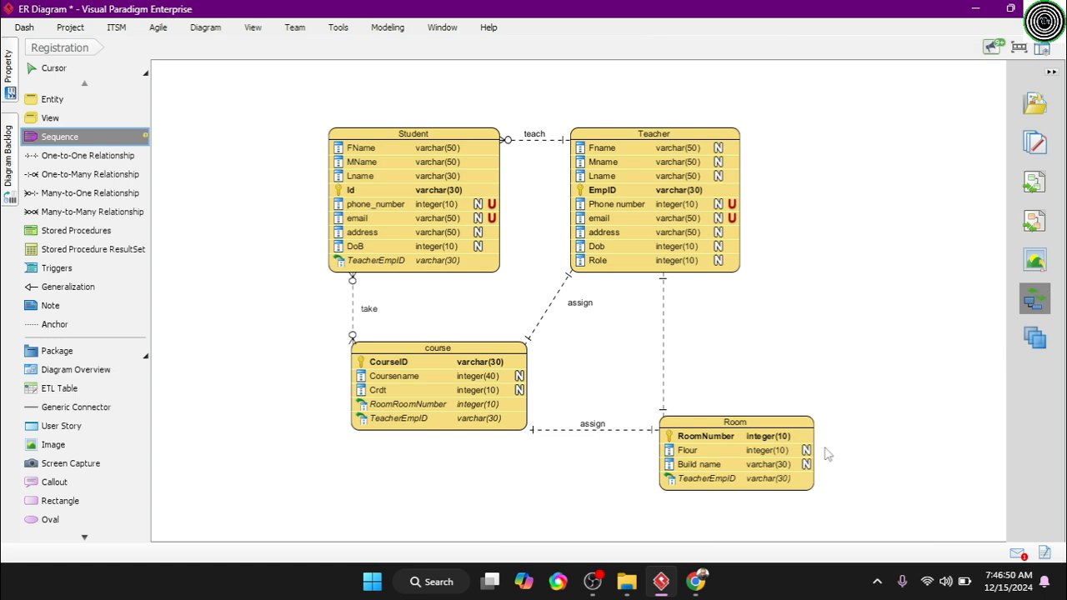
click(787, 450)
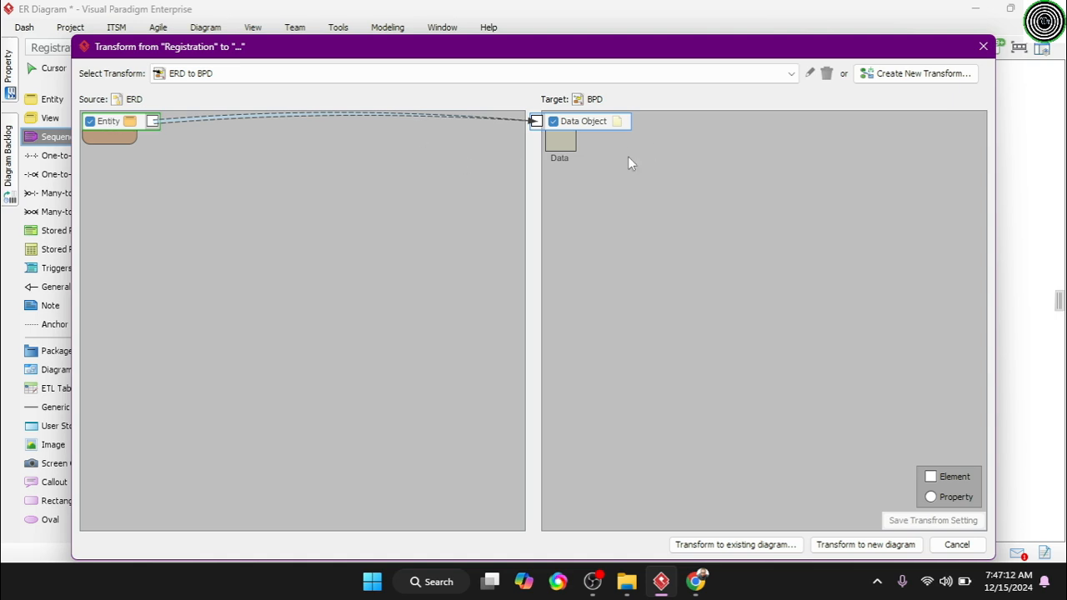
click(915, 77)
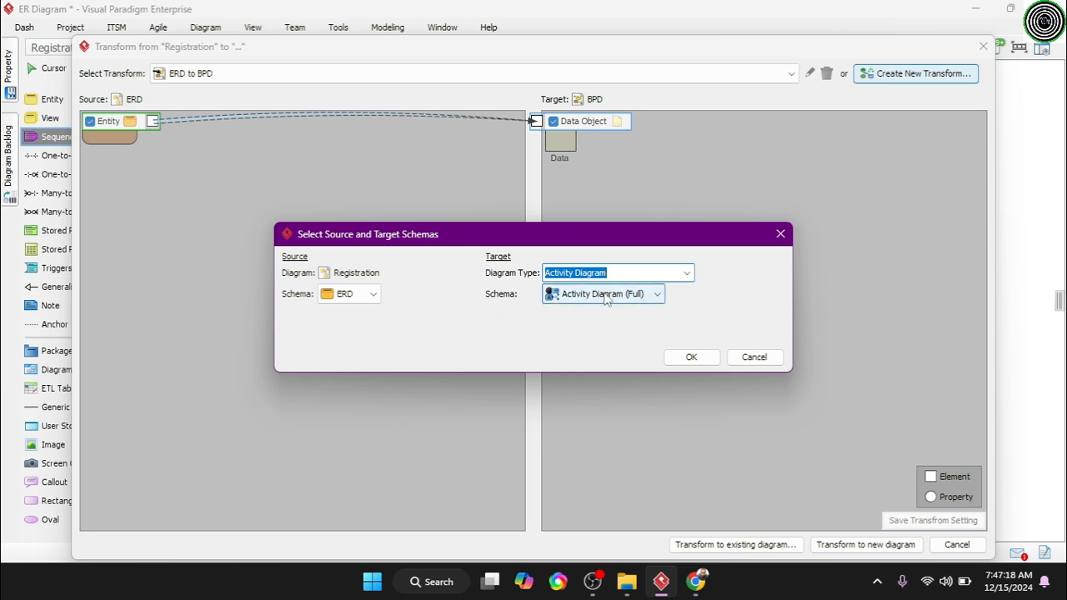
click(643, 293)
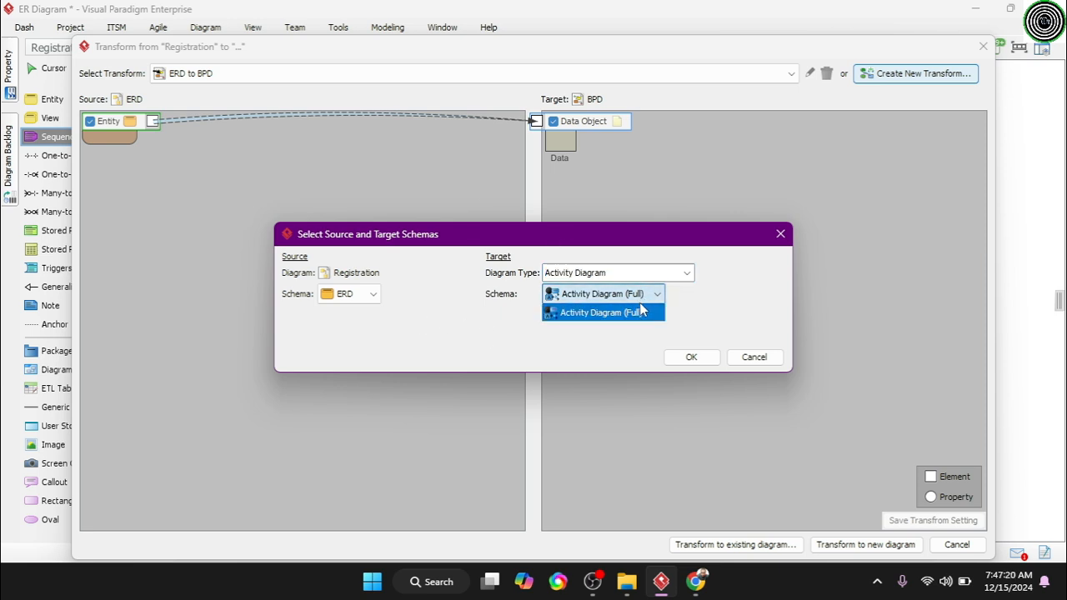
click(634, 311)
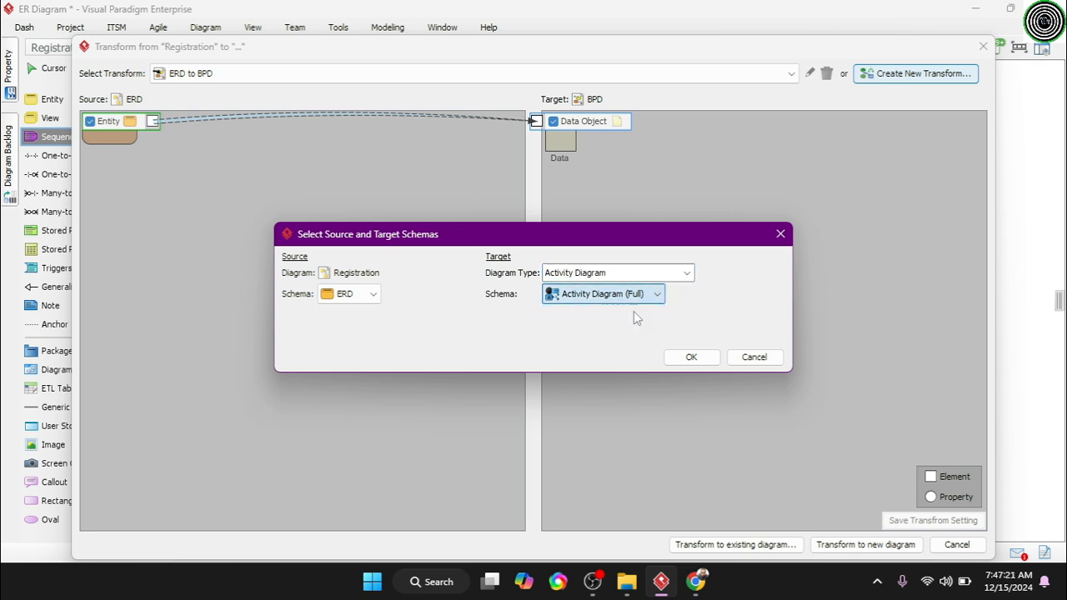
click(690, 357)
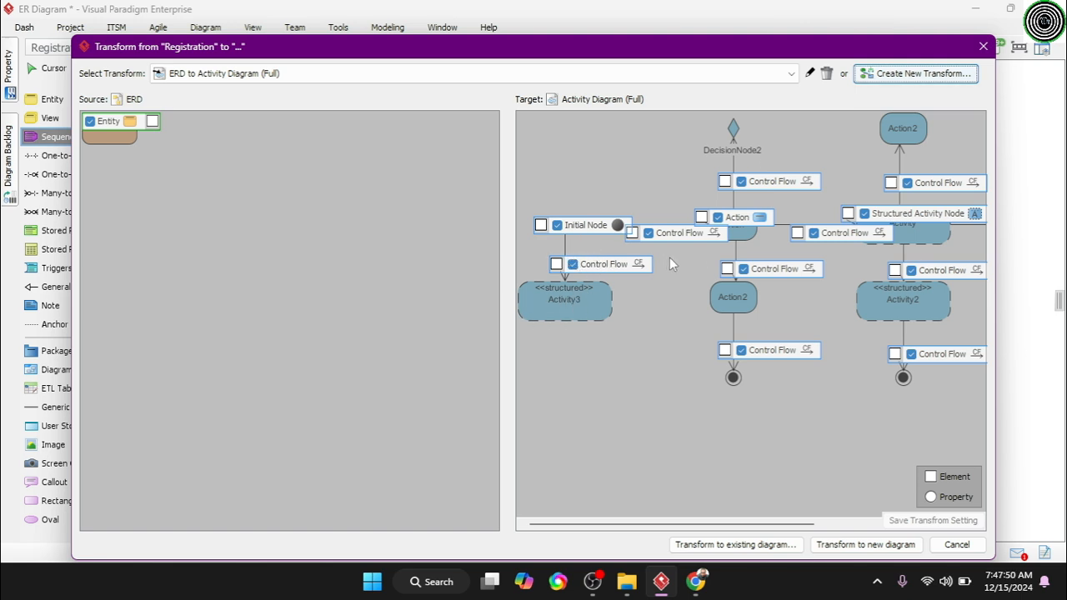
- Examine the target activity diagram elements and the available transforms, and close the transformation window without transforming the diagram
drag(667, 527, 826, 526)
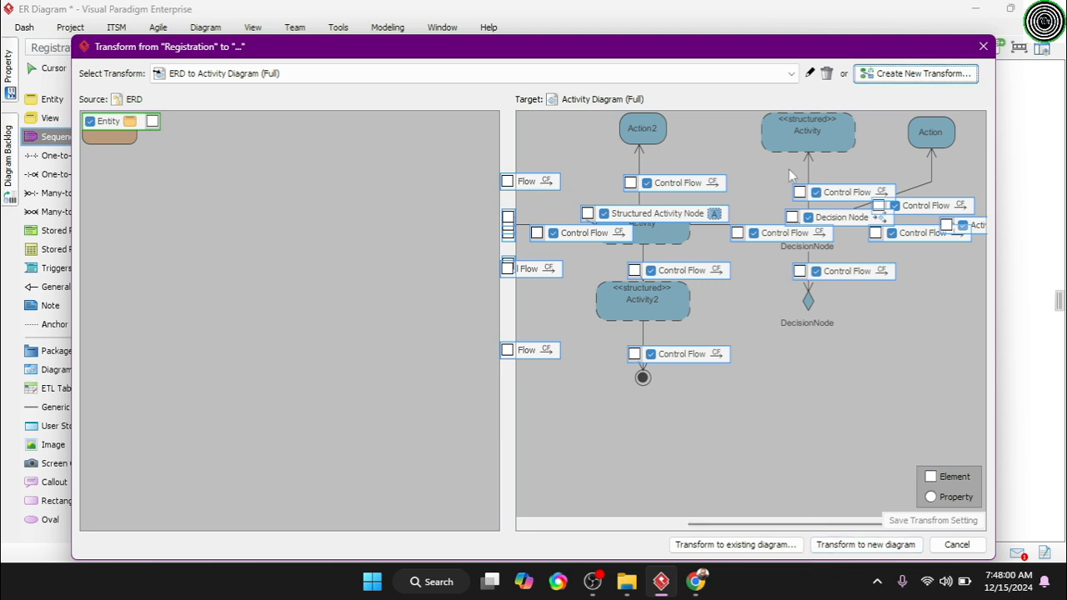
click(771, 75)
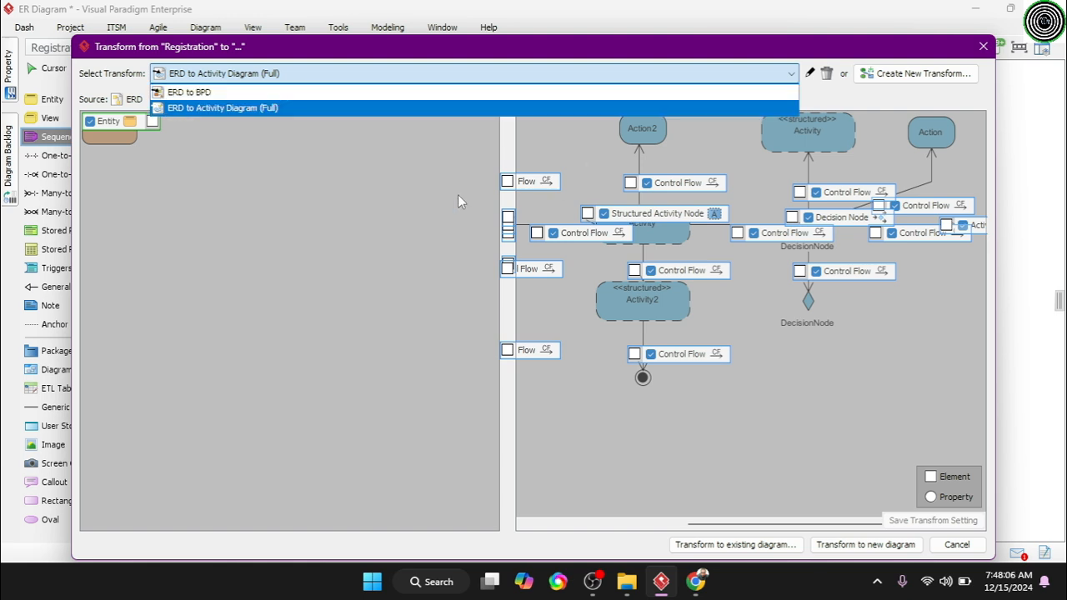
click(351, 199)
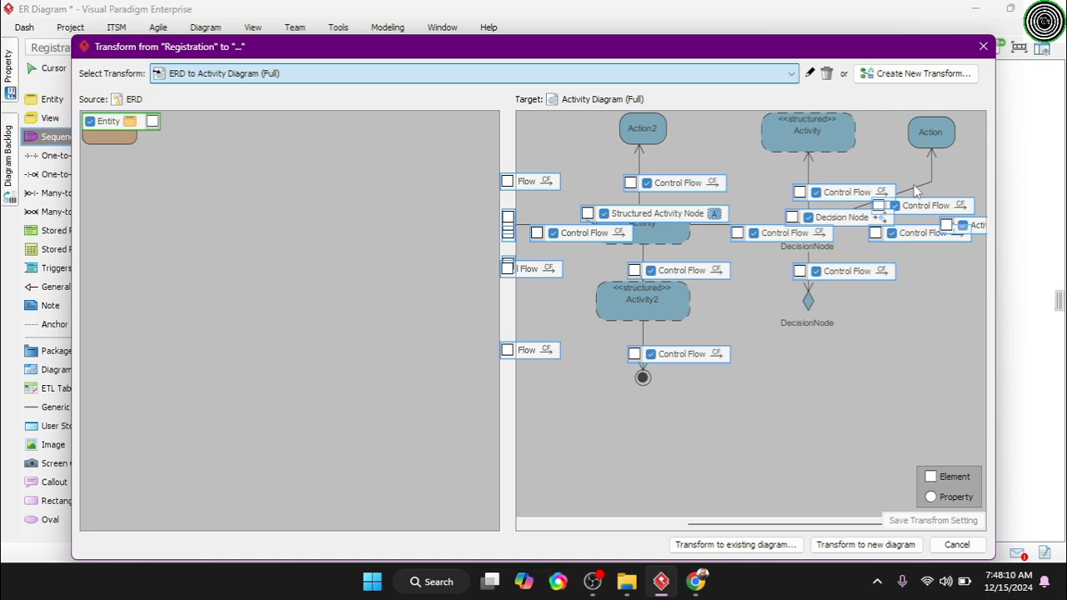
click(984, 46)
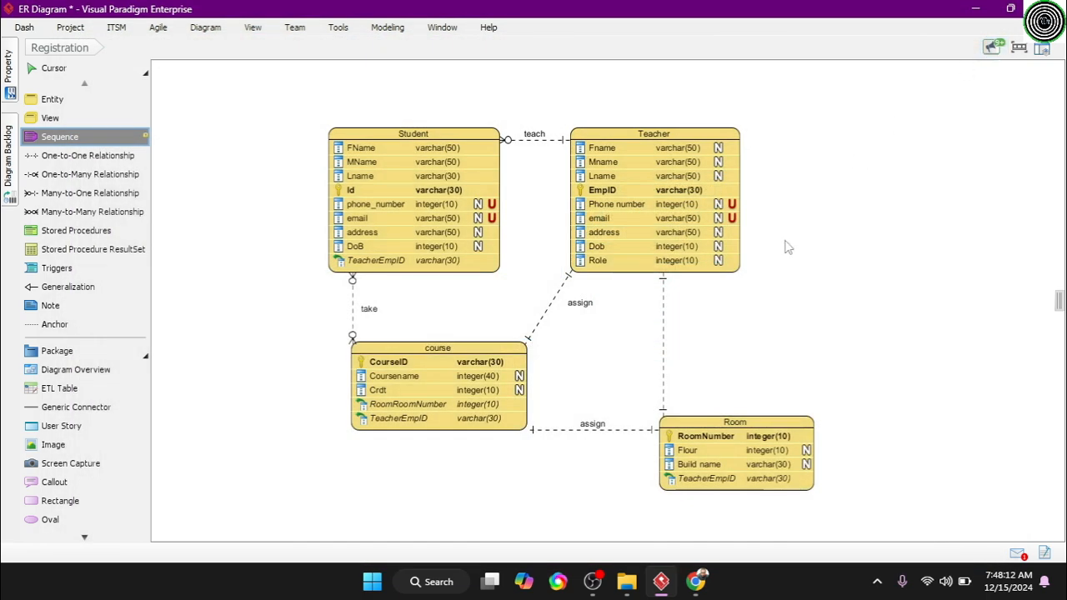